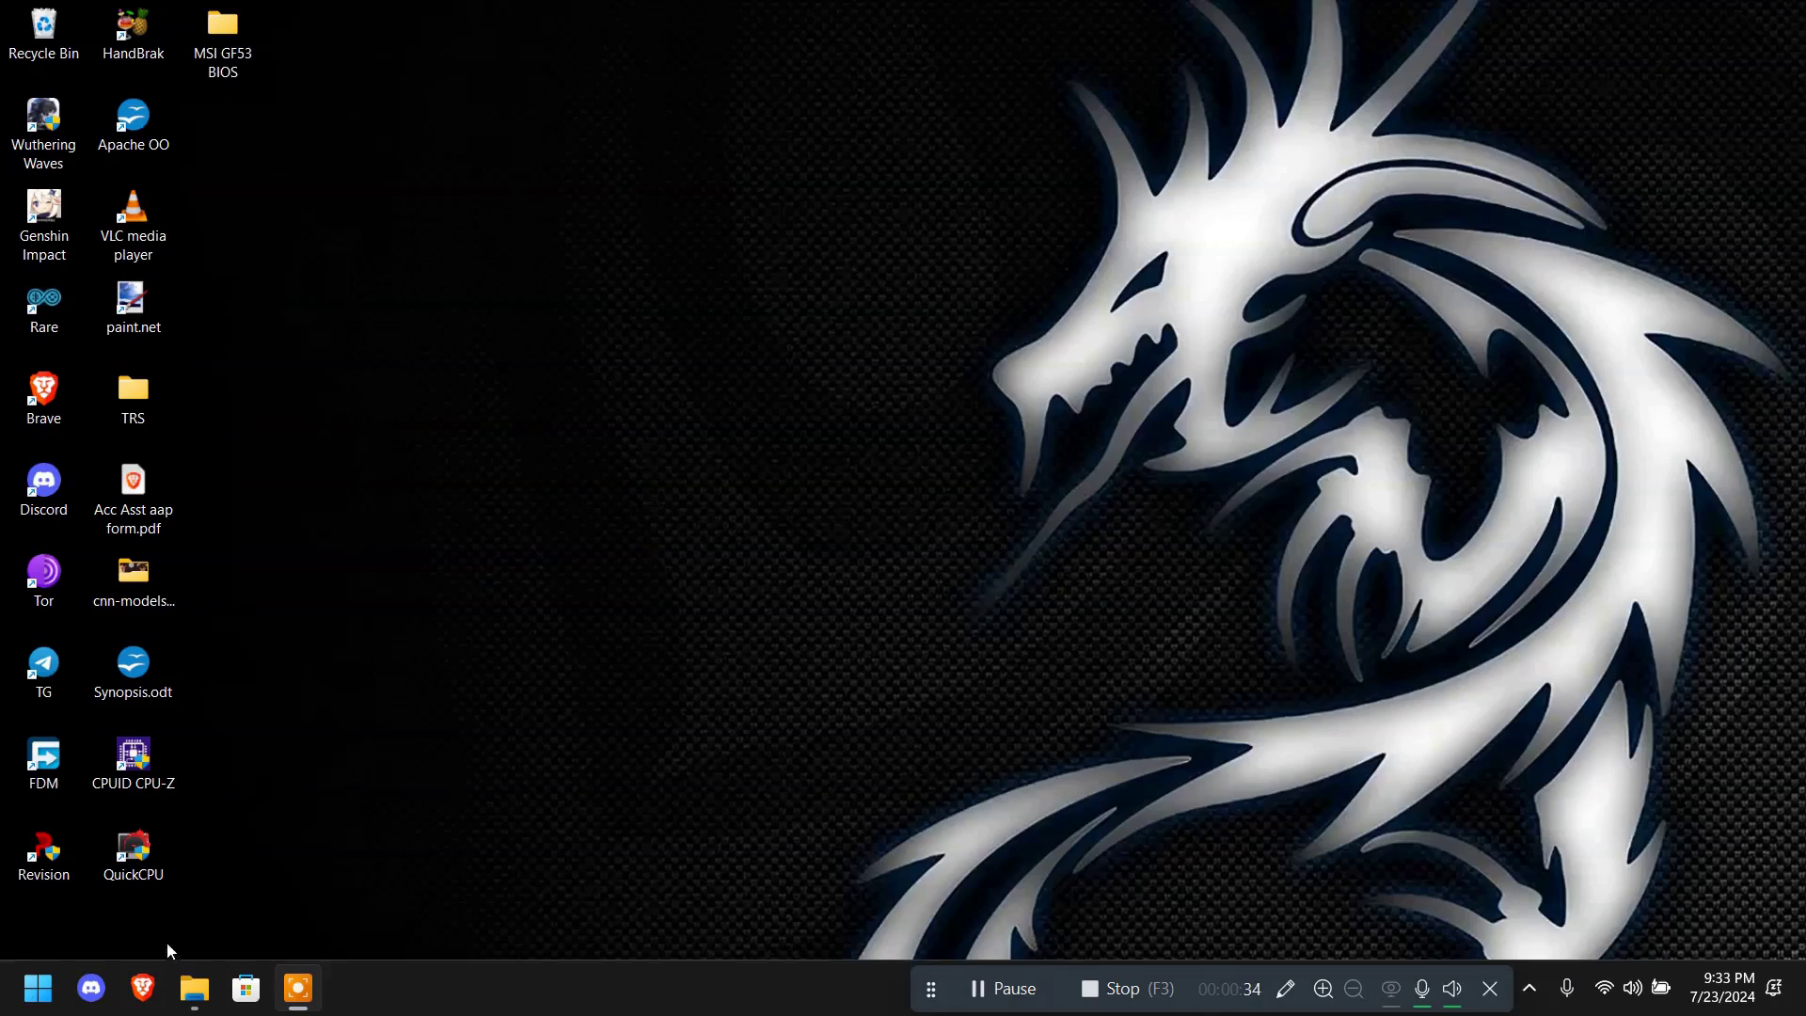
- Start Brave from its taskbar icon so a New Tab page opens
{"action": "left_click", "coordinate": [144, 987]}
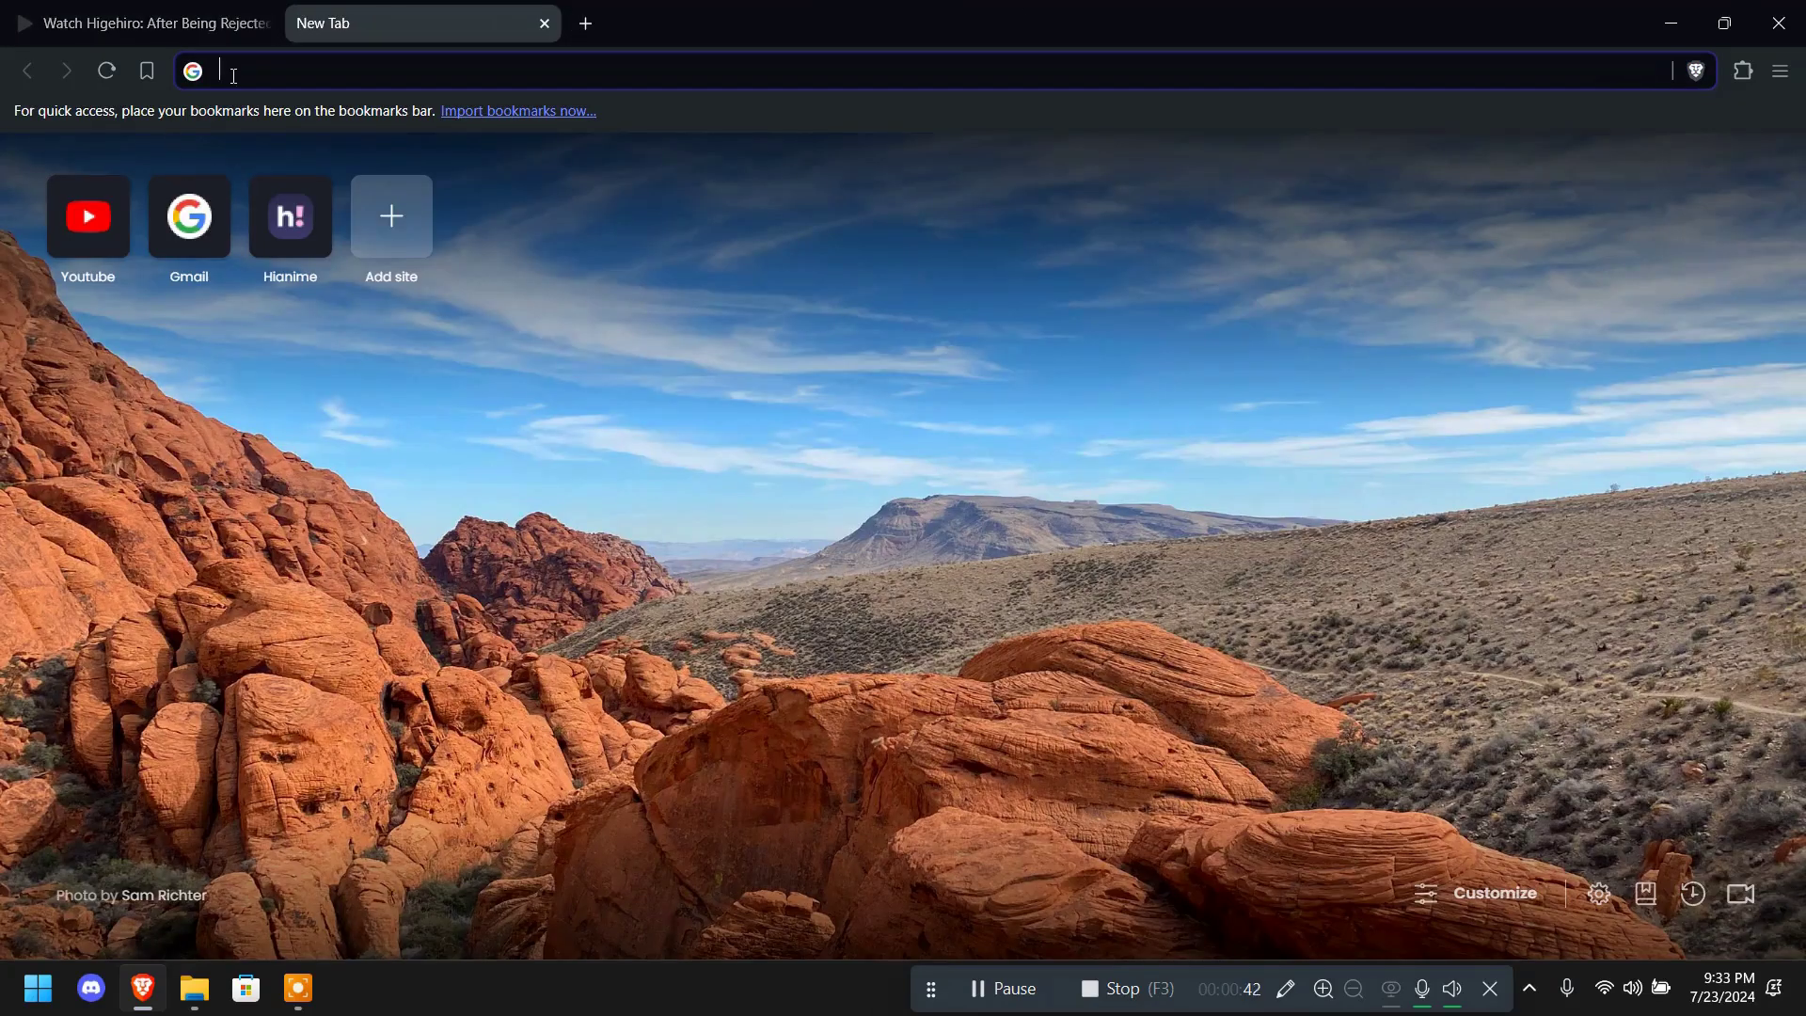
- Open System Information via 'sys', confirm Thin GF63 12VF with BIOS E16R8IMS.109, then close it
{"action": "key", "text": "super"}
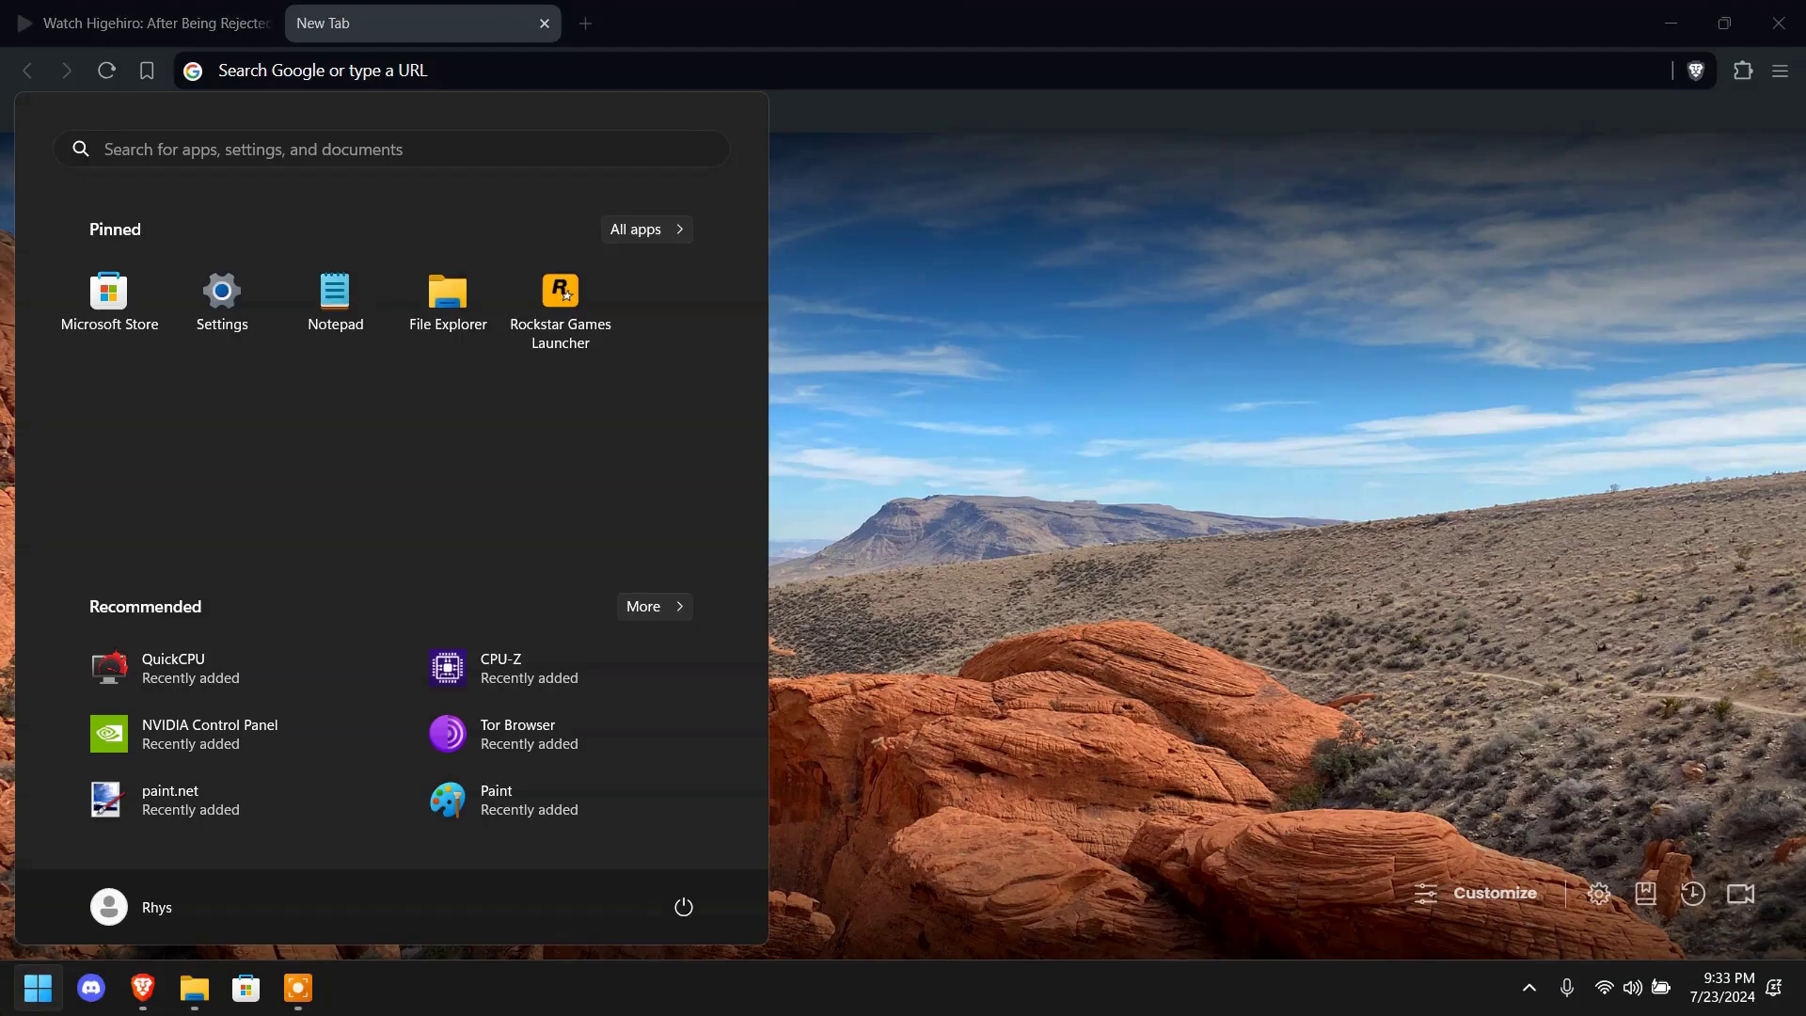
{"action": "type", "text": "sys"}
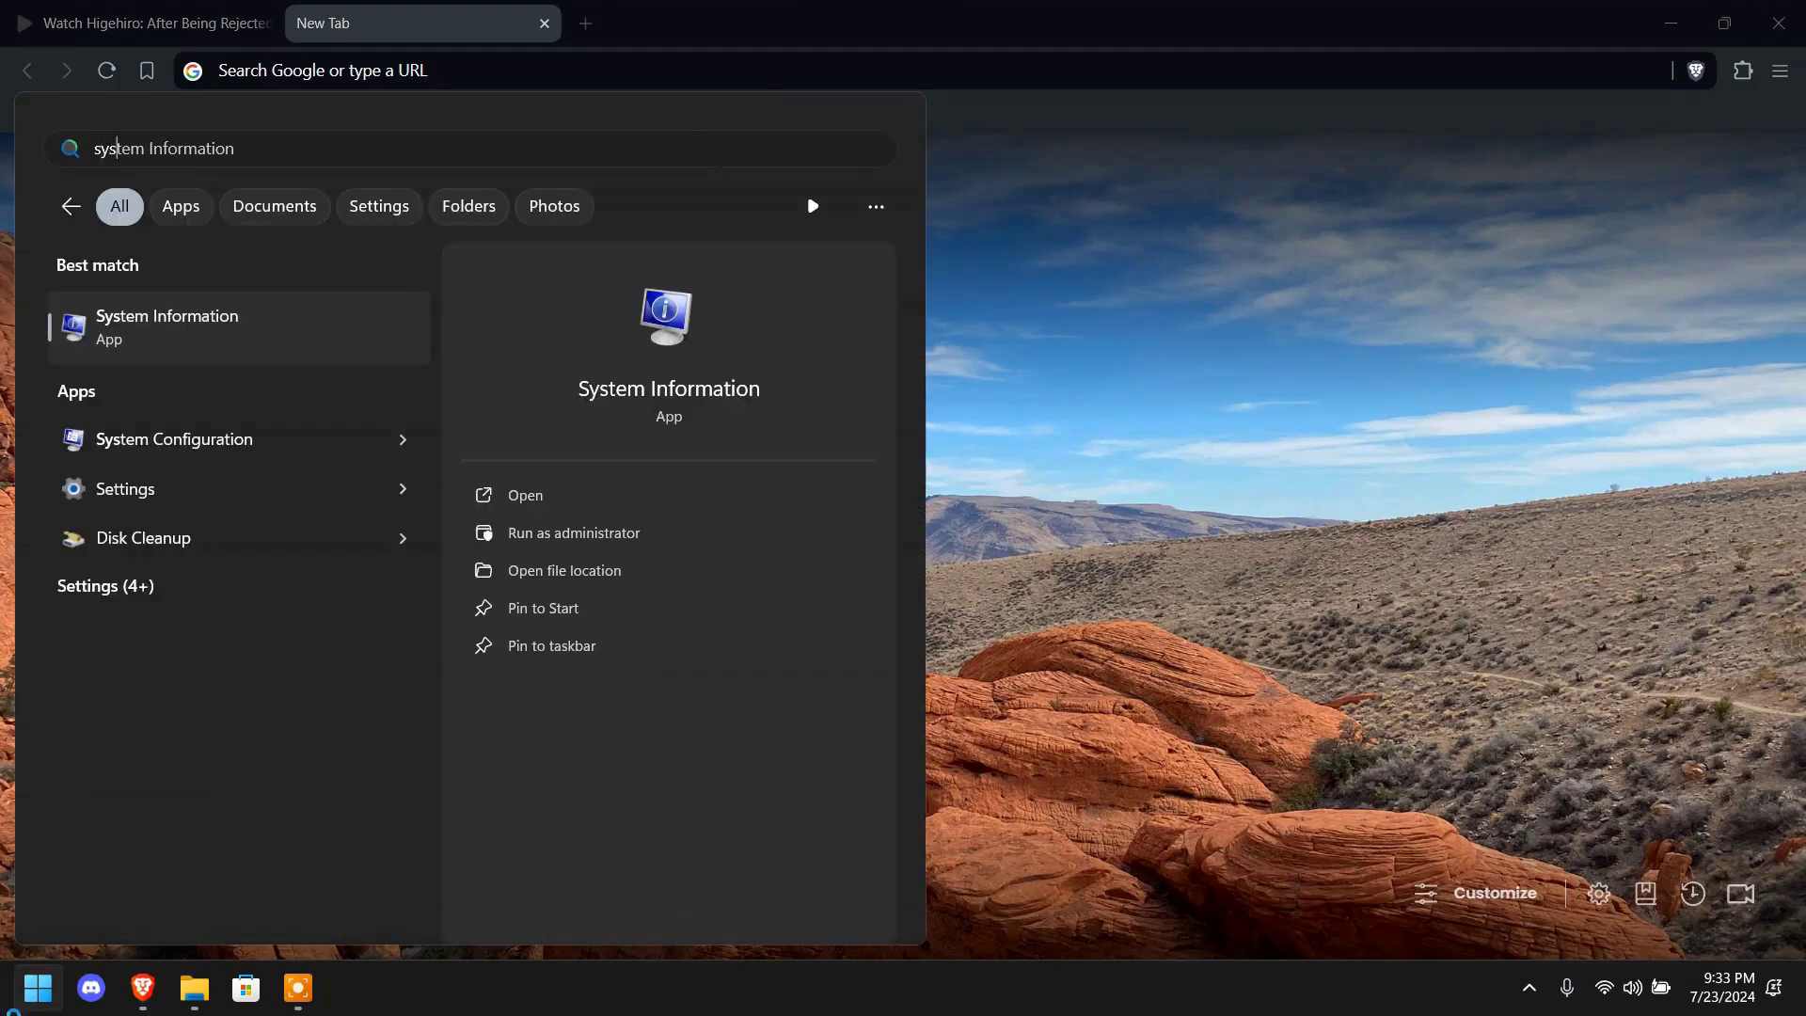
{"action": "key", "text": "Return"}
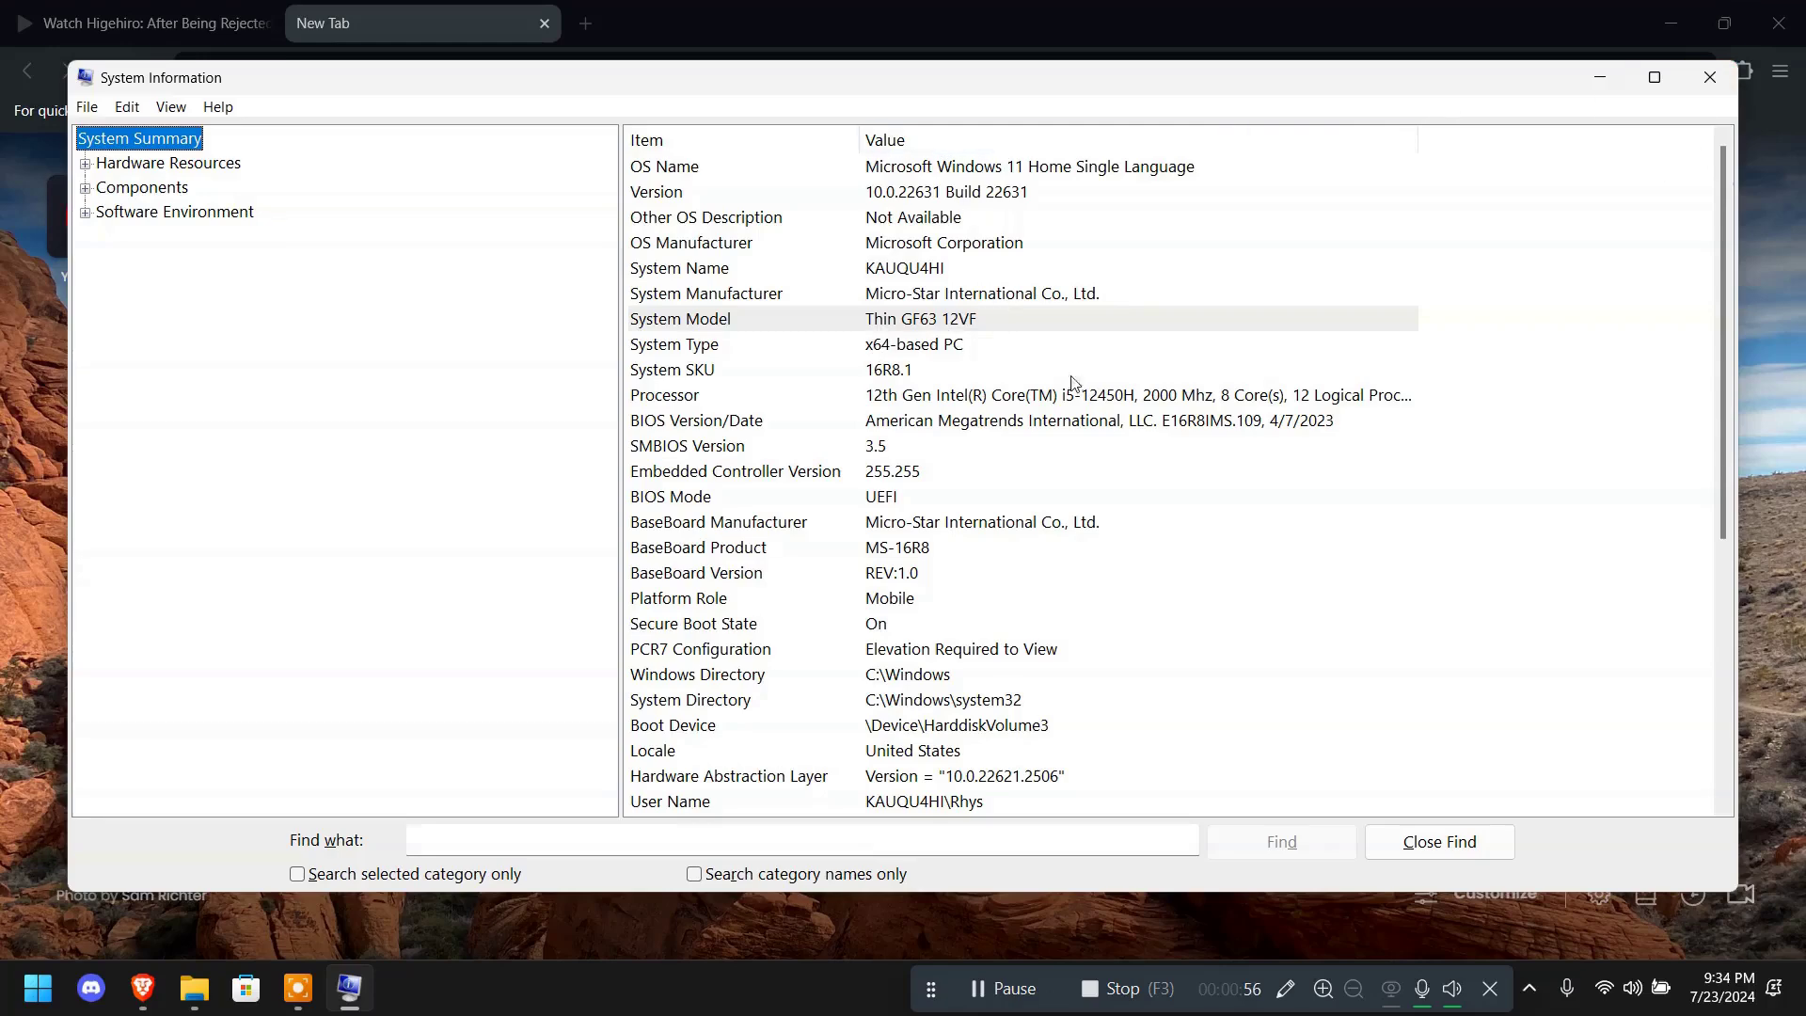
{"action": "left_click", "coordinate": [1710, 85]}
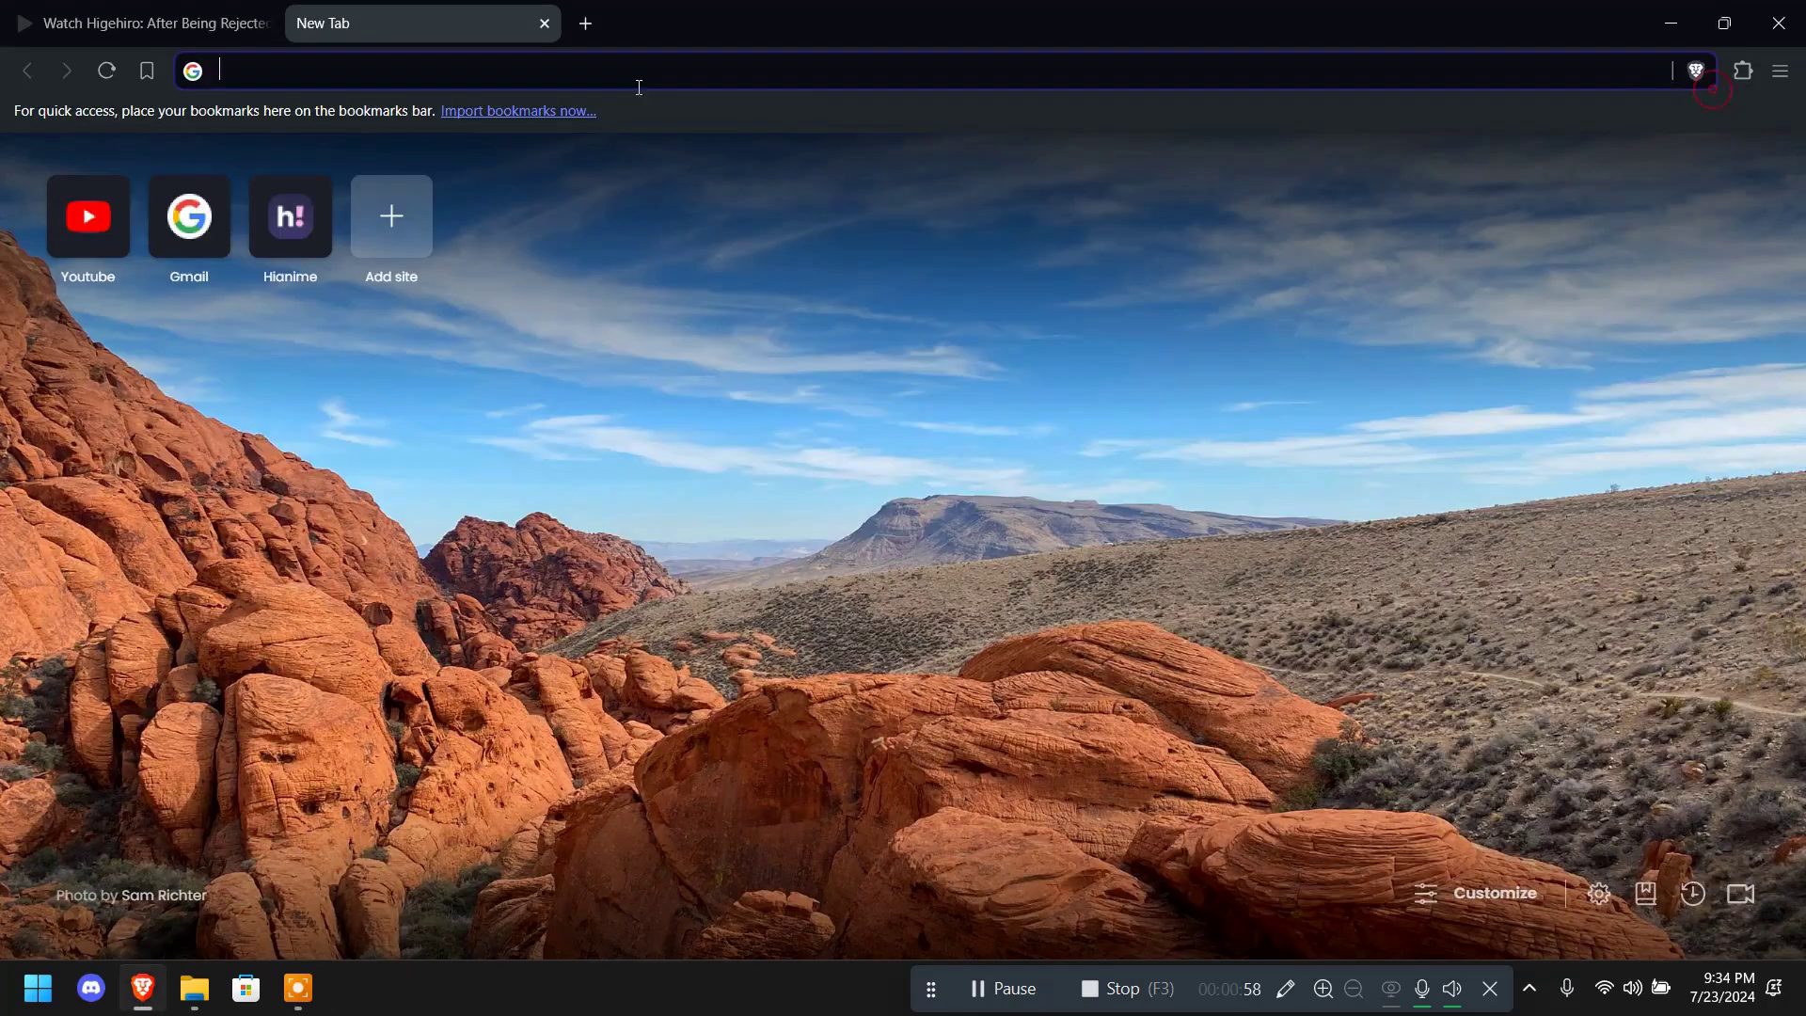
- Search Google for 'msi gf63 12vf drivers' and open MSI's Thin GF63 12VF support page
{"action": "left_click", "coordinate": [517, 73]}
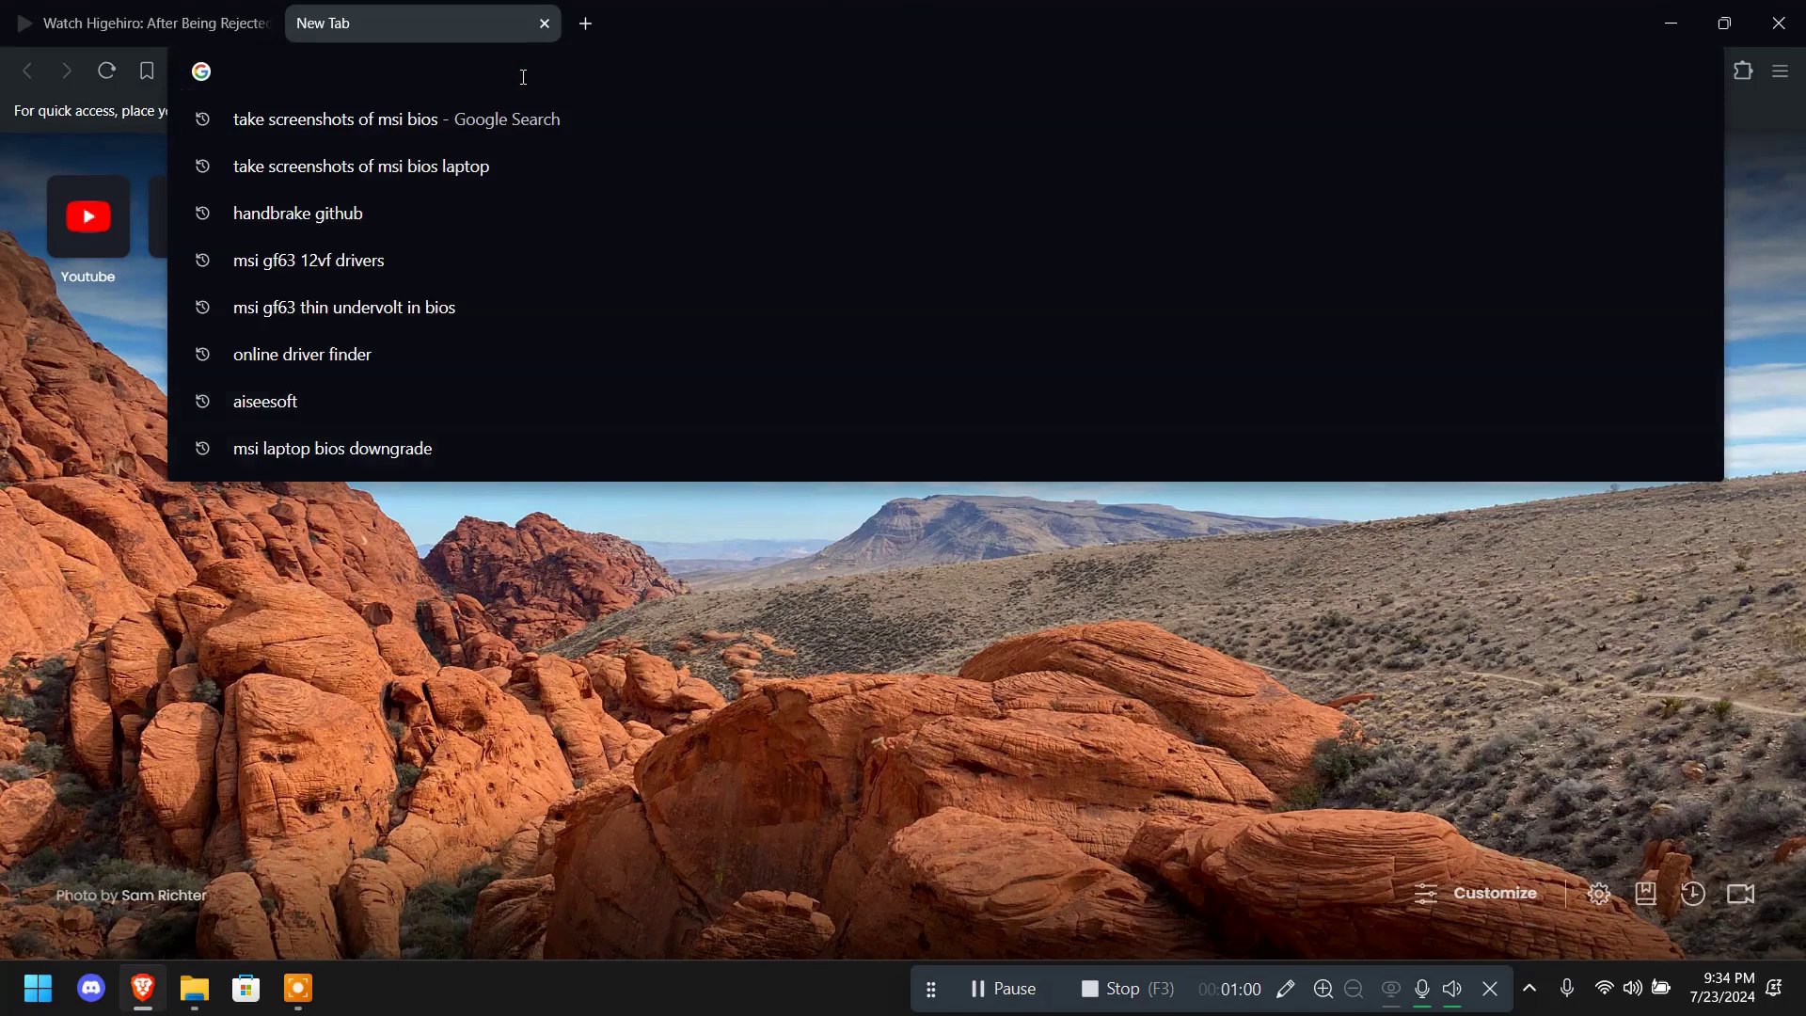
{"action": "type", "text": "msi"}
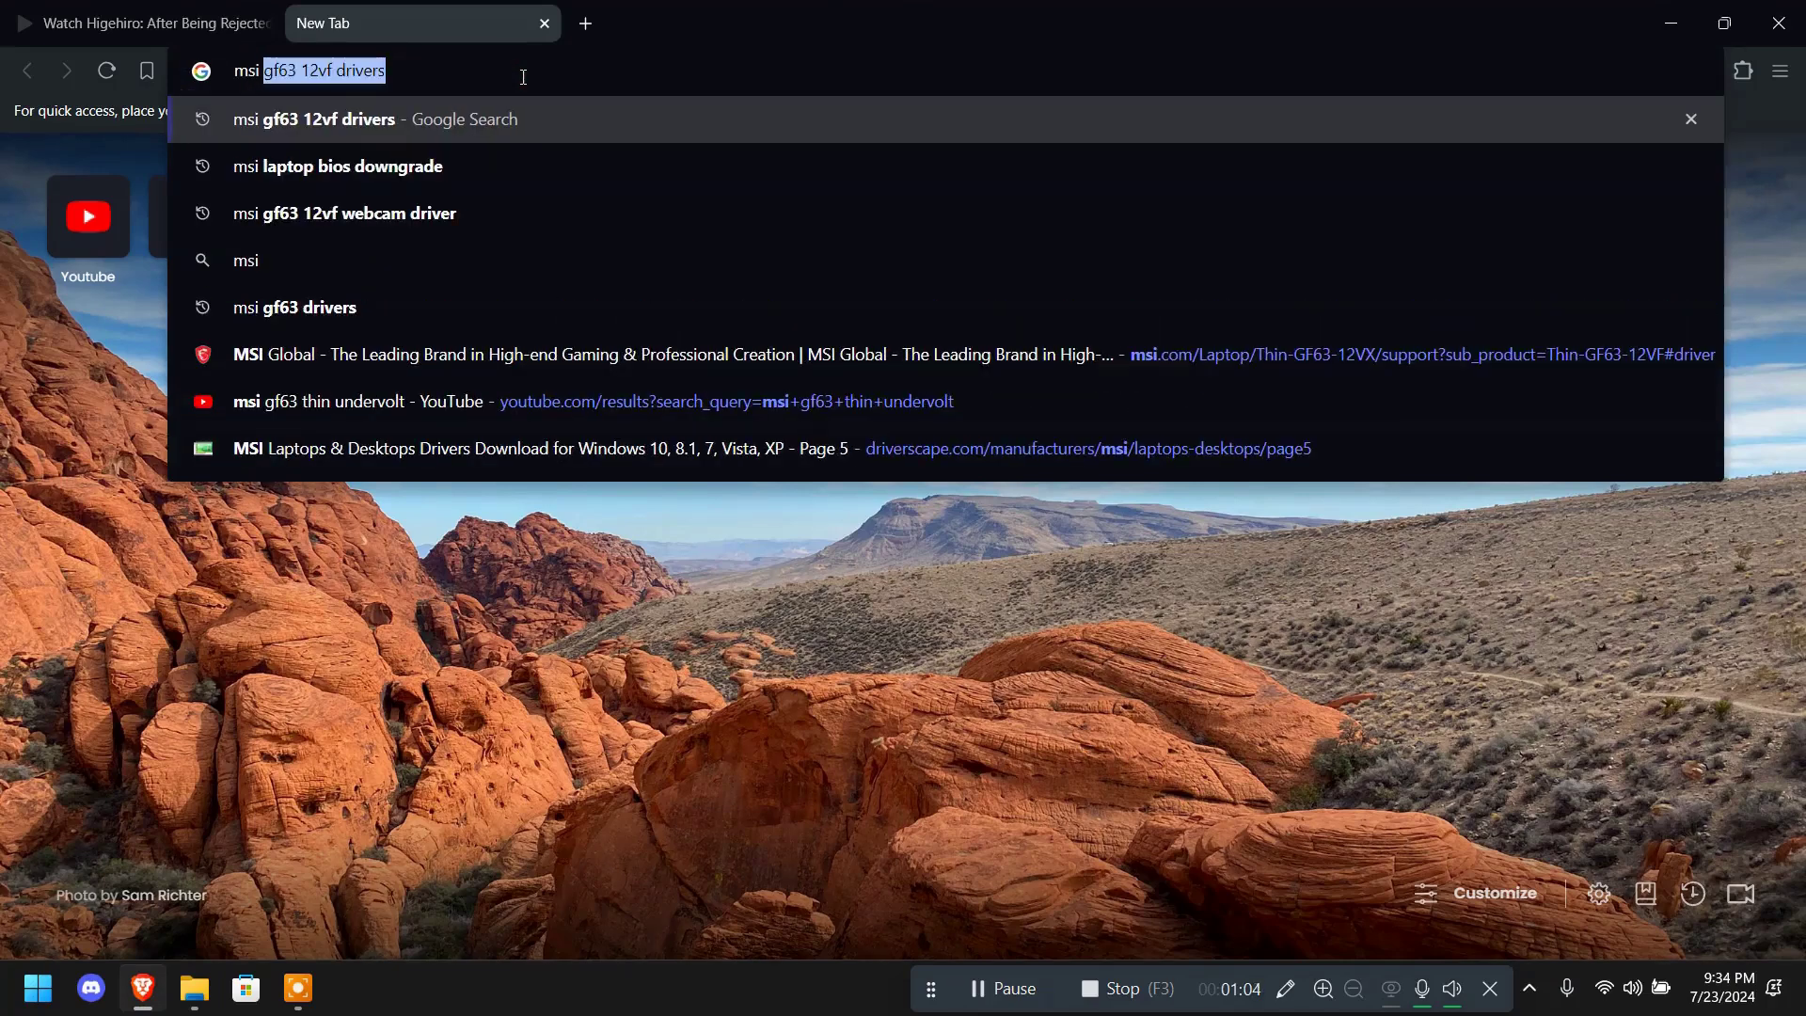
{"action": "key", "text": "Right"}
{"action": "key", "text": "Return"}
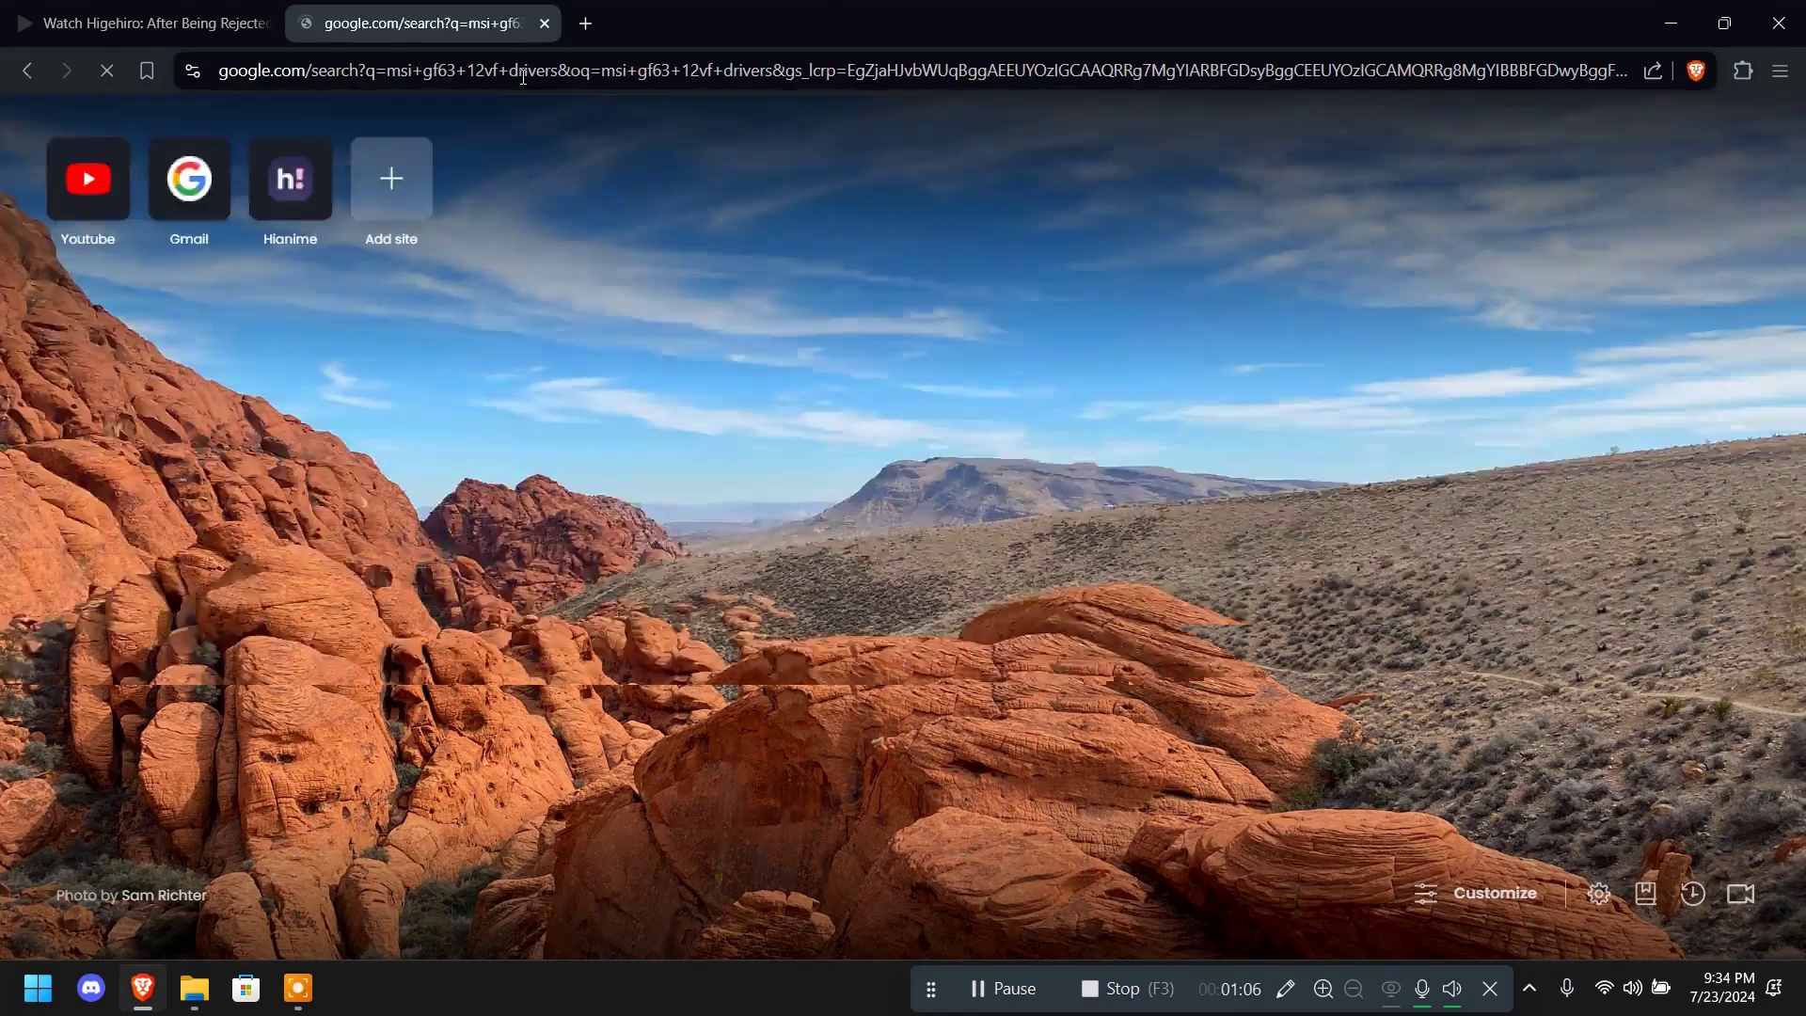
{"action": "triple_click", "coordinate": [358, 166]}
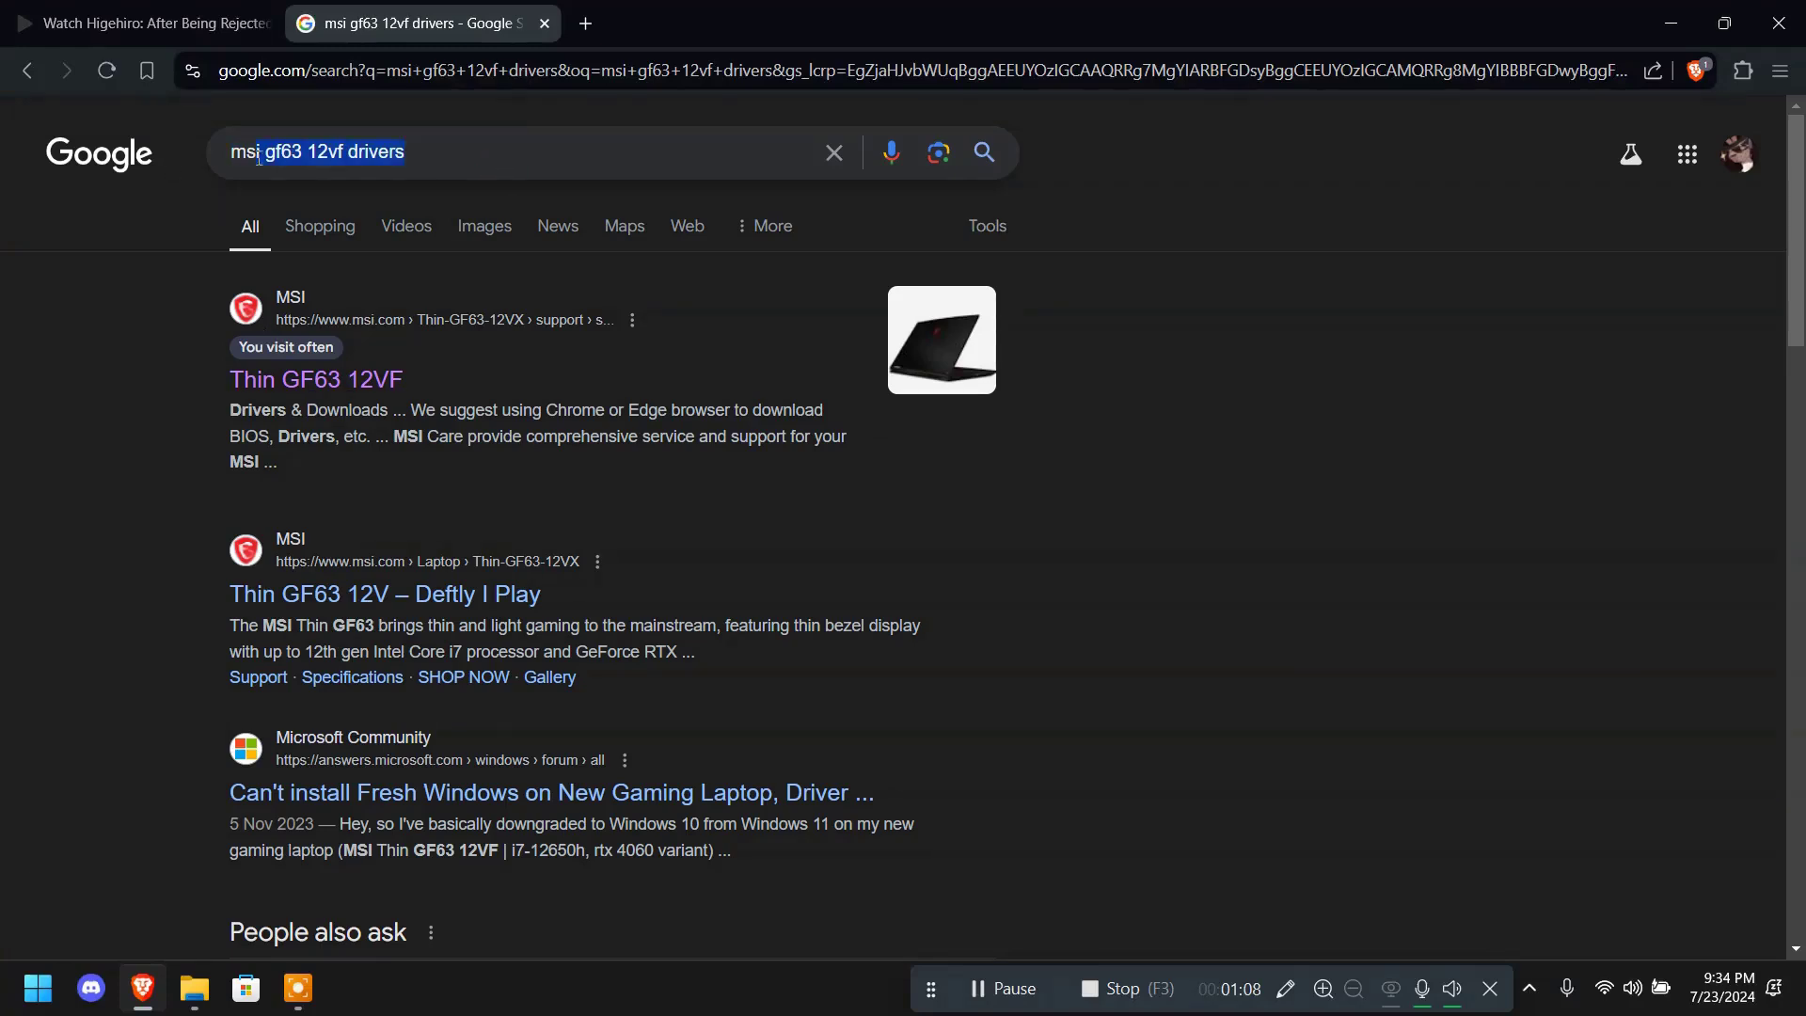
{"action": "left_click", "coordinate": [418, 160]}
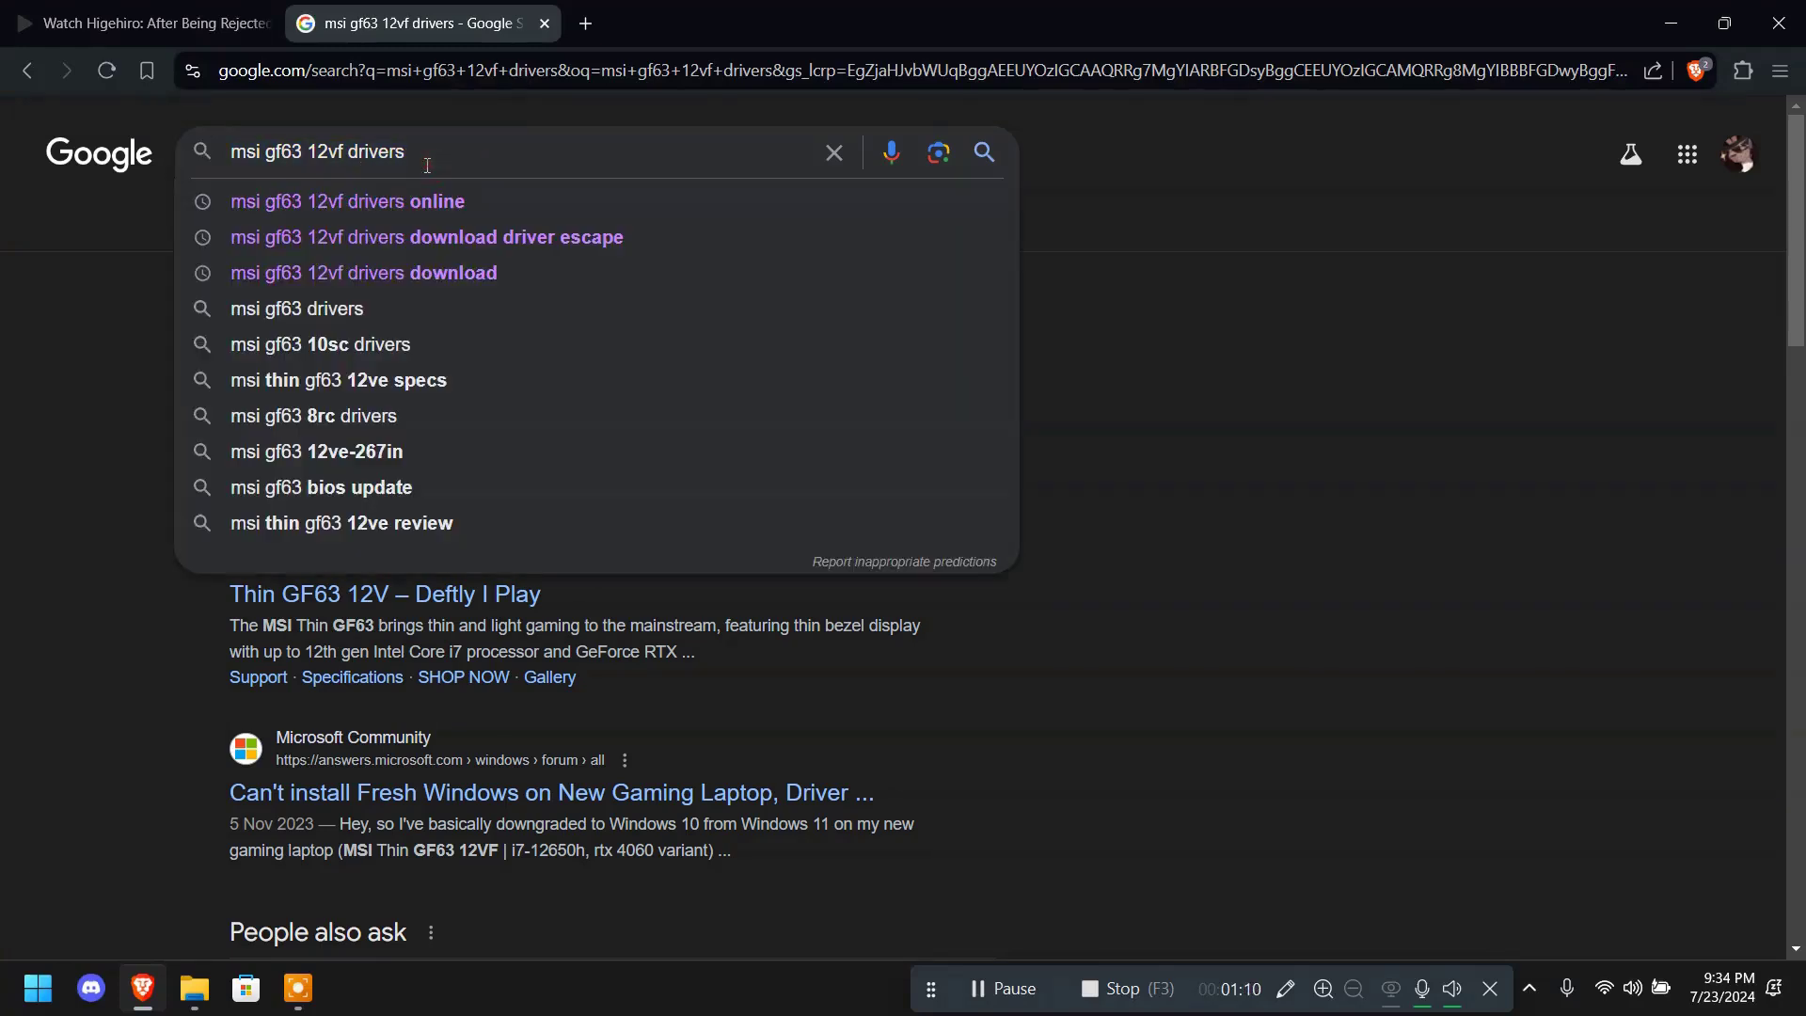
{"action": "left_click", "coordinate": [83, 340]}
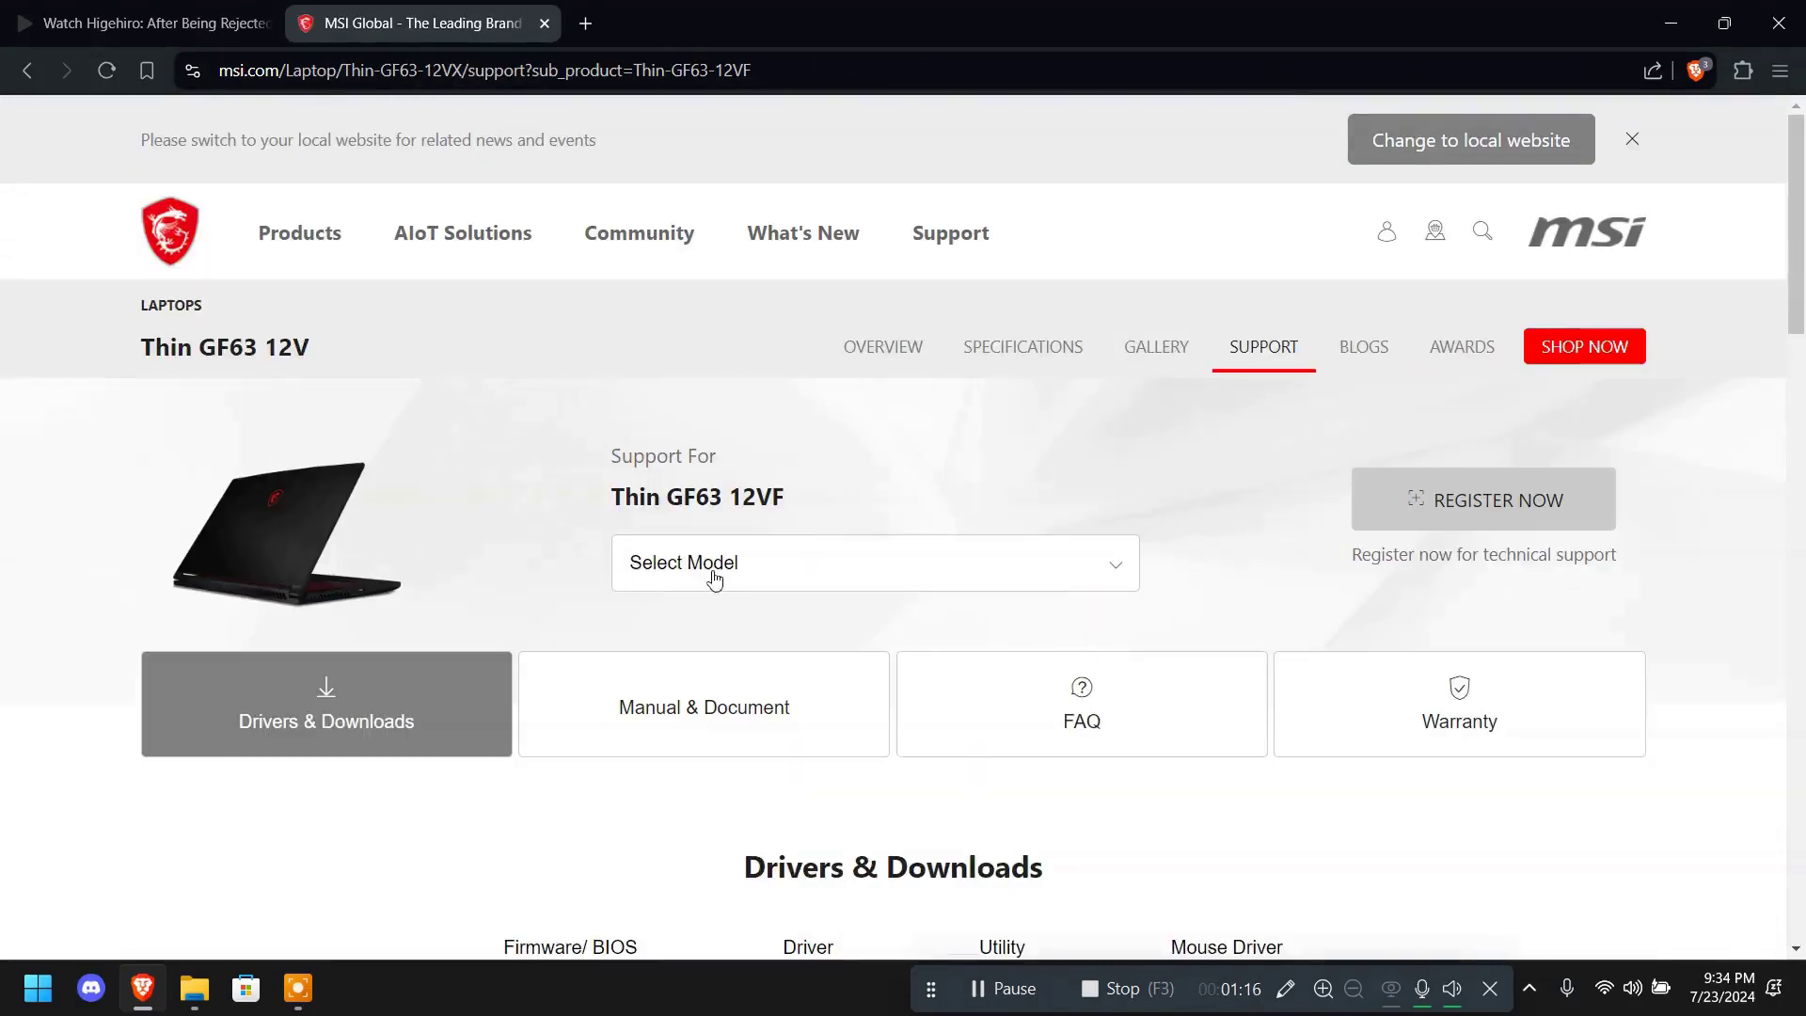
- Select Thin GF63 12VF in the model dropdown and scroll down to the Firmware/BIOS downloads
{"action": "left_click", "coordinate": [694, 565]}
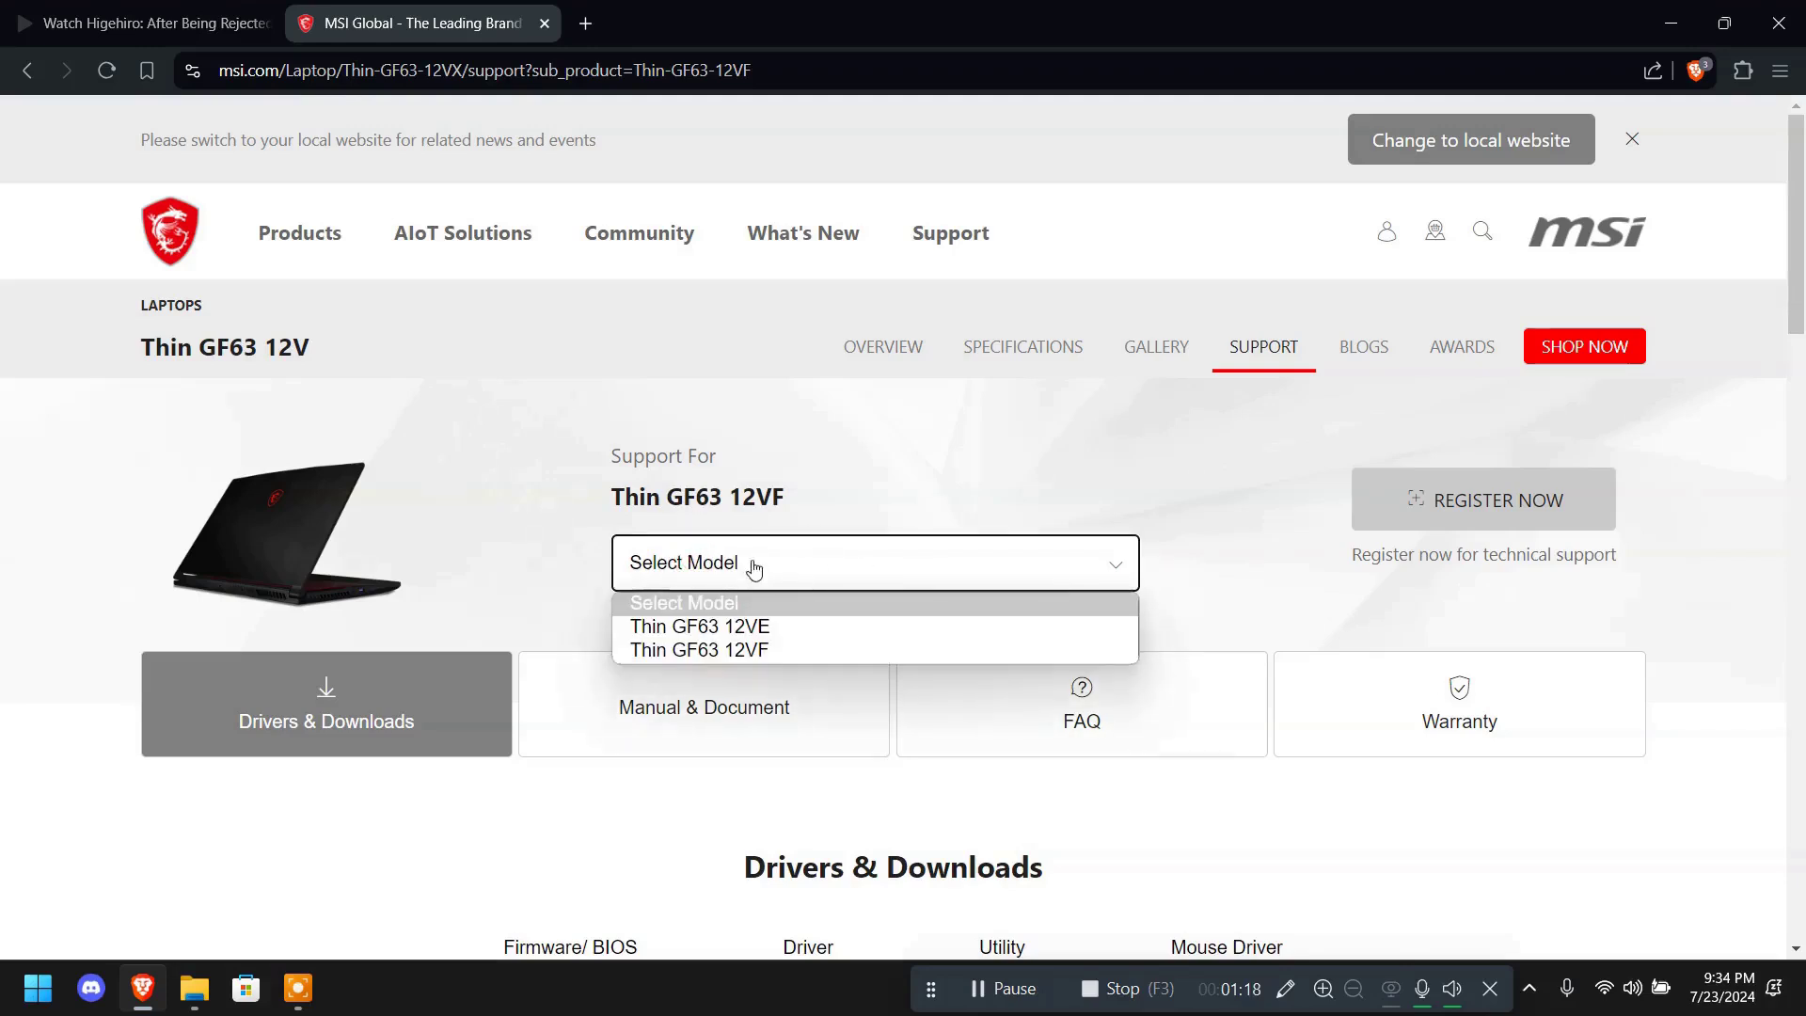
{"action": "left_click", "coordinate": [516, 581]}
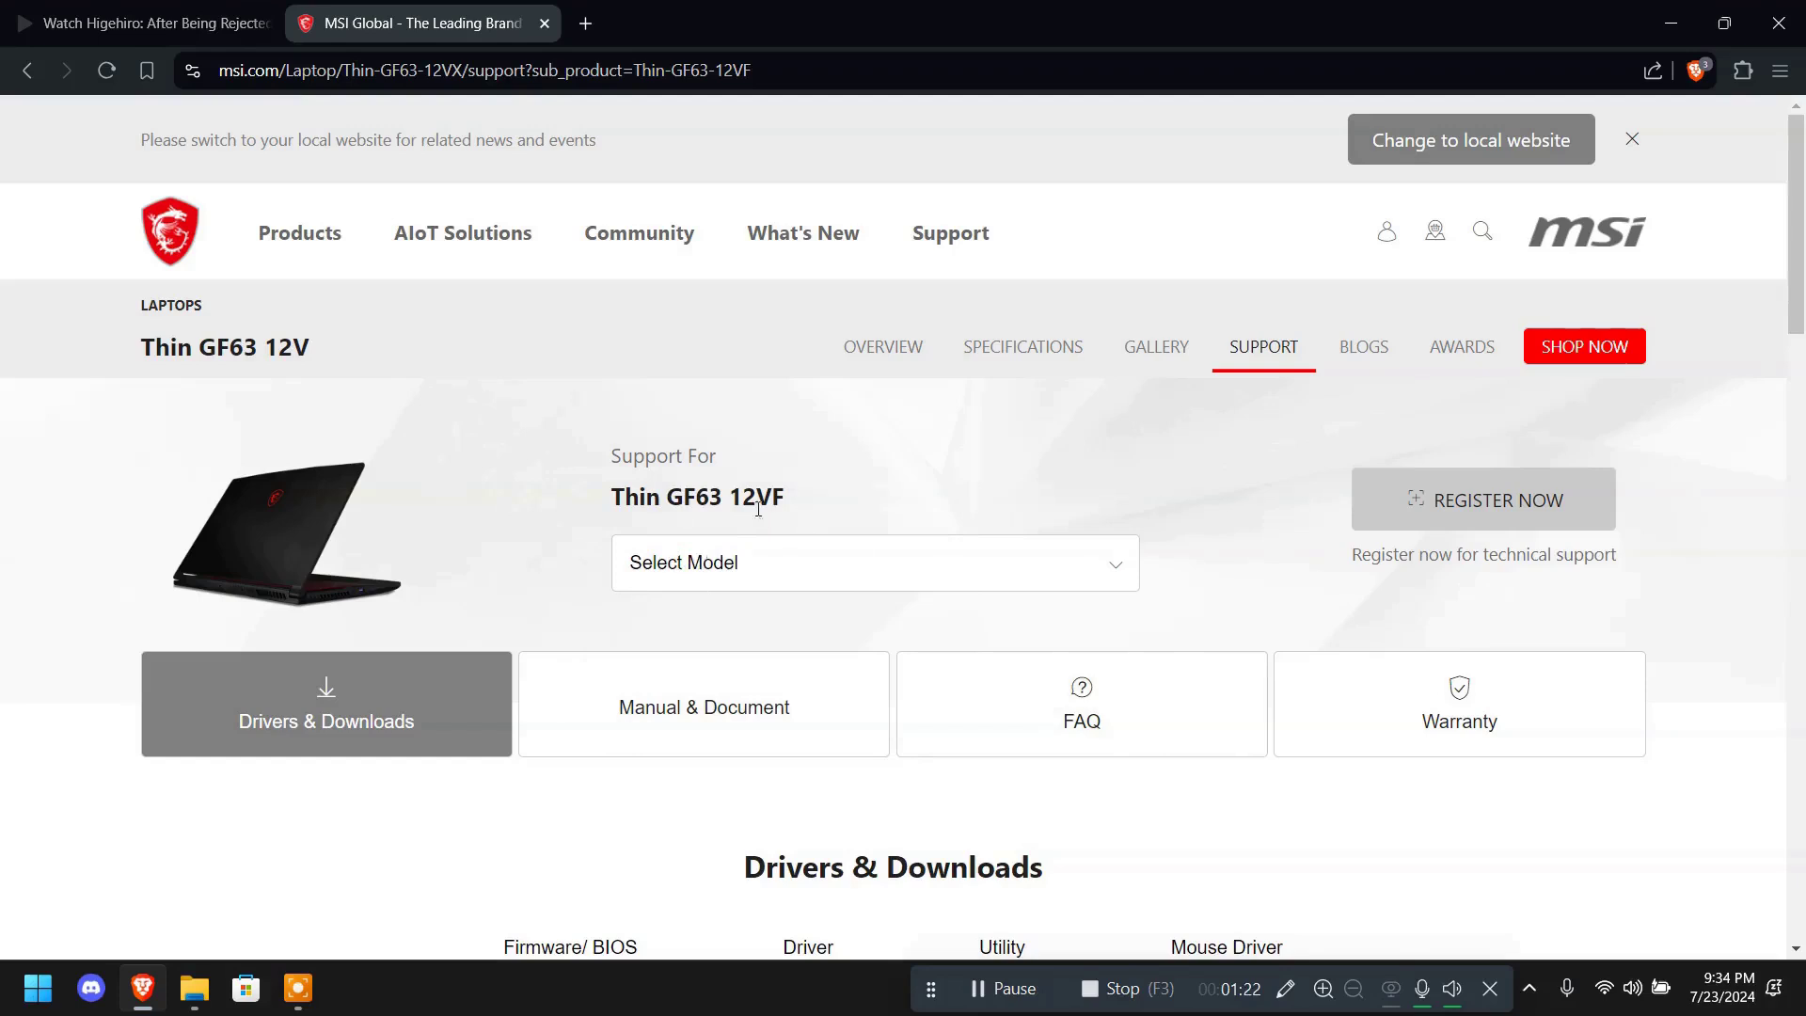
{"action": "left_click", "coordinate": [797, 564]}
{"action": "left_click", "coordinate": [760, 655]}
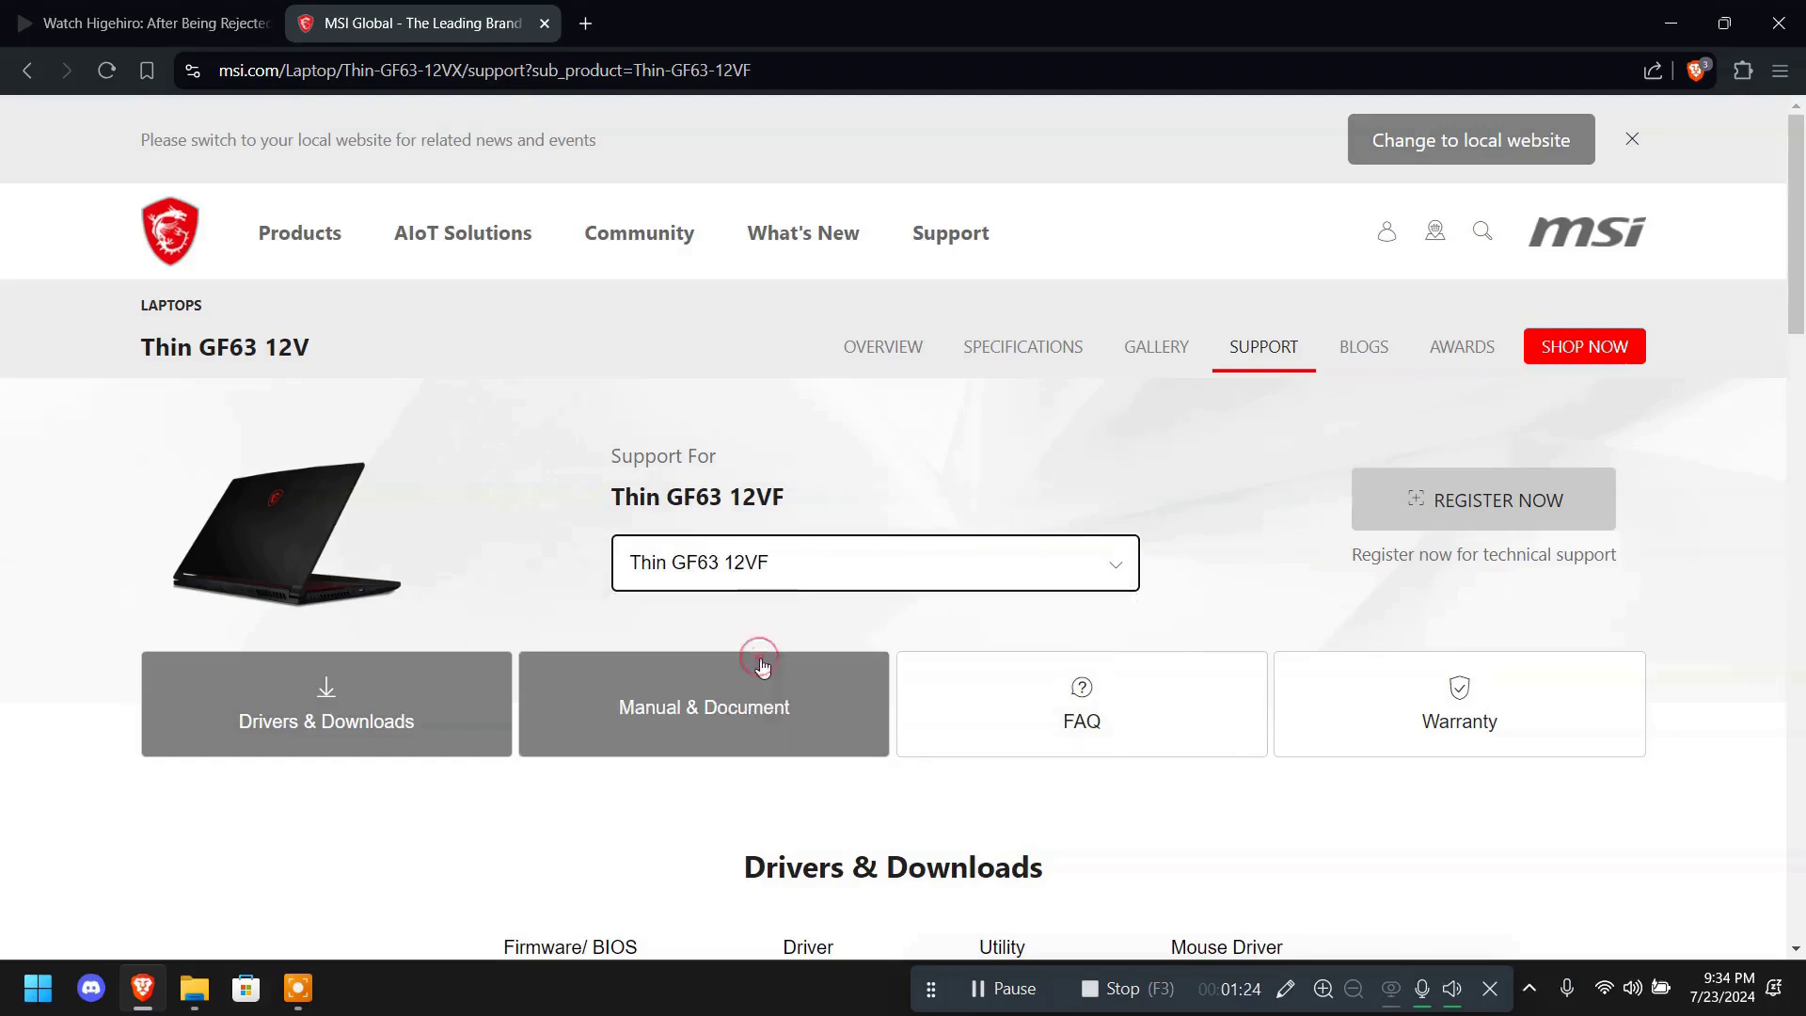
{"action": "scroll", "coordinate": [770, 568], "scroll_direction": "down", "scroll_amount": 2}
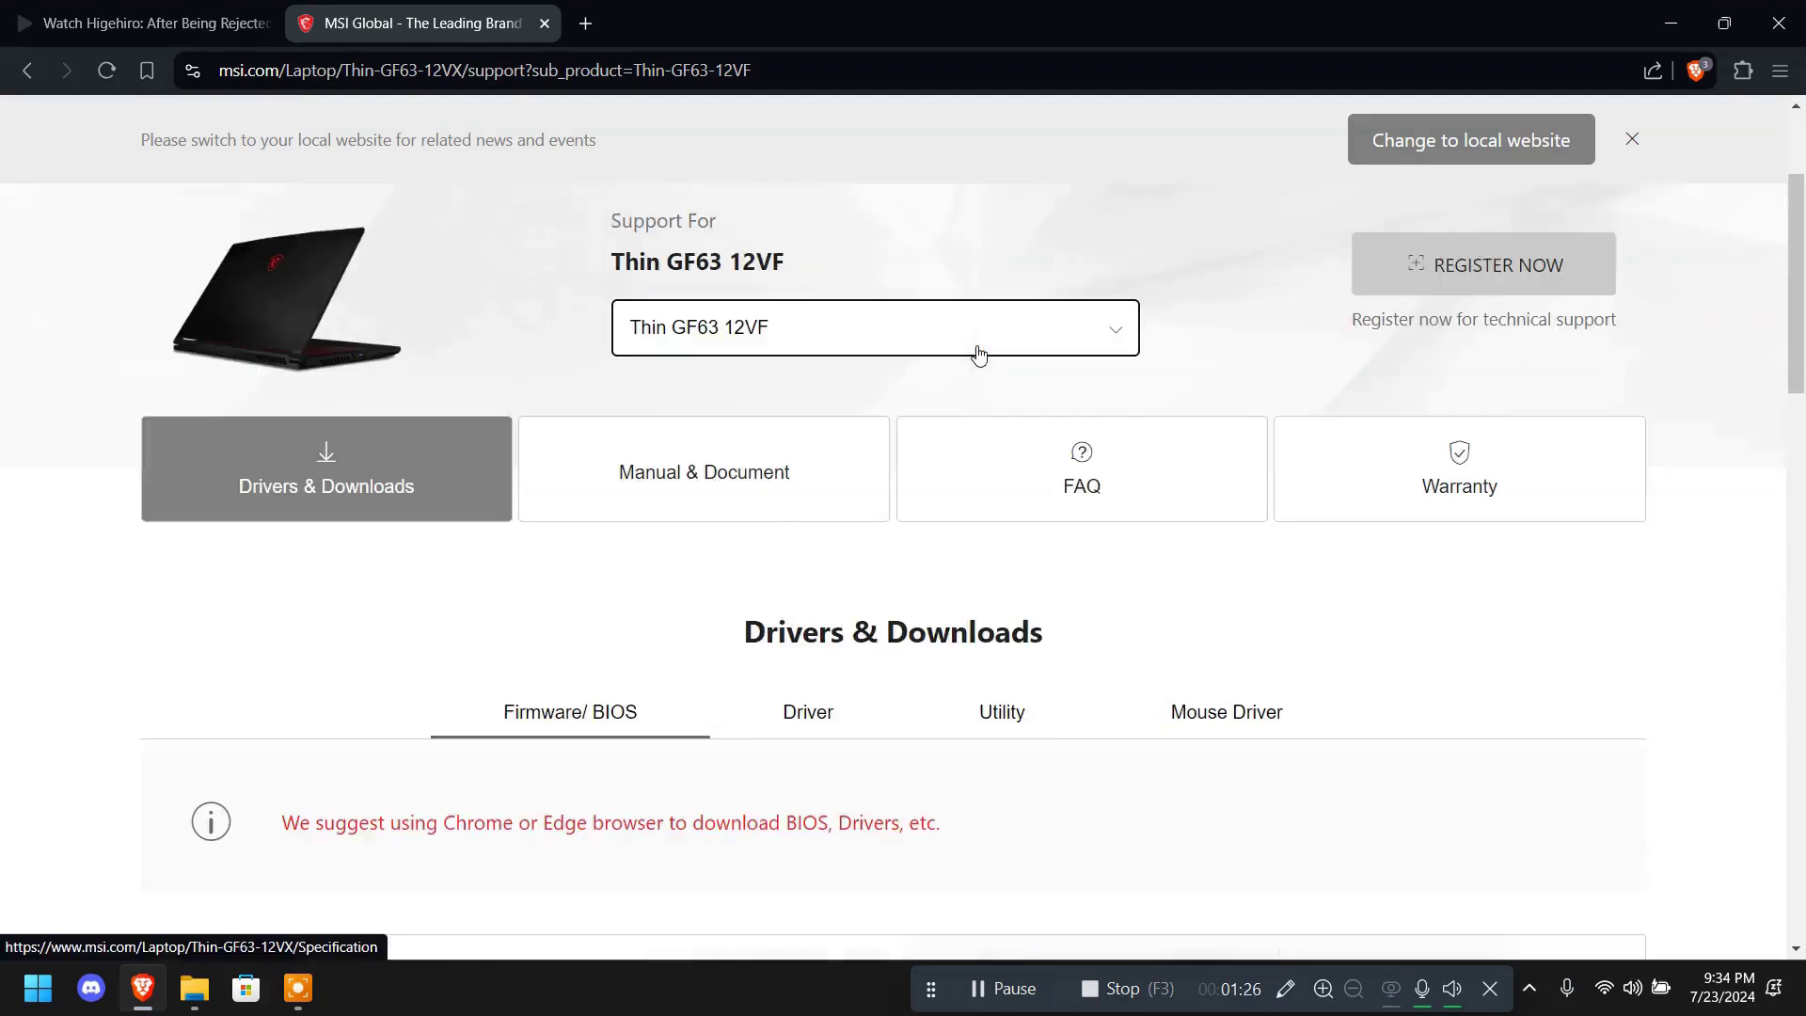
{"action": "scroll", "coordinate": [979, 353], "scroll_direction": "down", "scroll_amount": 1}
{"action": "scroll", "coordinate": [665, 637], "scroll_direction": "down", "scroll_amount": 1}
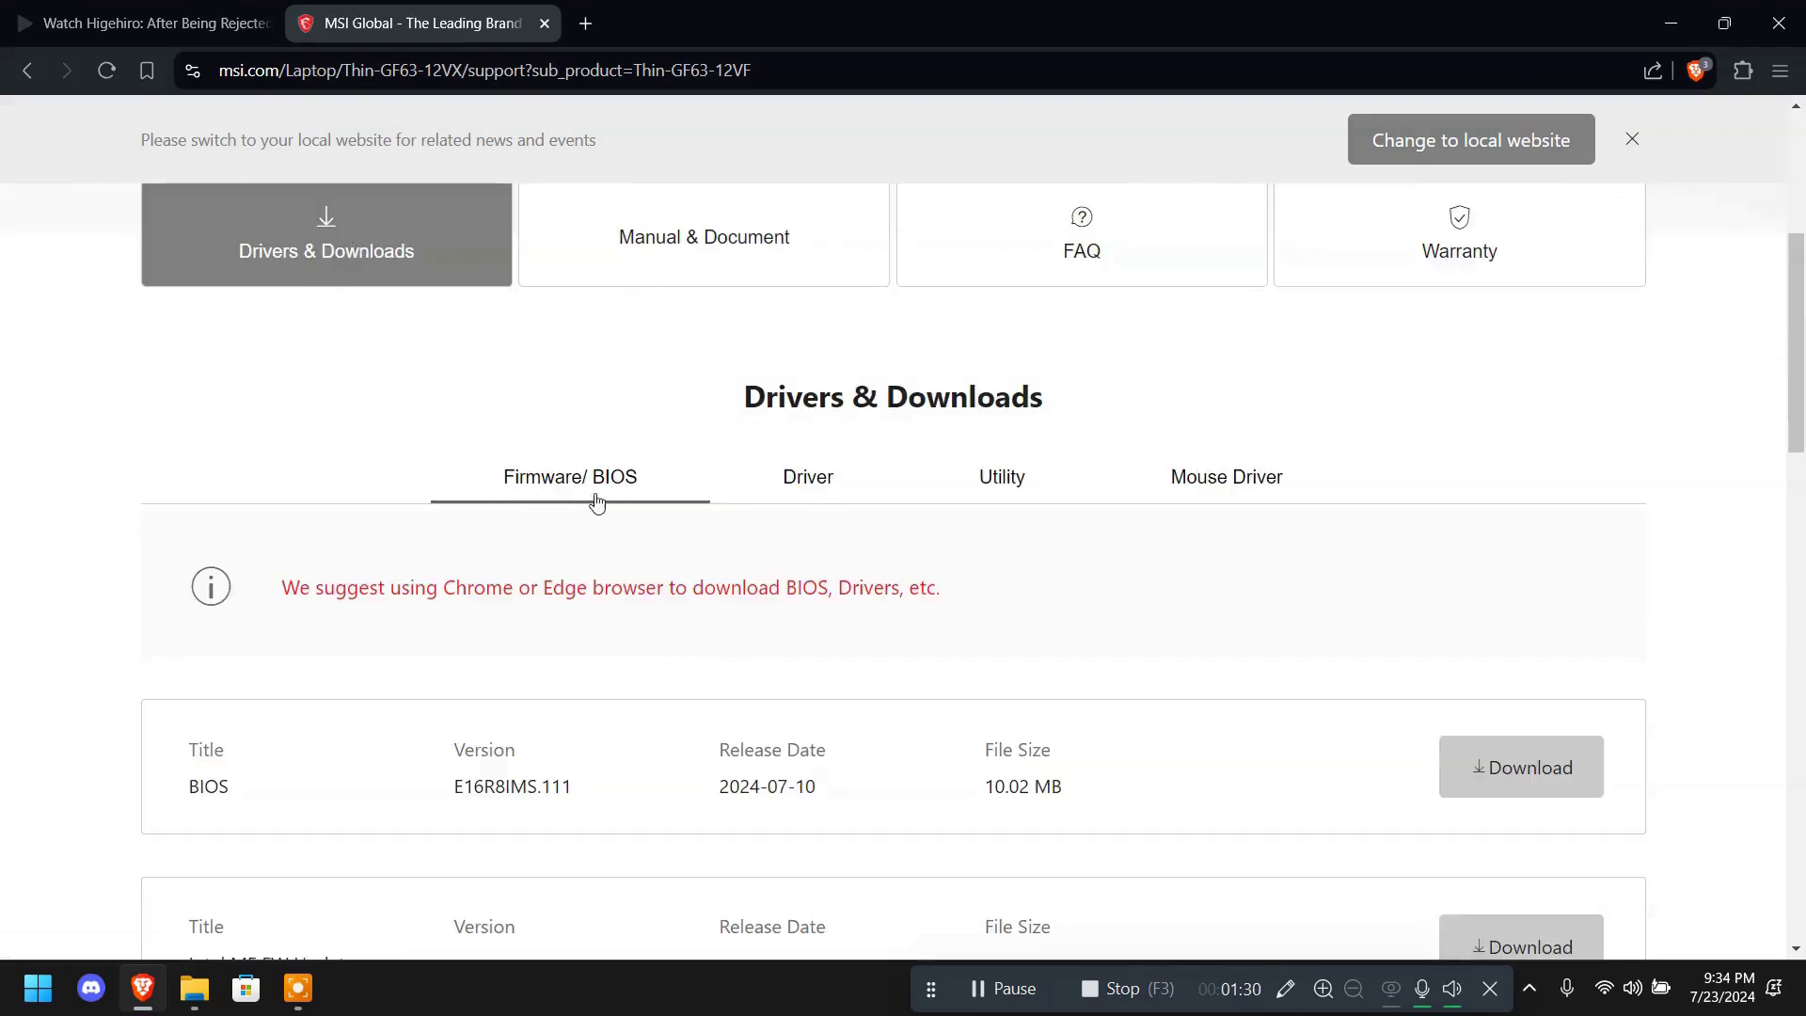
{"action": "scroll", "coordinate": [409, 466], "scroll_direction": "down", "scroll_amount": 1}
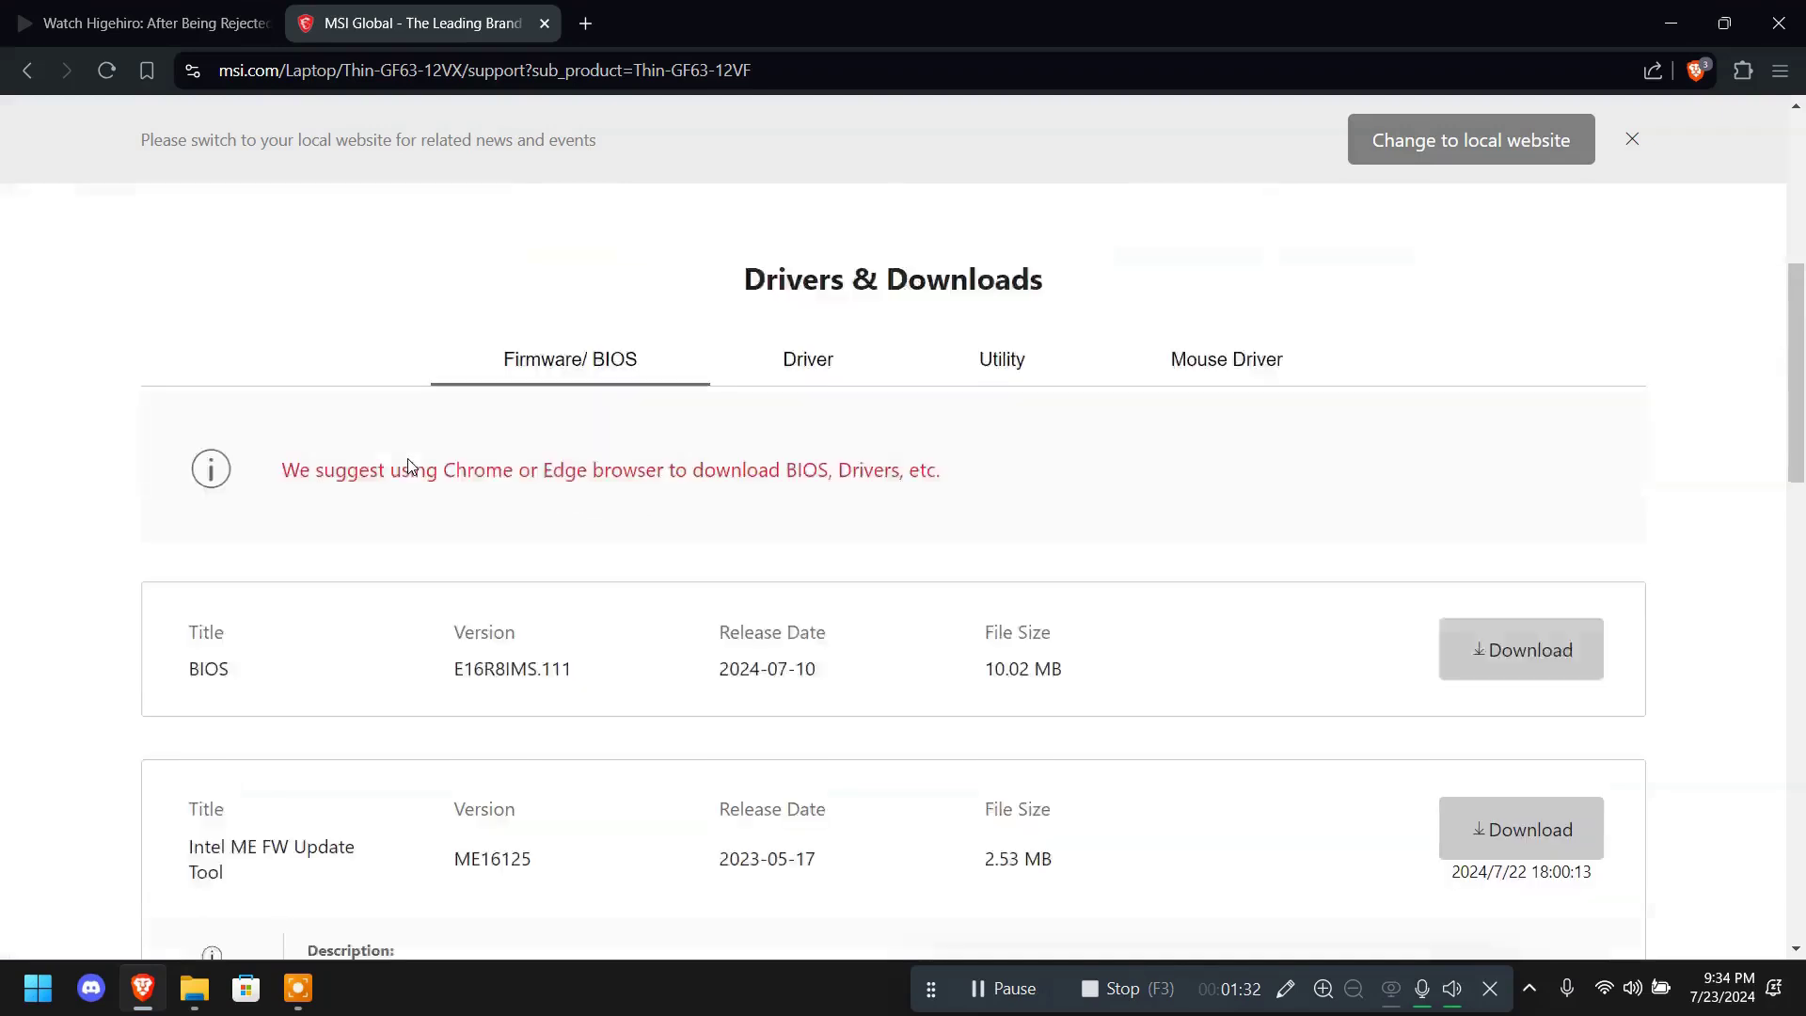
{"action": "scroll", "coordinate": [408, 459], "scroll_direction": "down", "scroll_amount": 1}
- Highlight the latest BIOS version listed, E16R8IMS.111 (2024-07-10, 10.02 MB)
{"action": "left_click", "coordinate": [169, 553]}
{"action": "left_click_drag", "start_coordinate": [170, 557], "coordinate": [605, 560]}
{"action": "left_click", "coordinate": [602, 557]}
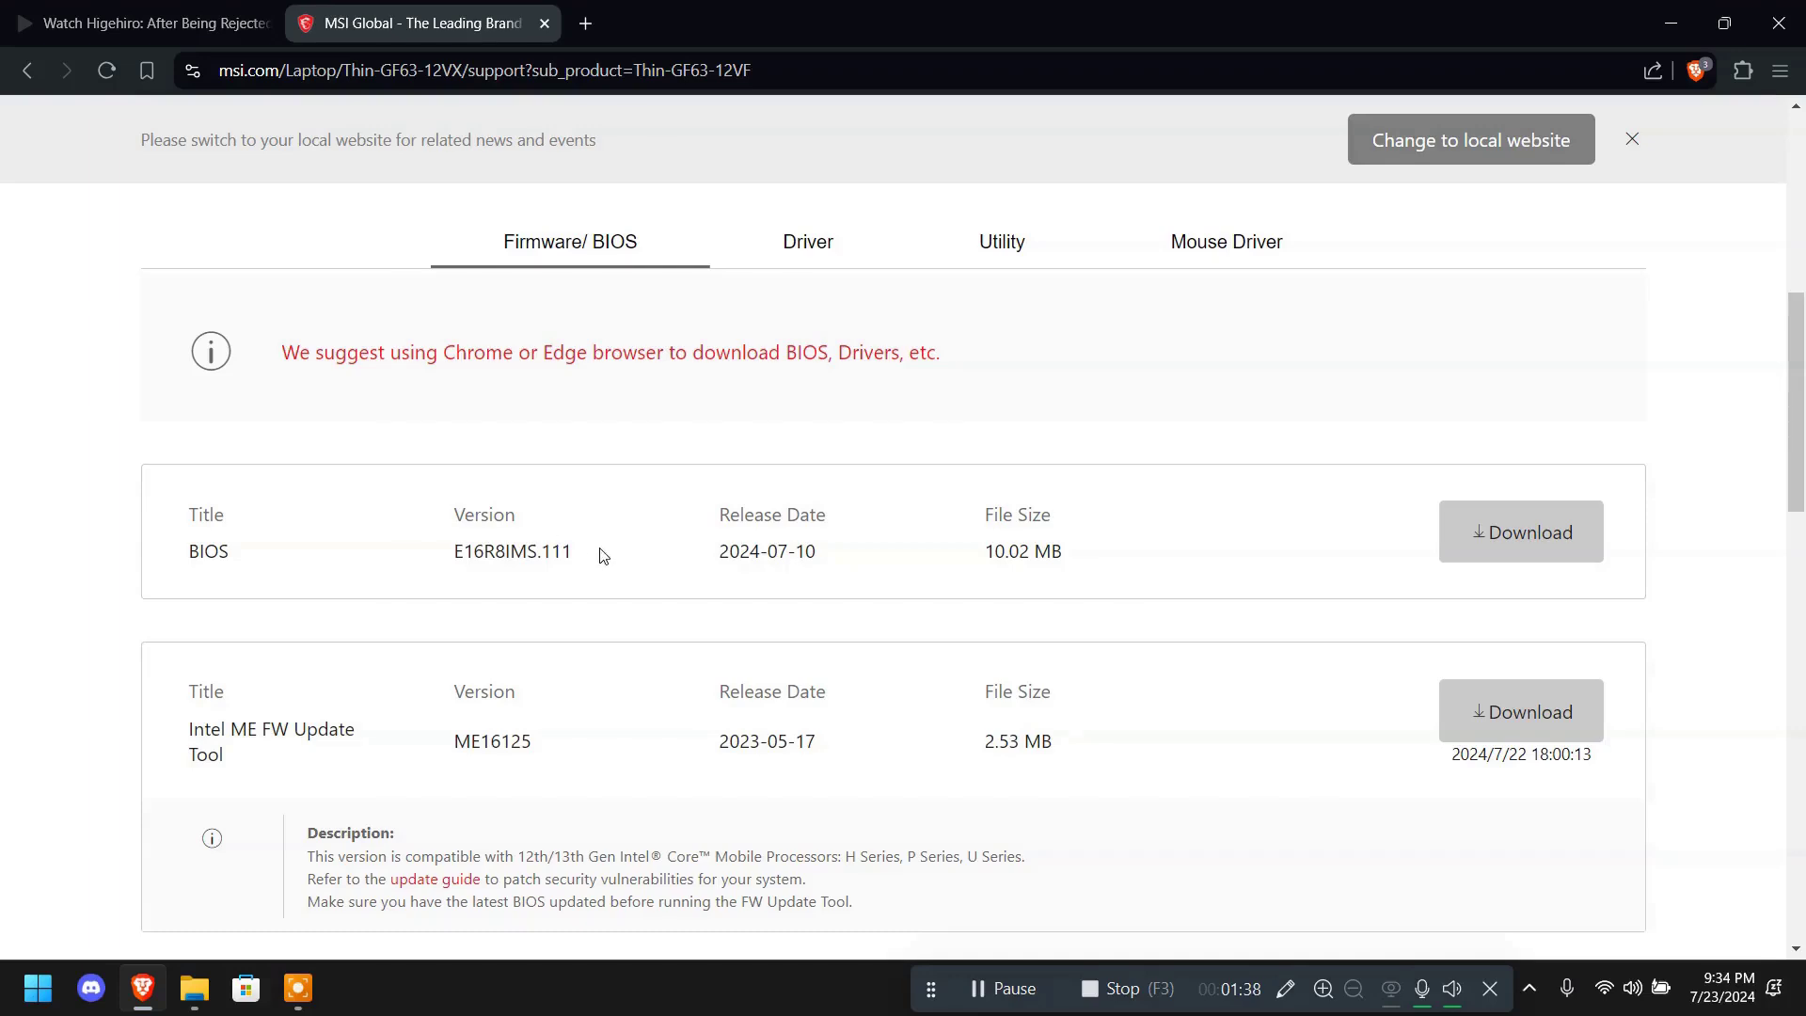
{"action": "mouse_move", "coordinate": [599, 557]}
{"action": "left_mouse_down"}
{"action": "mouse_move", "coordinate": [427, 553]}
{"action": "mouse_move", "coordinate": [613, 577]}
{"action": "left_mouse_up"}
{"action": "left_click", "coordinate": [424, 551]}
{"action": "left_click", "coordinate": [424, 550]}
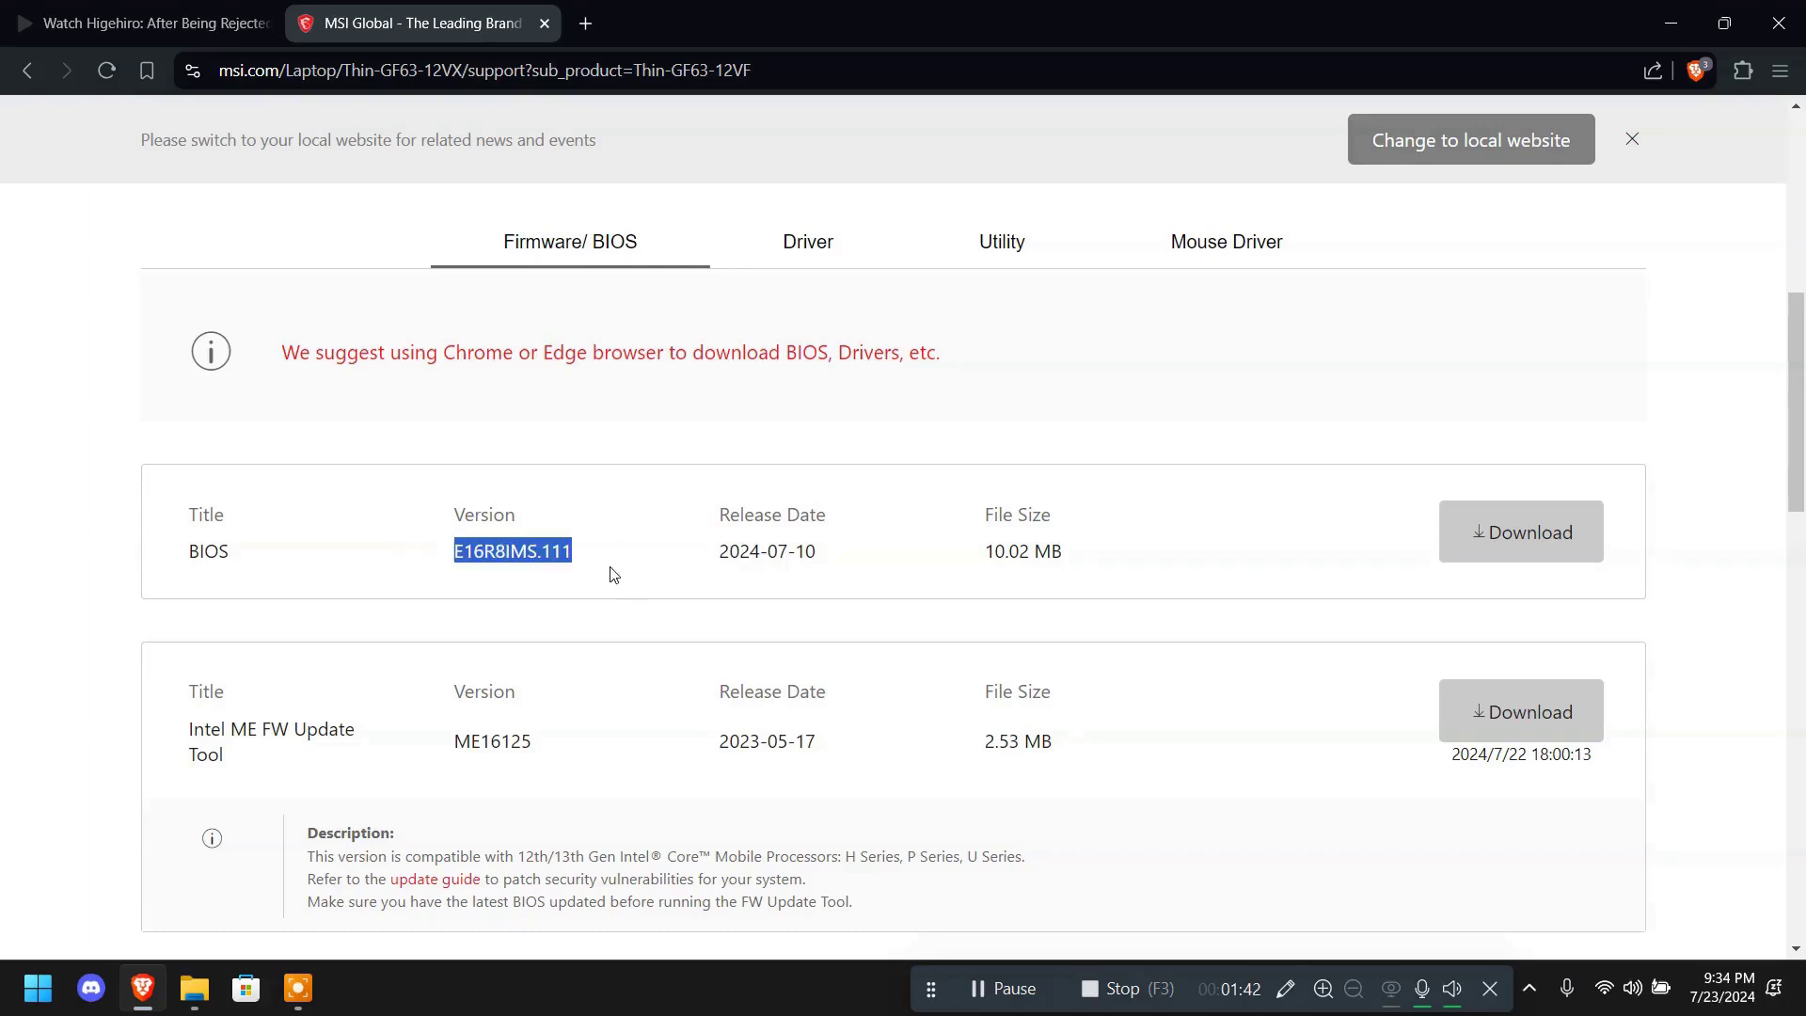
{"action": "left_click", "coordinate": [604, 563]}
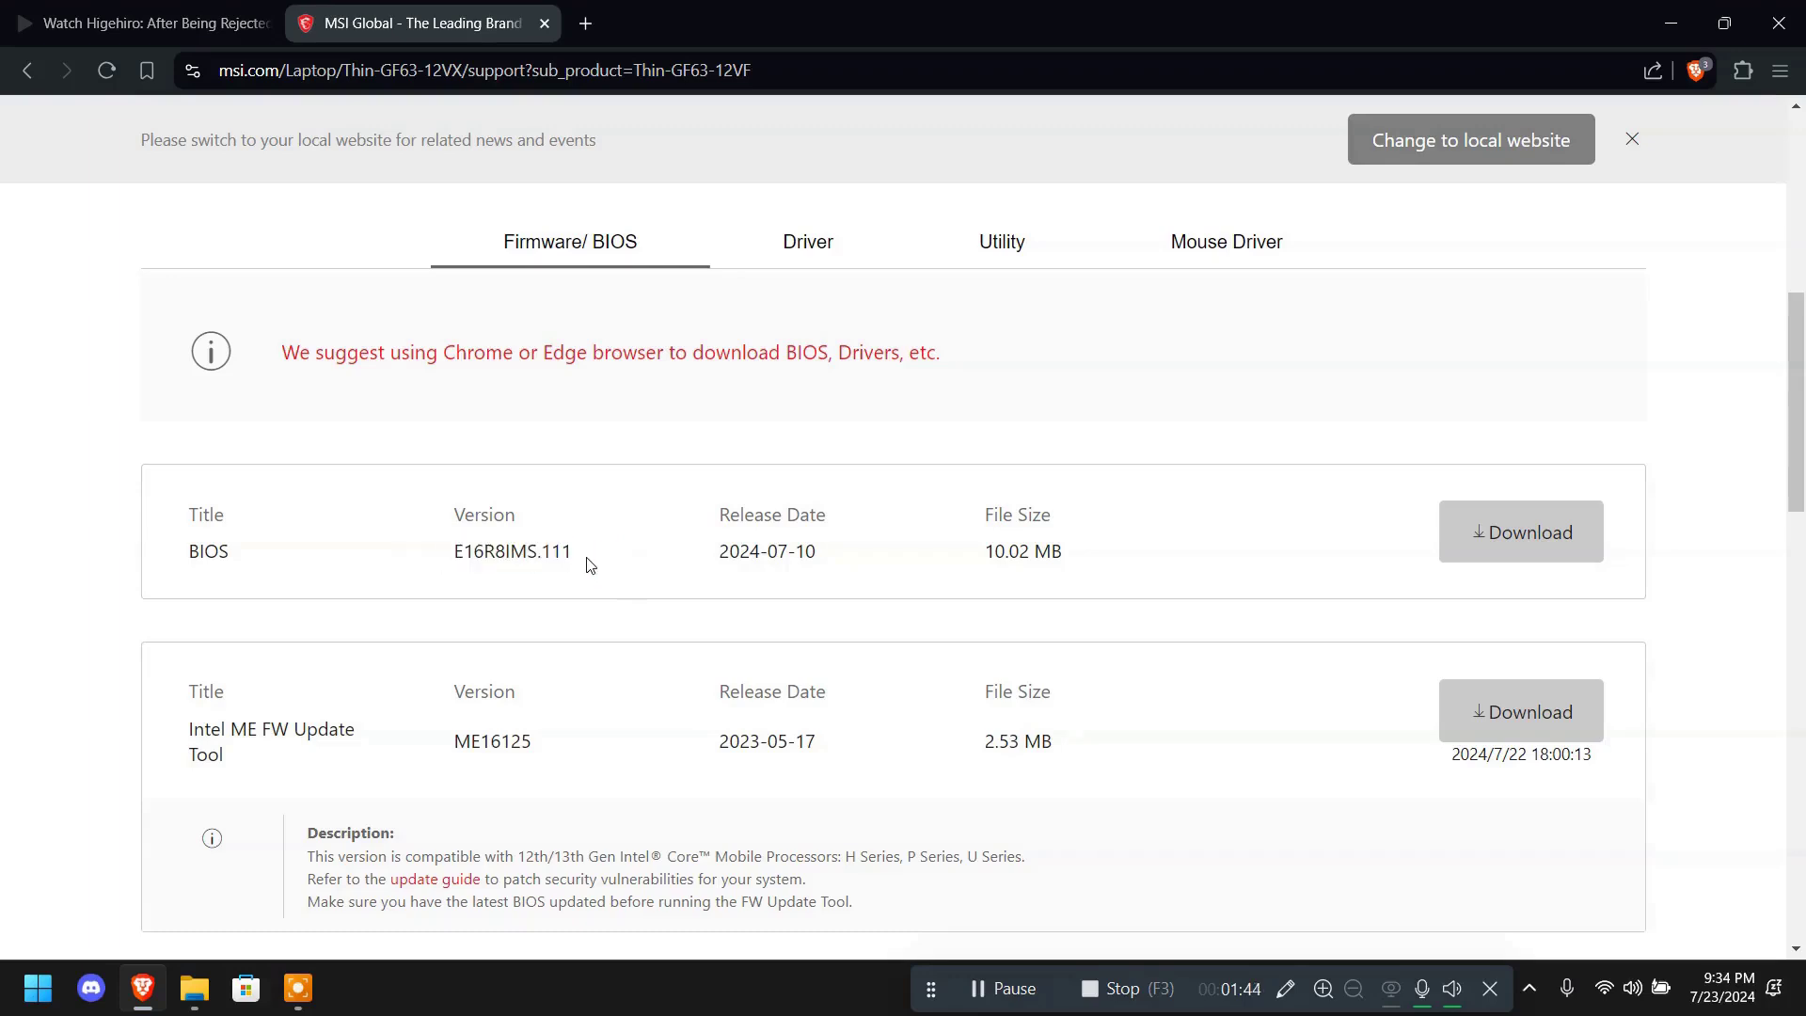
{"action": "left_click_drag", "start_coordinate": [589, 561], "coordinate": [447, 555]}
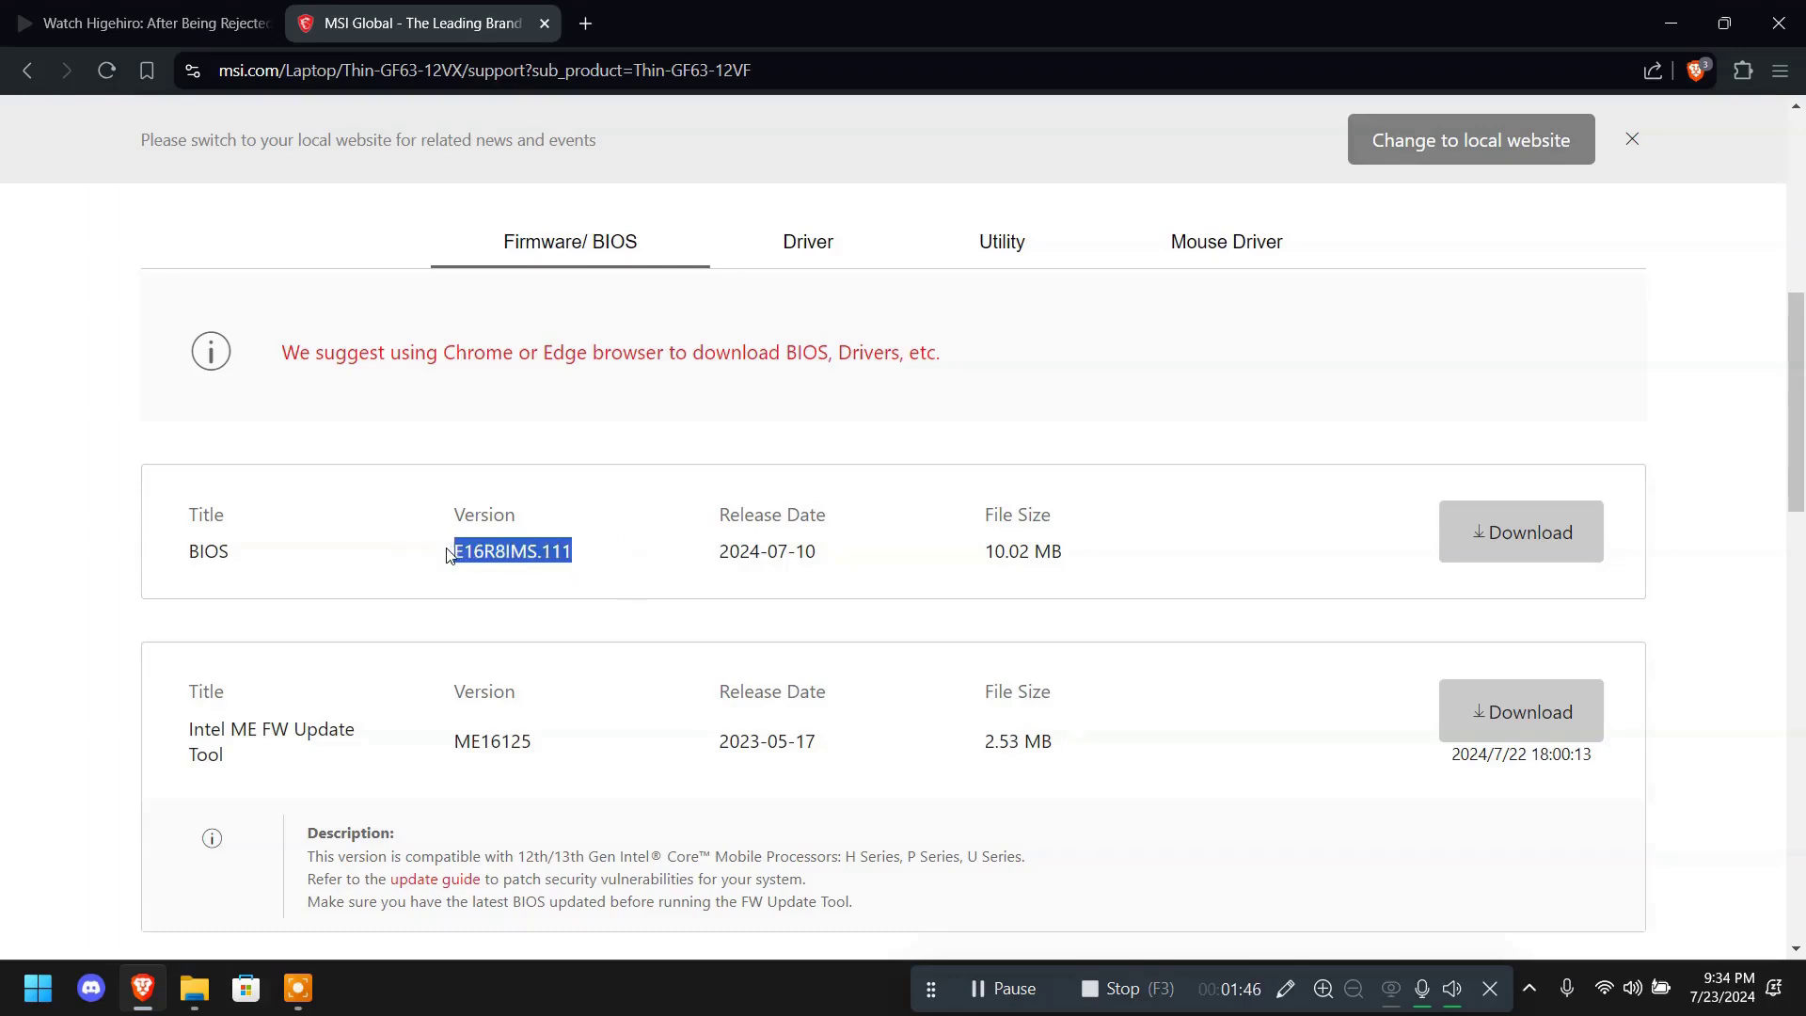
{"action": "left_click", "coordinate": [617, 549]}
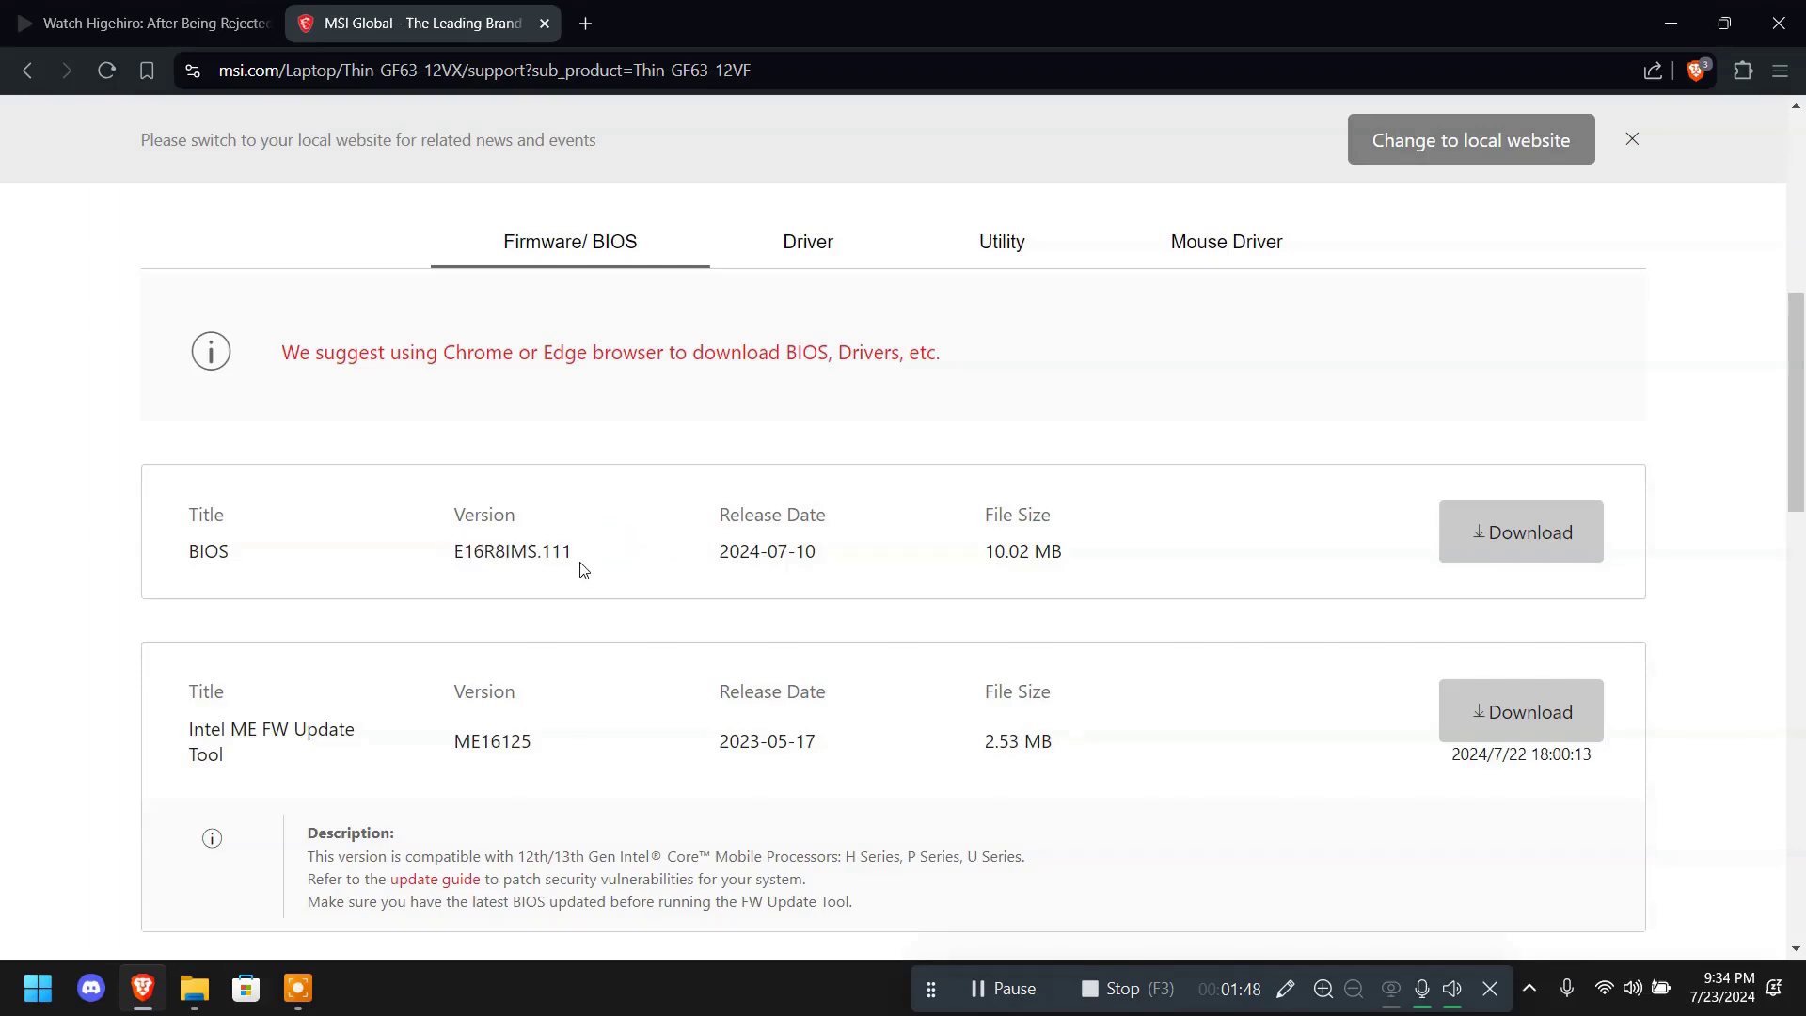
{"action": "left_click", "coordinate": [3, 1009]}
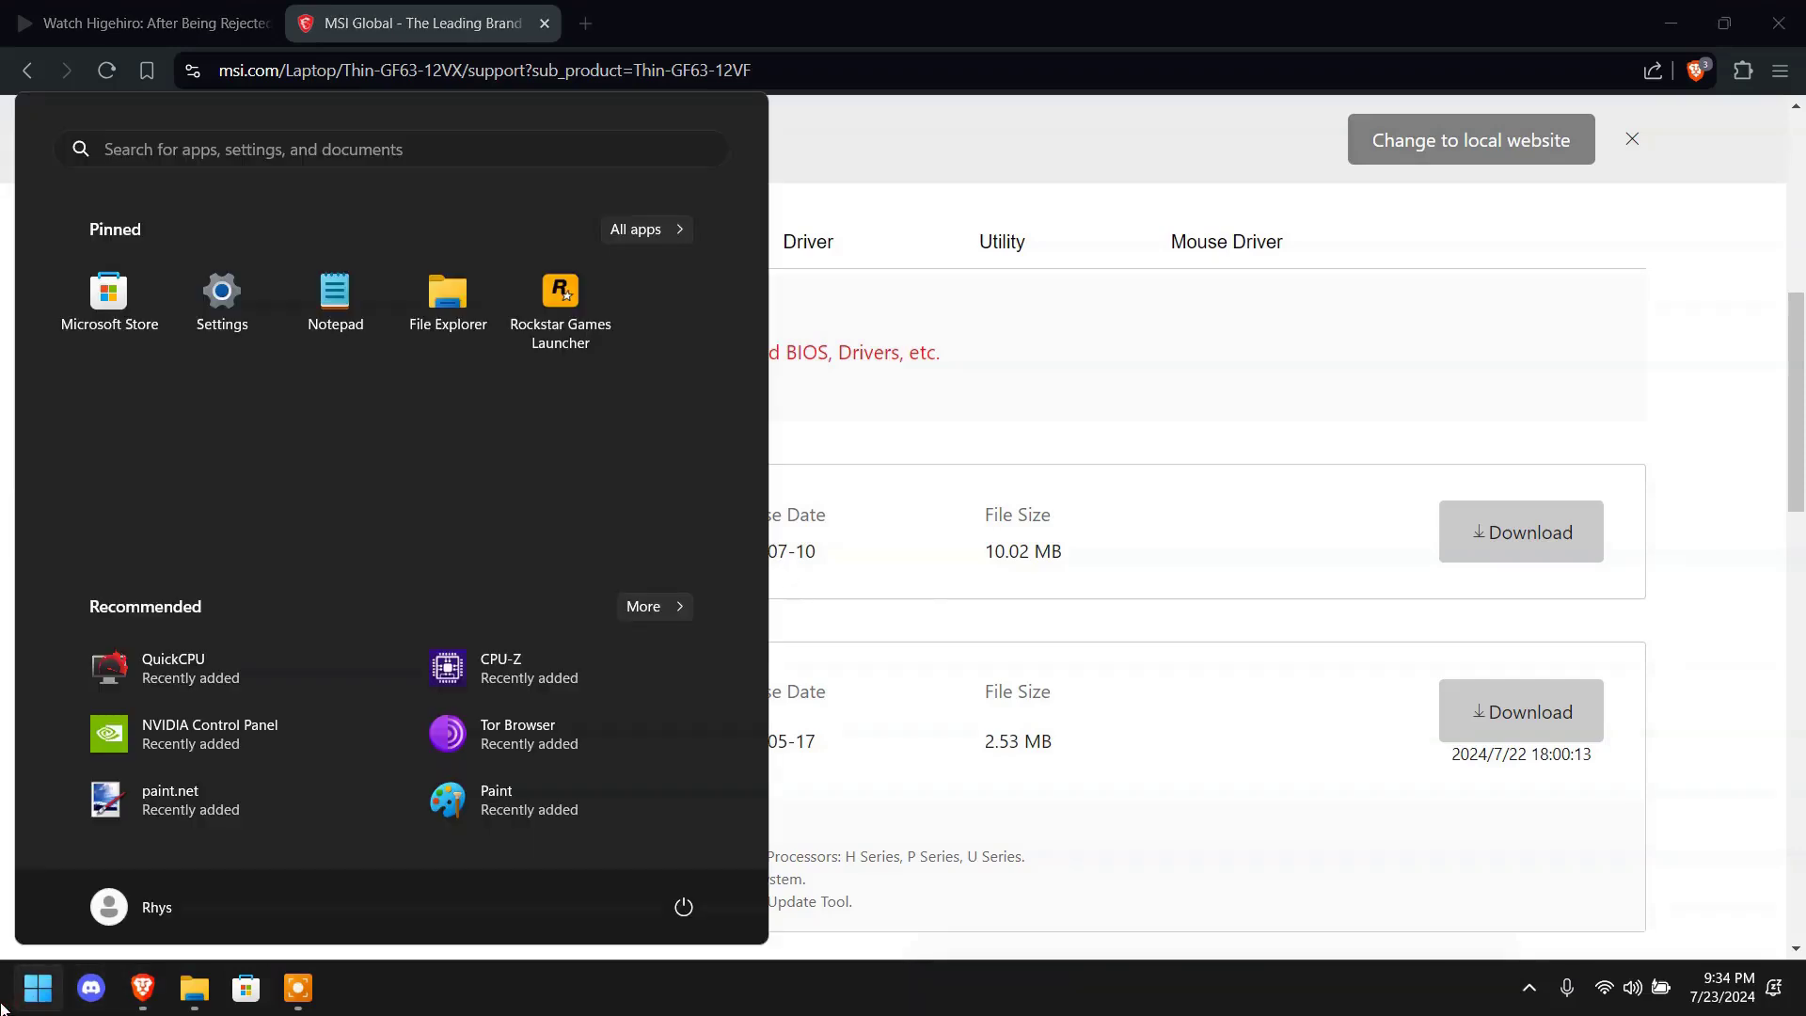
- Reopen System Information, confirm installed BIOS E16R8IMS.109 dated 4/7/2023, and close it
{"action": "type", "text": "sys"}
{"action": "key", "text": "Return"}
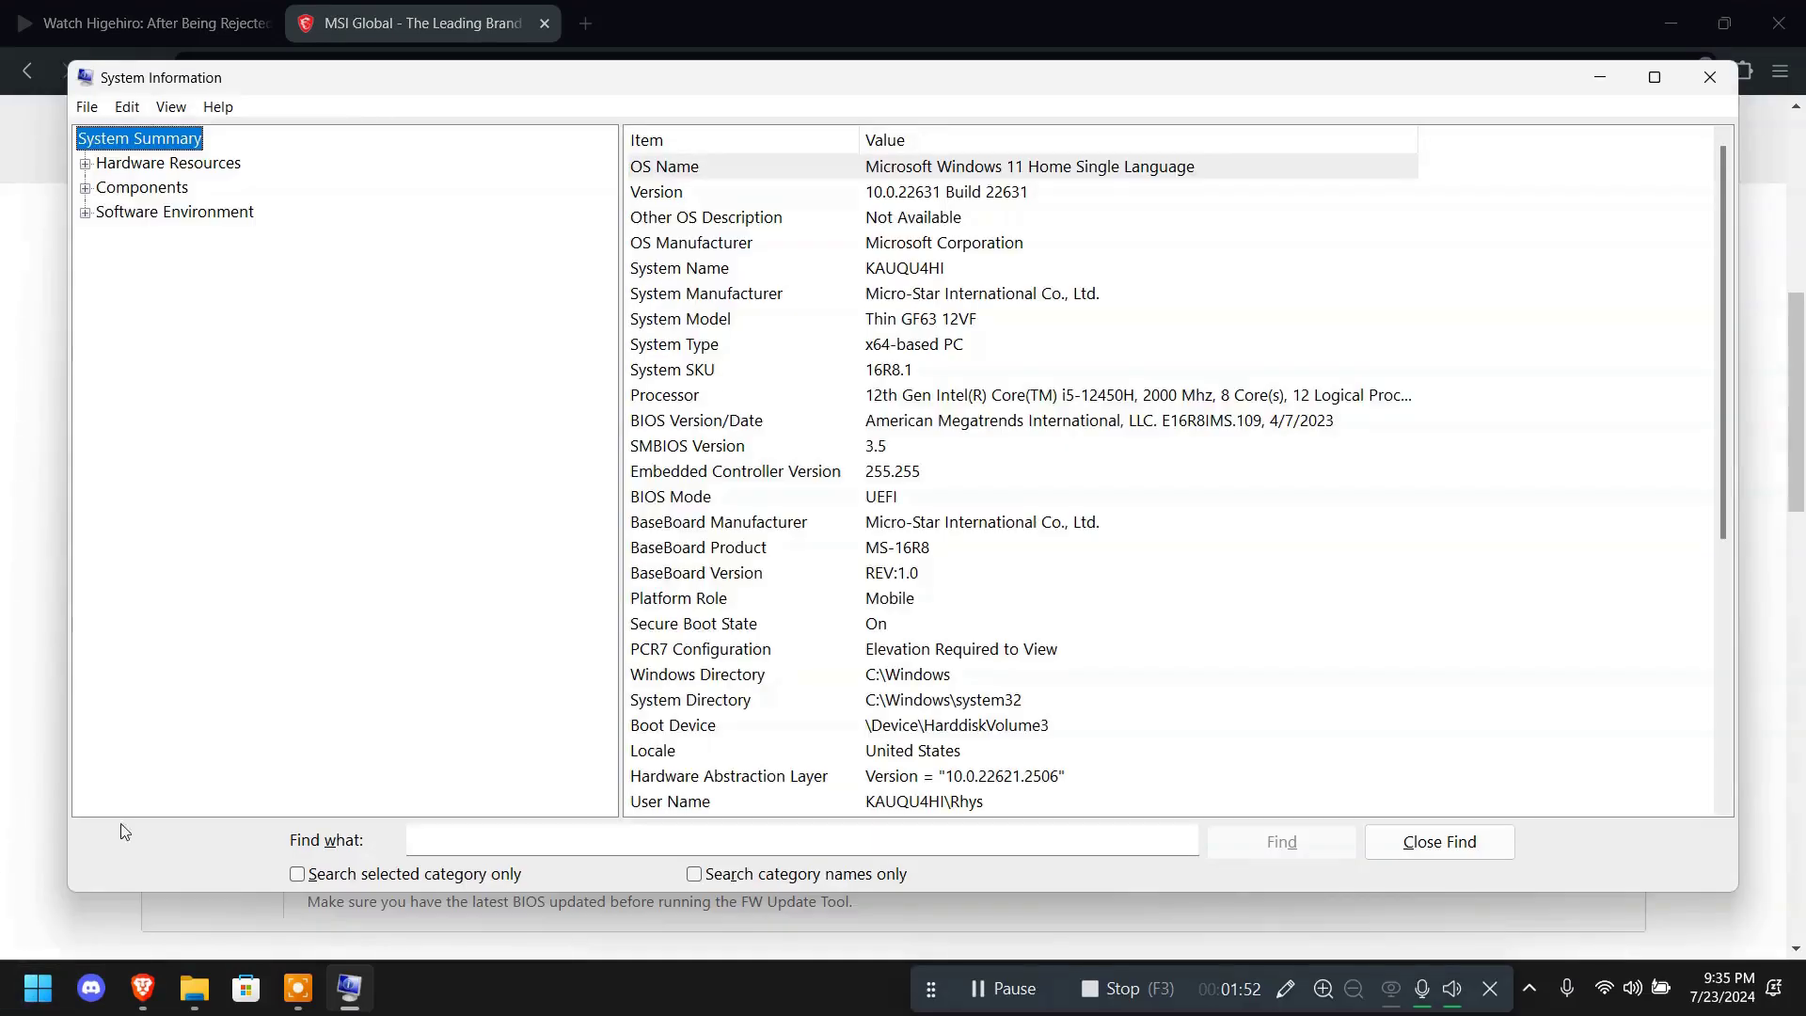
{"action": "left_click_drag", "start_coordinate": [682, 78], "coordinate": [1234, 160]}
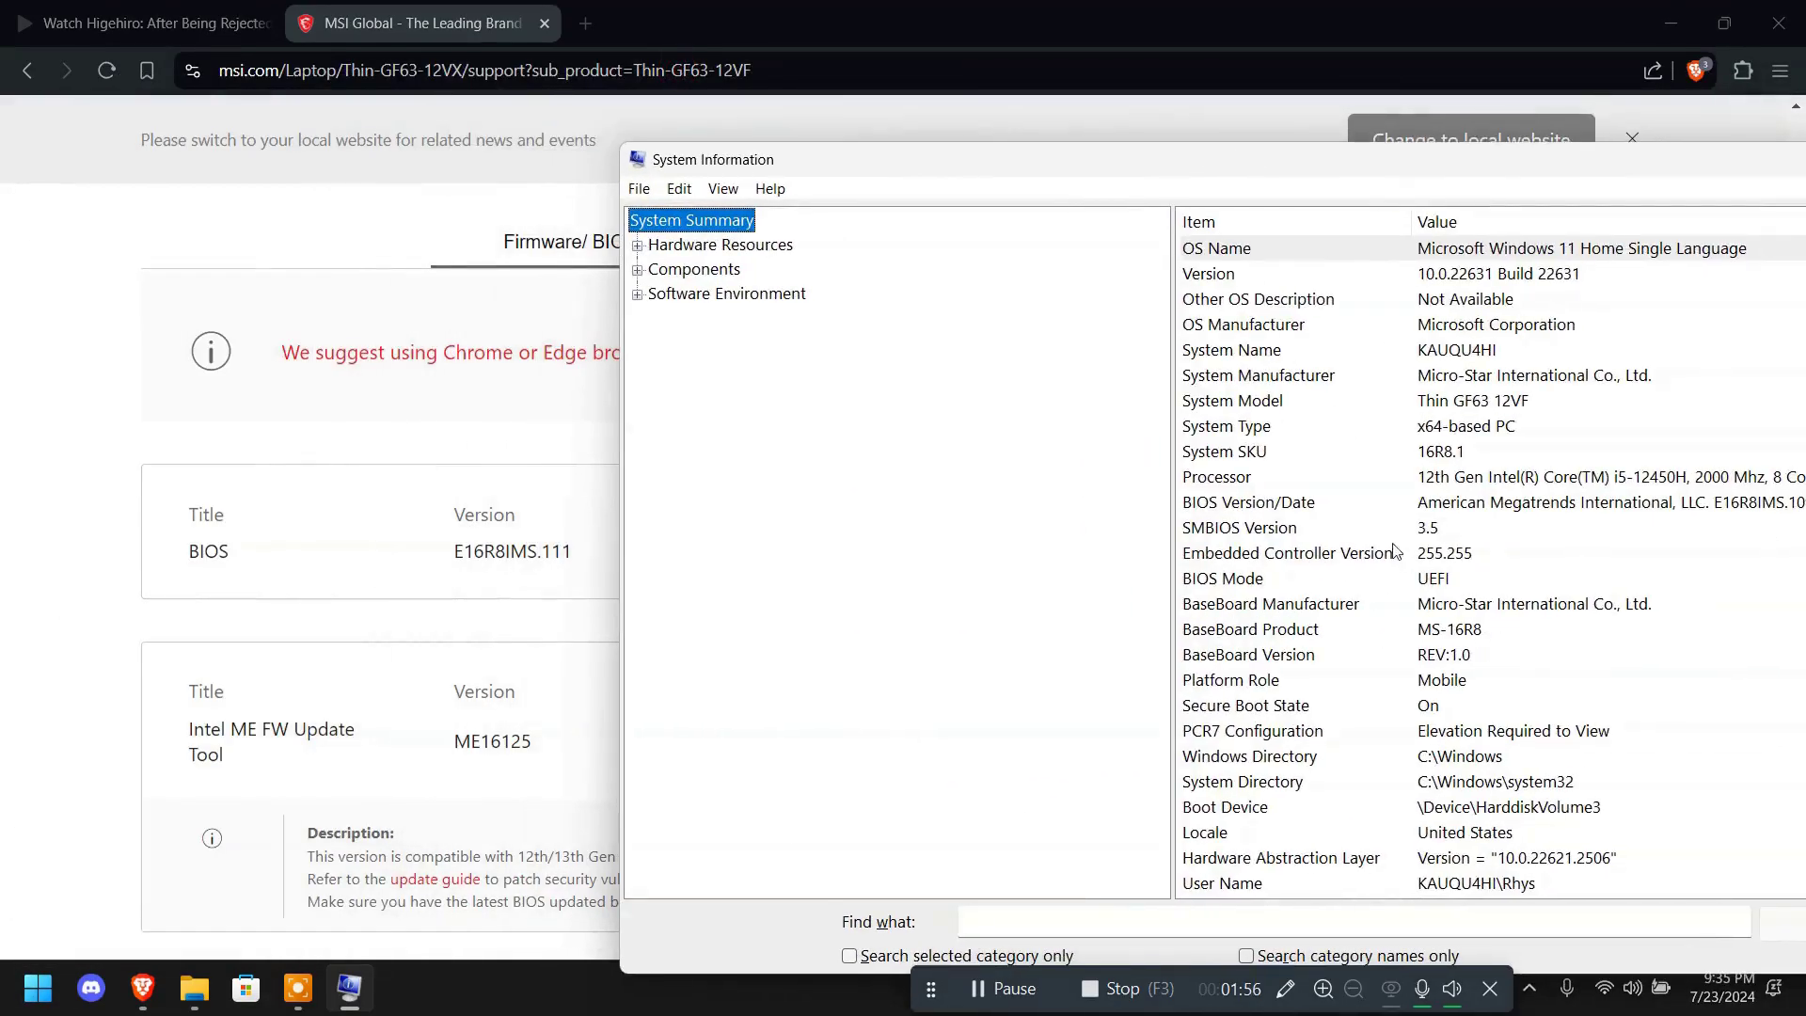
{"action": "mouse_move", "coordinate": [1234, 162]}
{"action": "left_mouse_down"}
{"action": "mouse_move", "coordinate": [1331, 206]}
{"action": "mouse_move", "coordinate": [1232, 157]}
{"action": "left_mouse_up"}
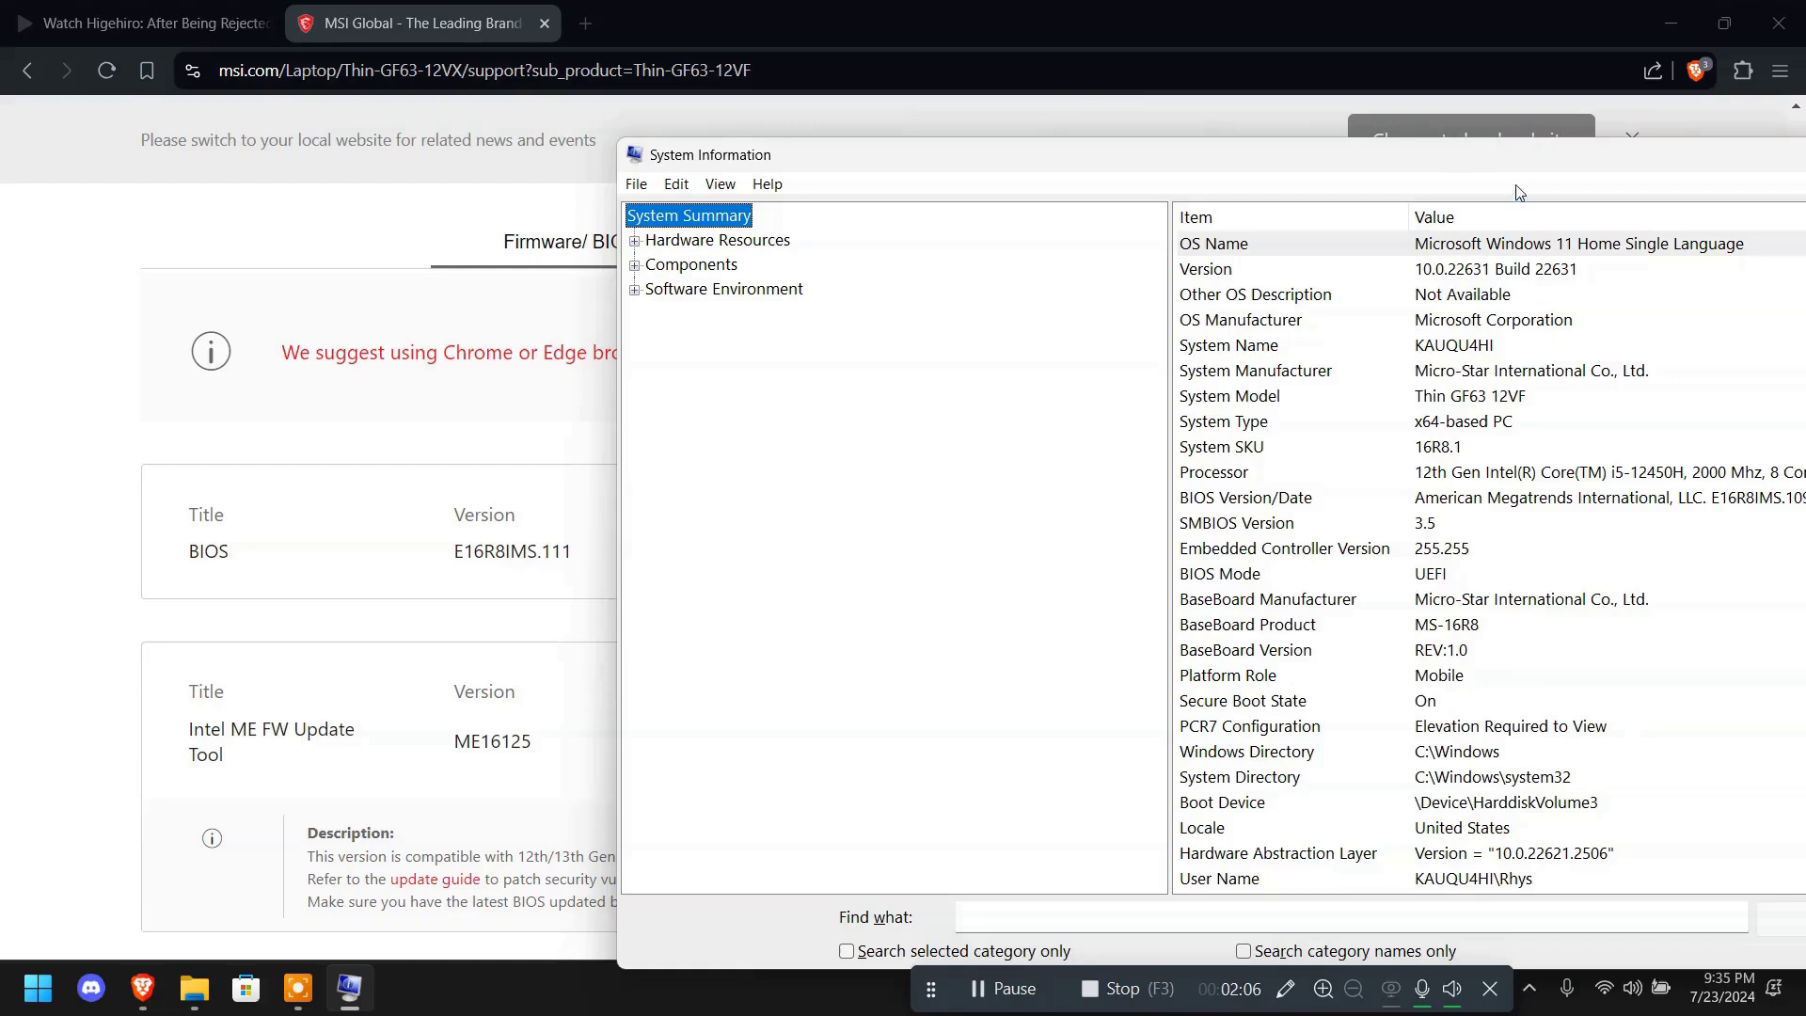
{"action": "left_click_drag", "start_coordinate": [1447, 157], "coordinate": [1183, 135]}
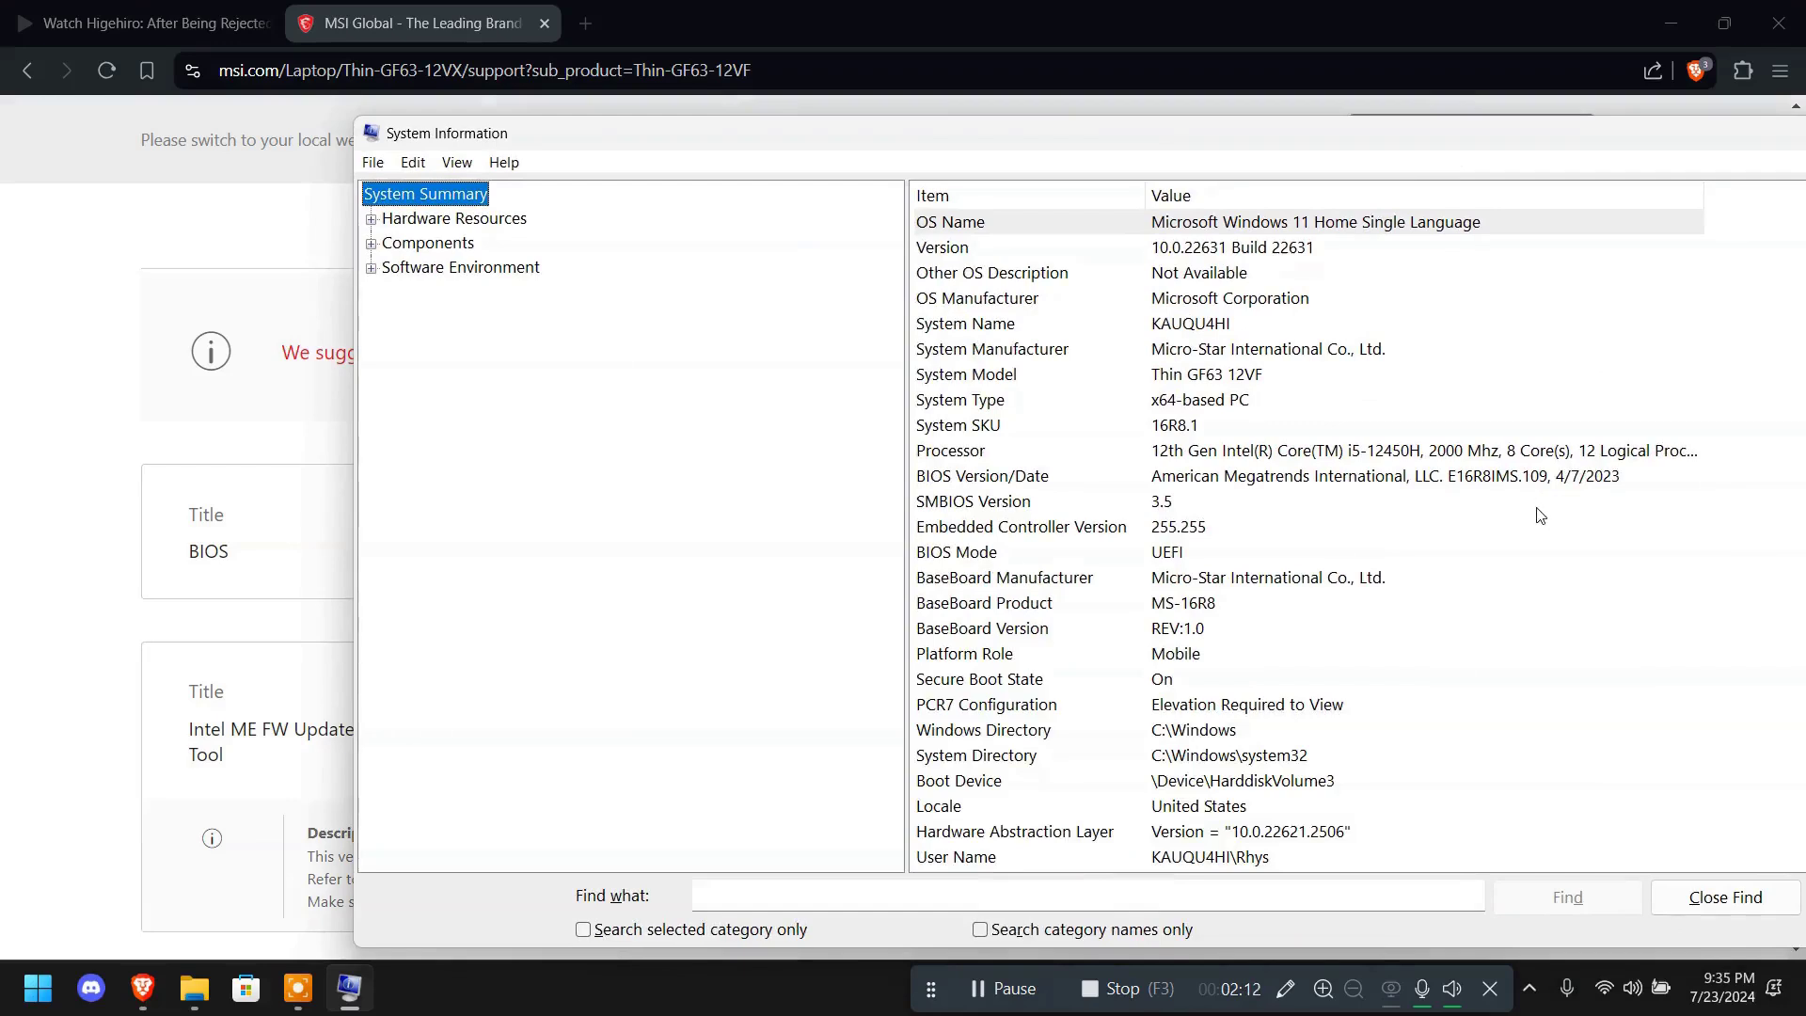
{"action": "left_click_drag", "start_coordinate": [1357, 127], "coordinate": [1085, 135]}
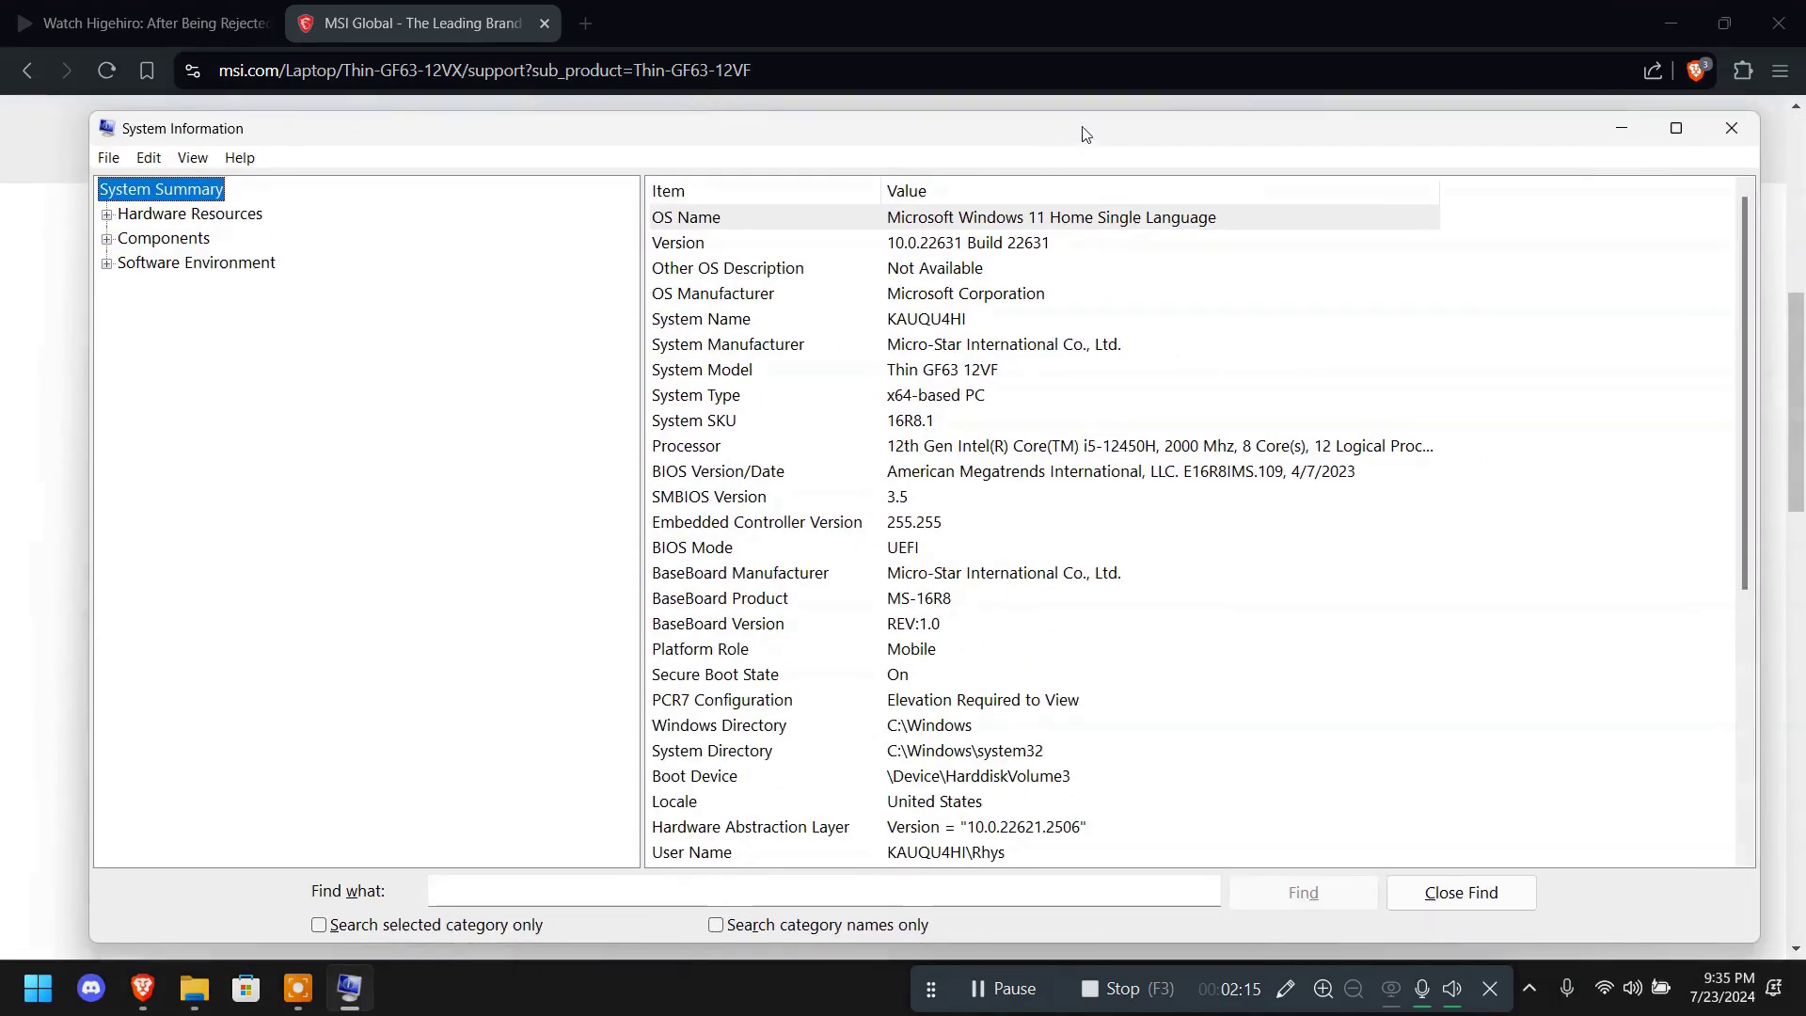
{"action": "left_click", "coordinate": [1732, 129]}
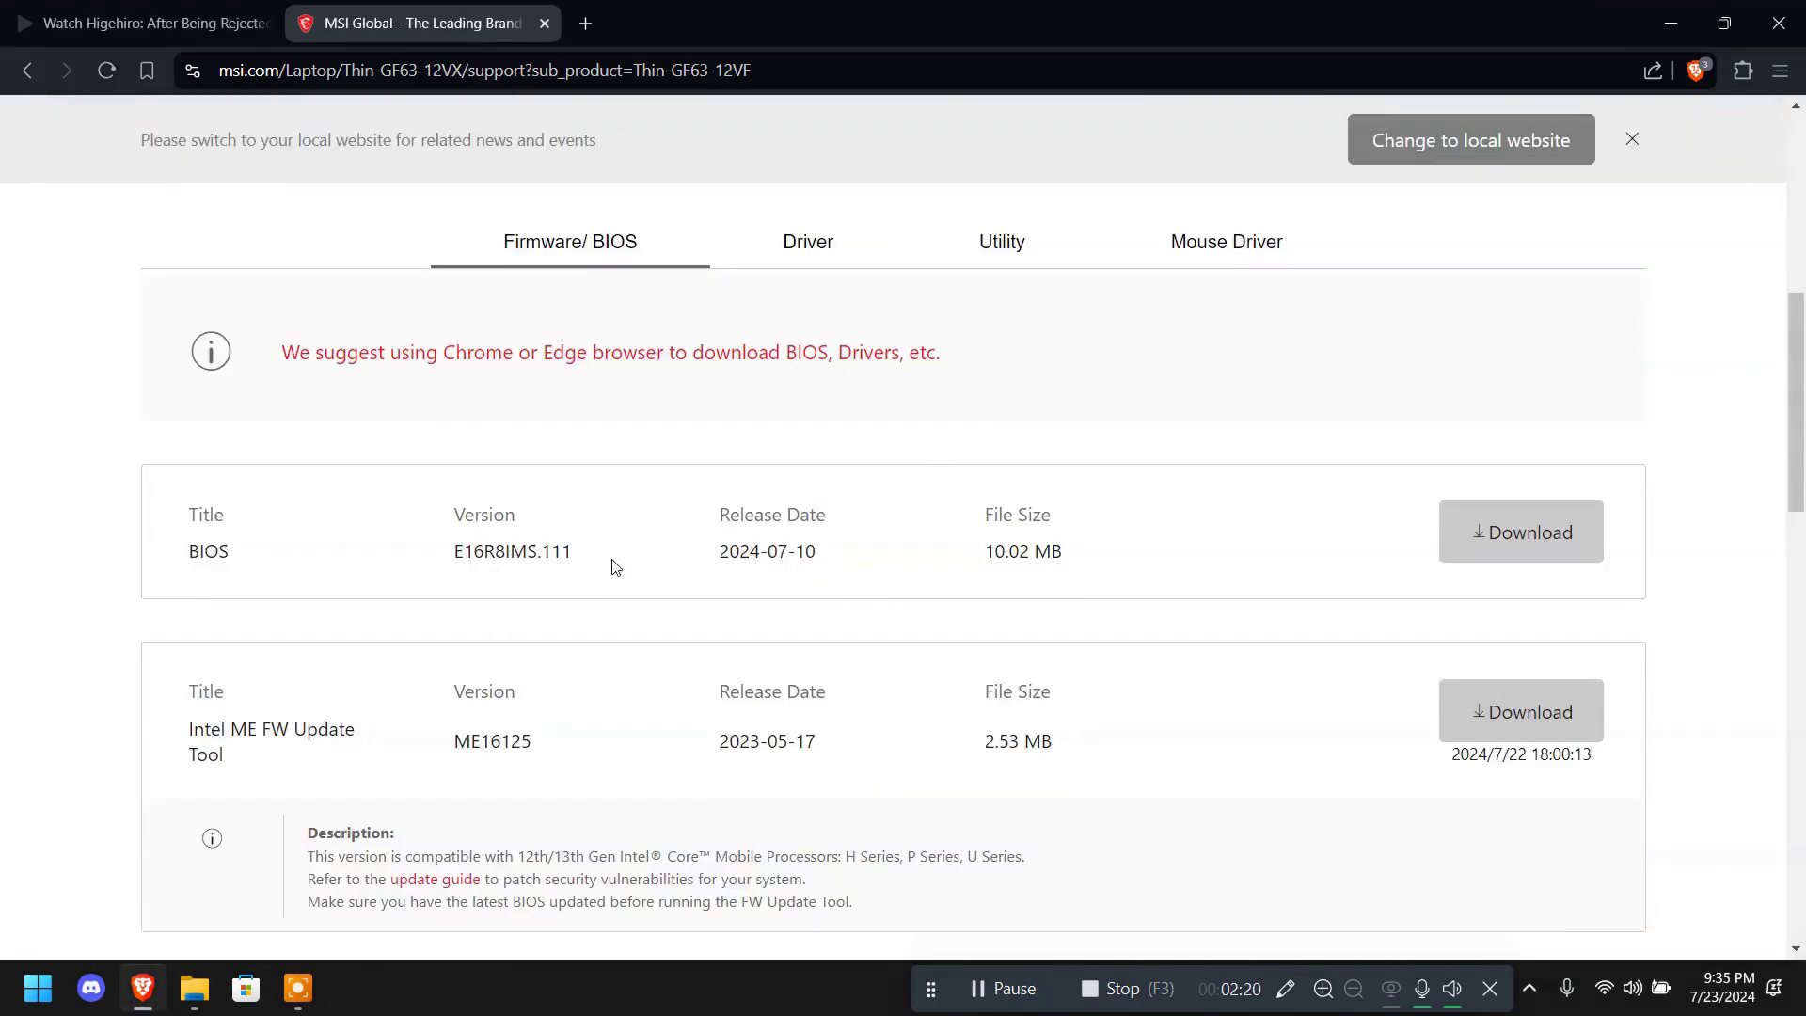
- Copy the download link address of BIOS E16R8IMS.111 from its Download button
{"action": "left_click_drag", "start_coordinate": [591, 555], "coordinate": [456, 585]}
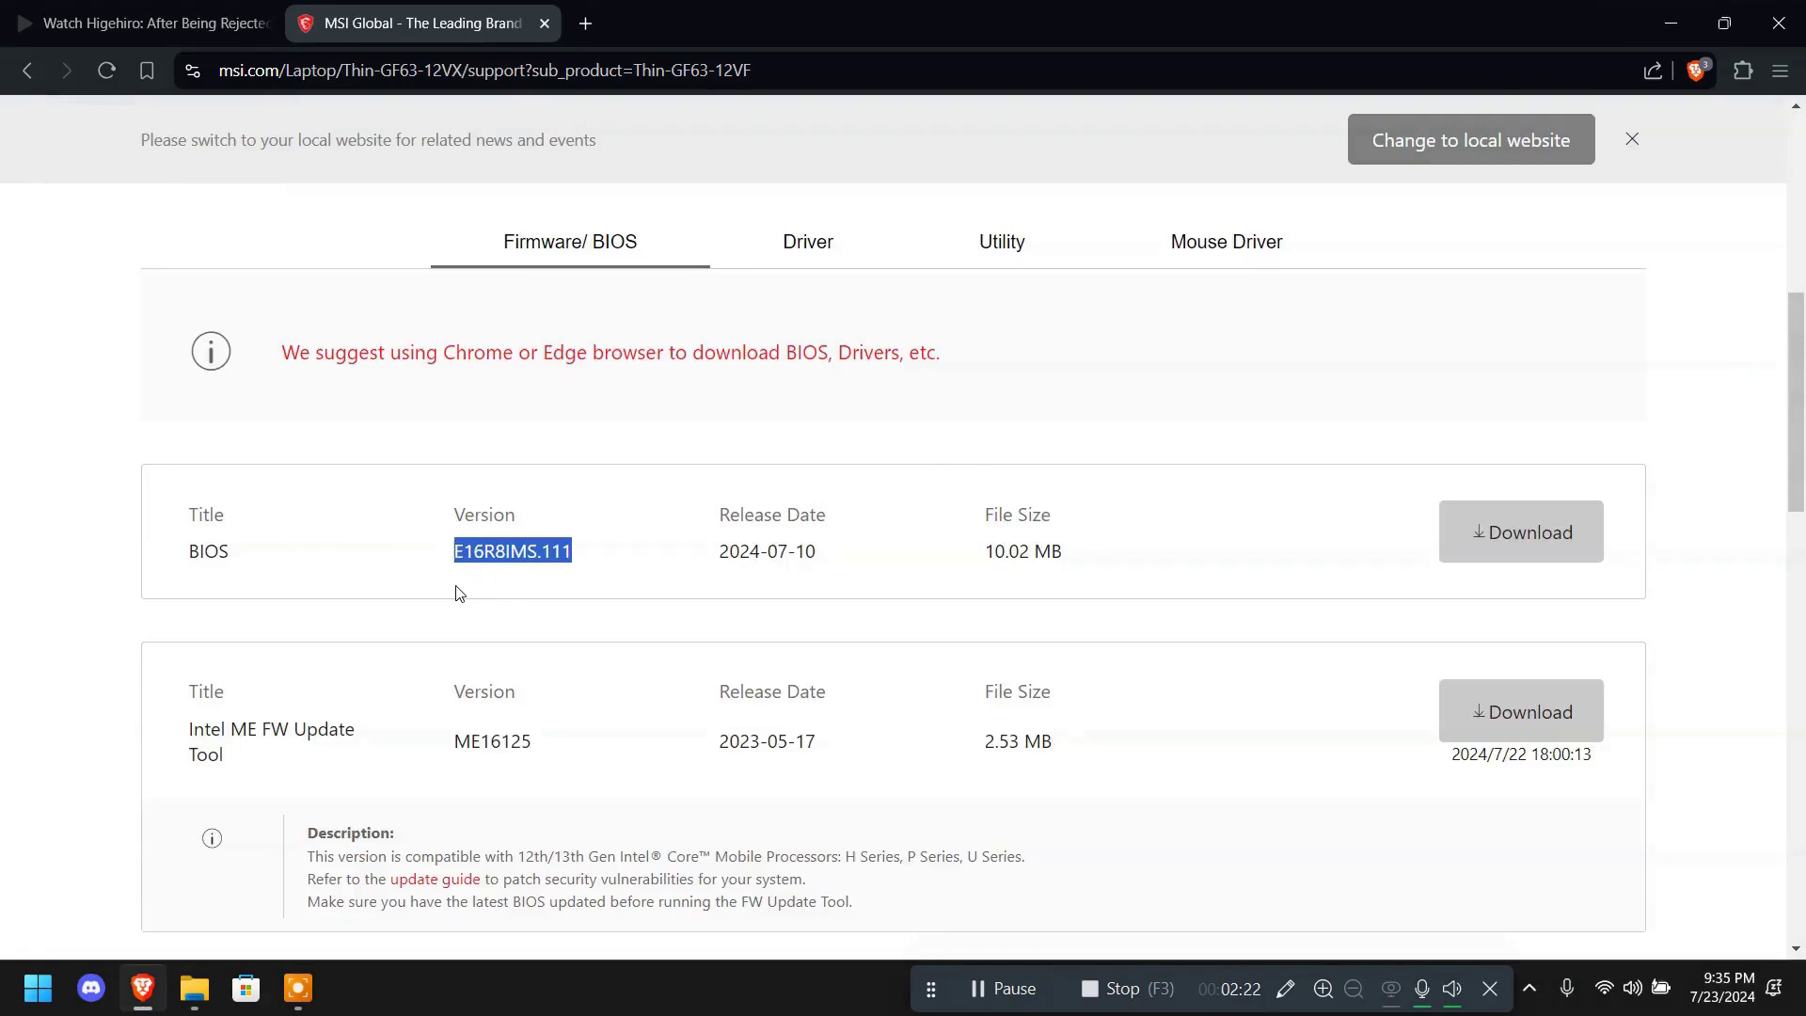
{"action": "left_click", "coordinate": [499, 577]}
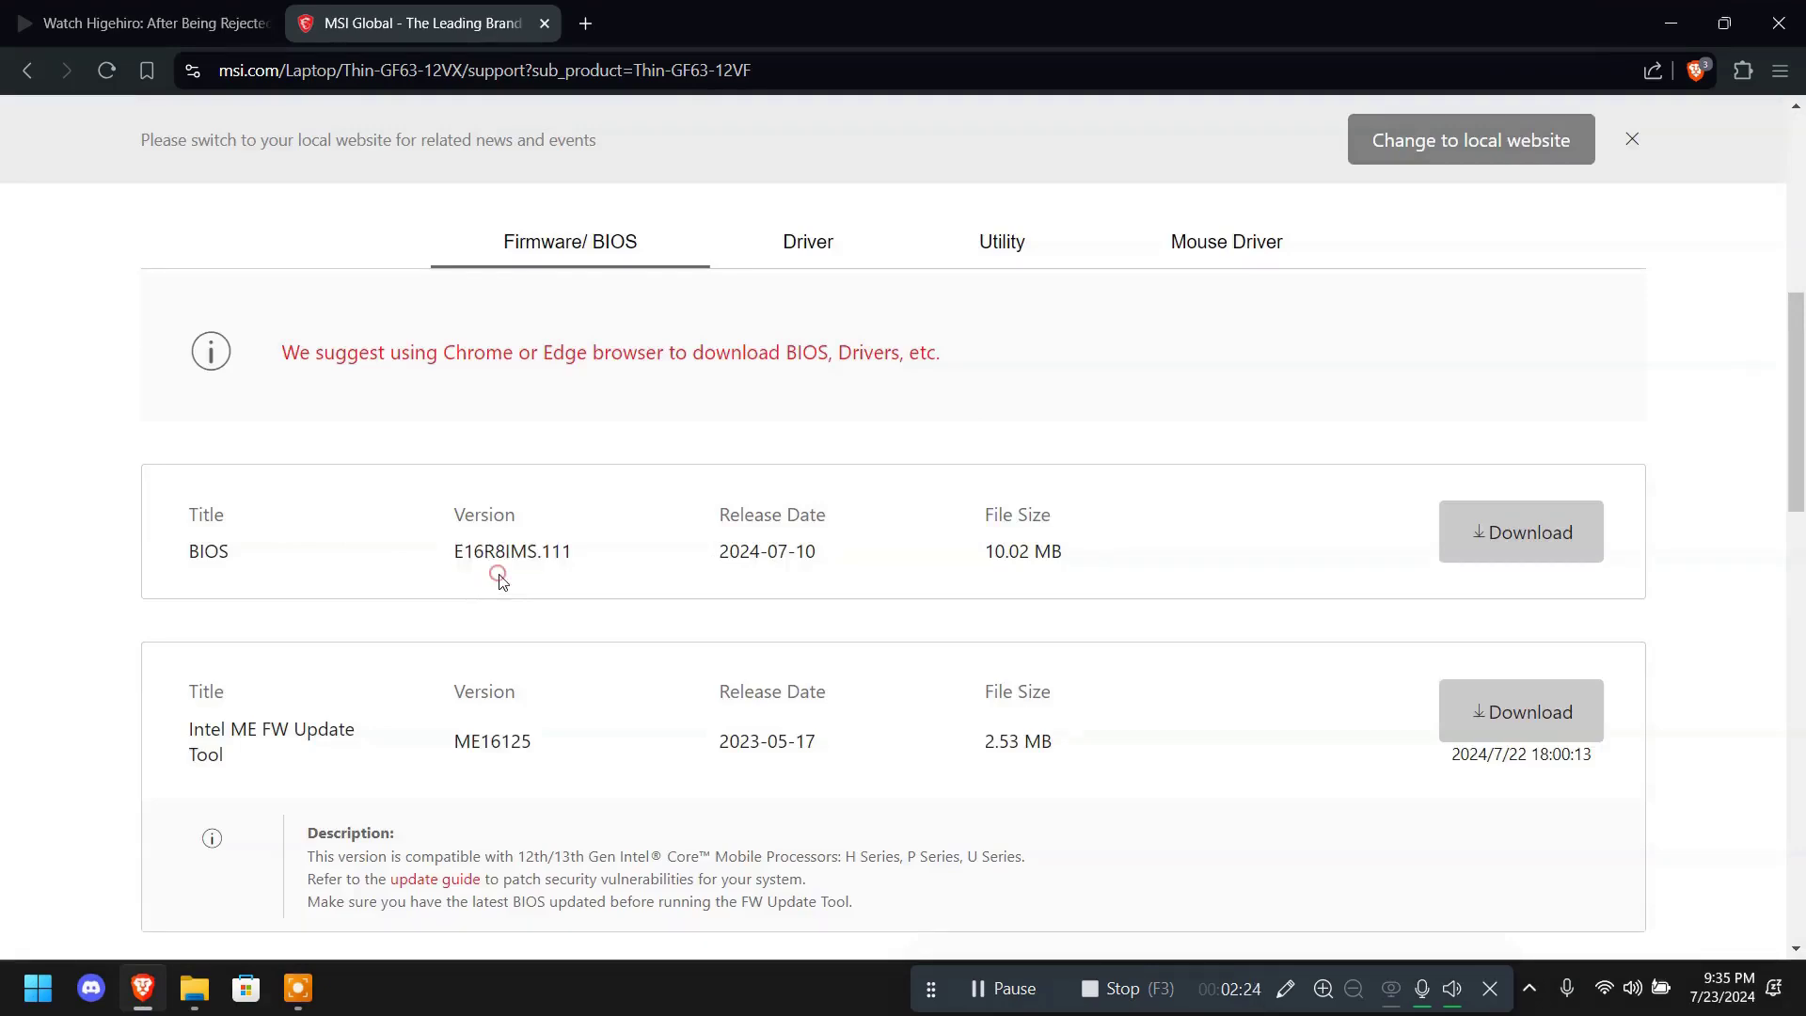
{"action": "right_click", "coordinate": [1495, 534]}
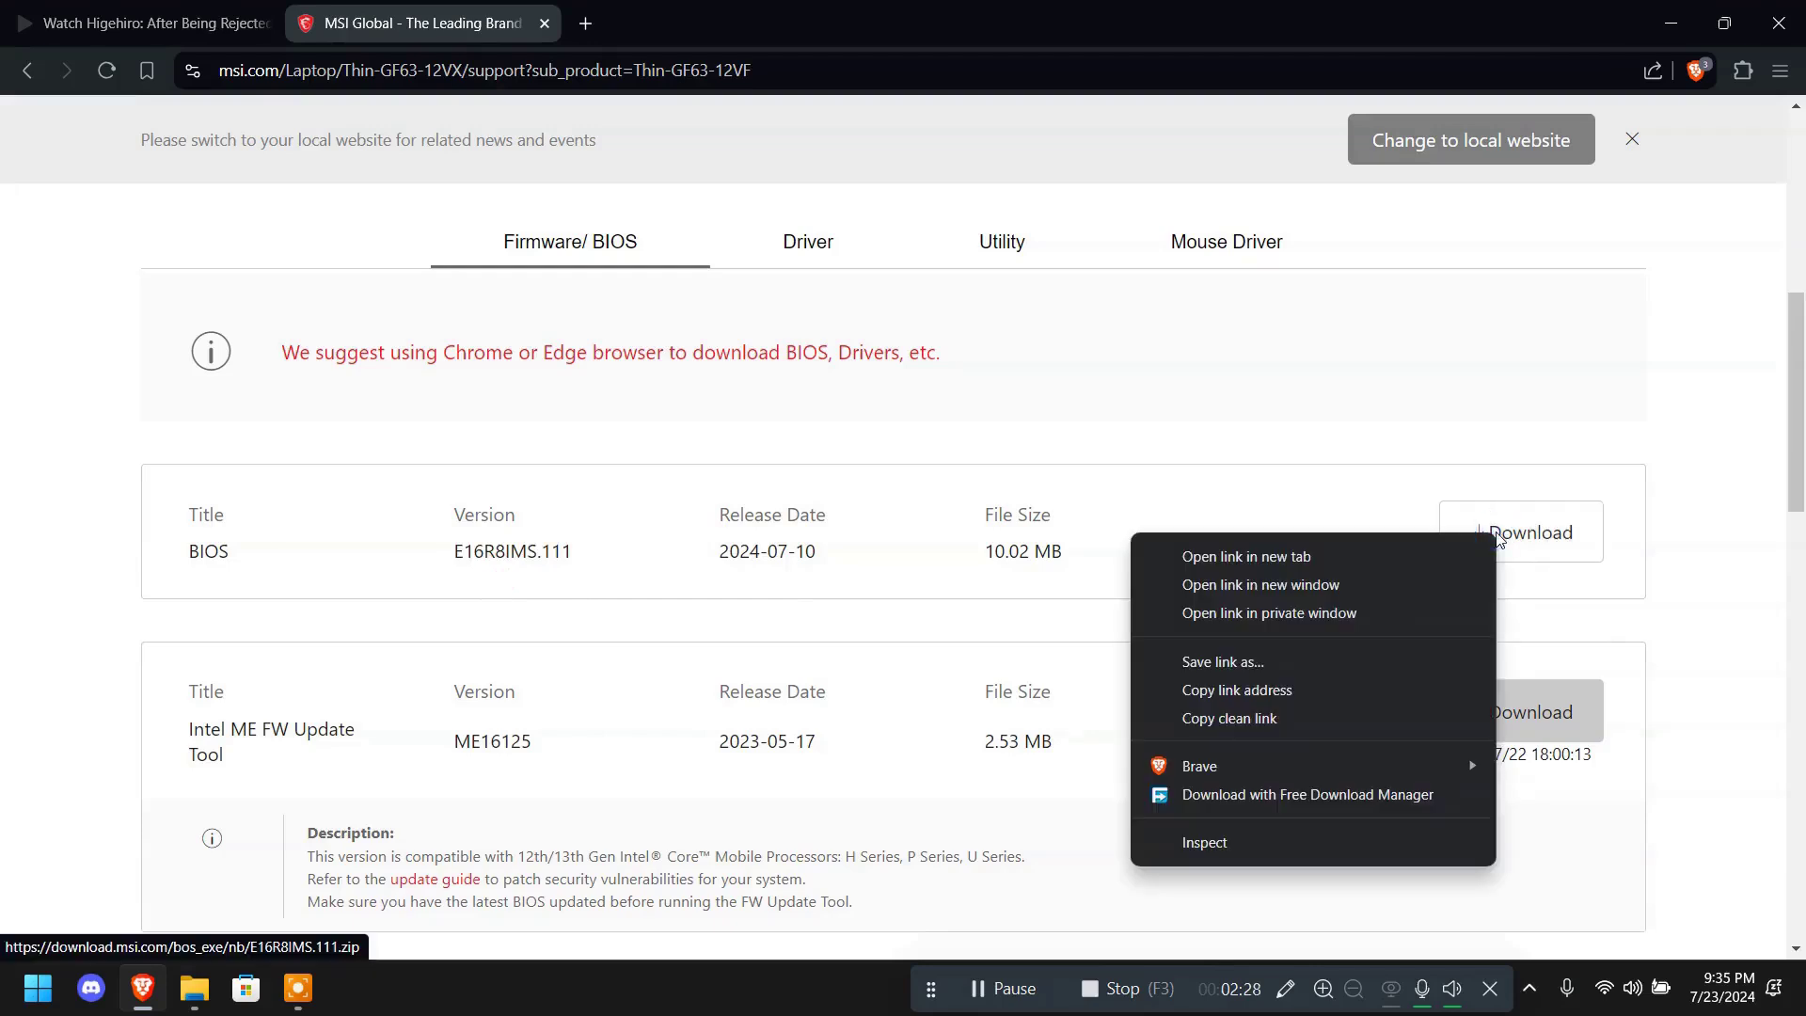
{"action": "left_click", "coordinate": [1304, 692]}
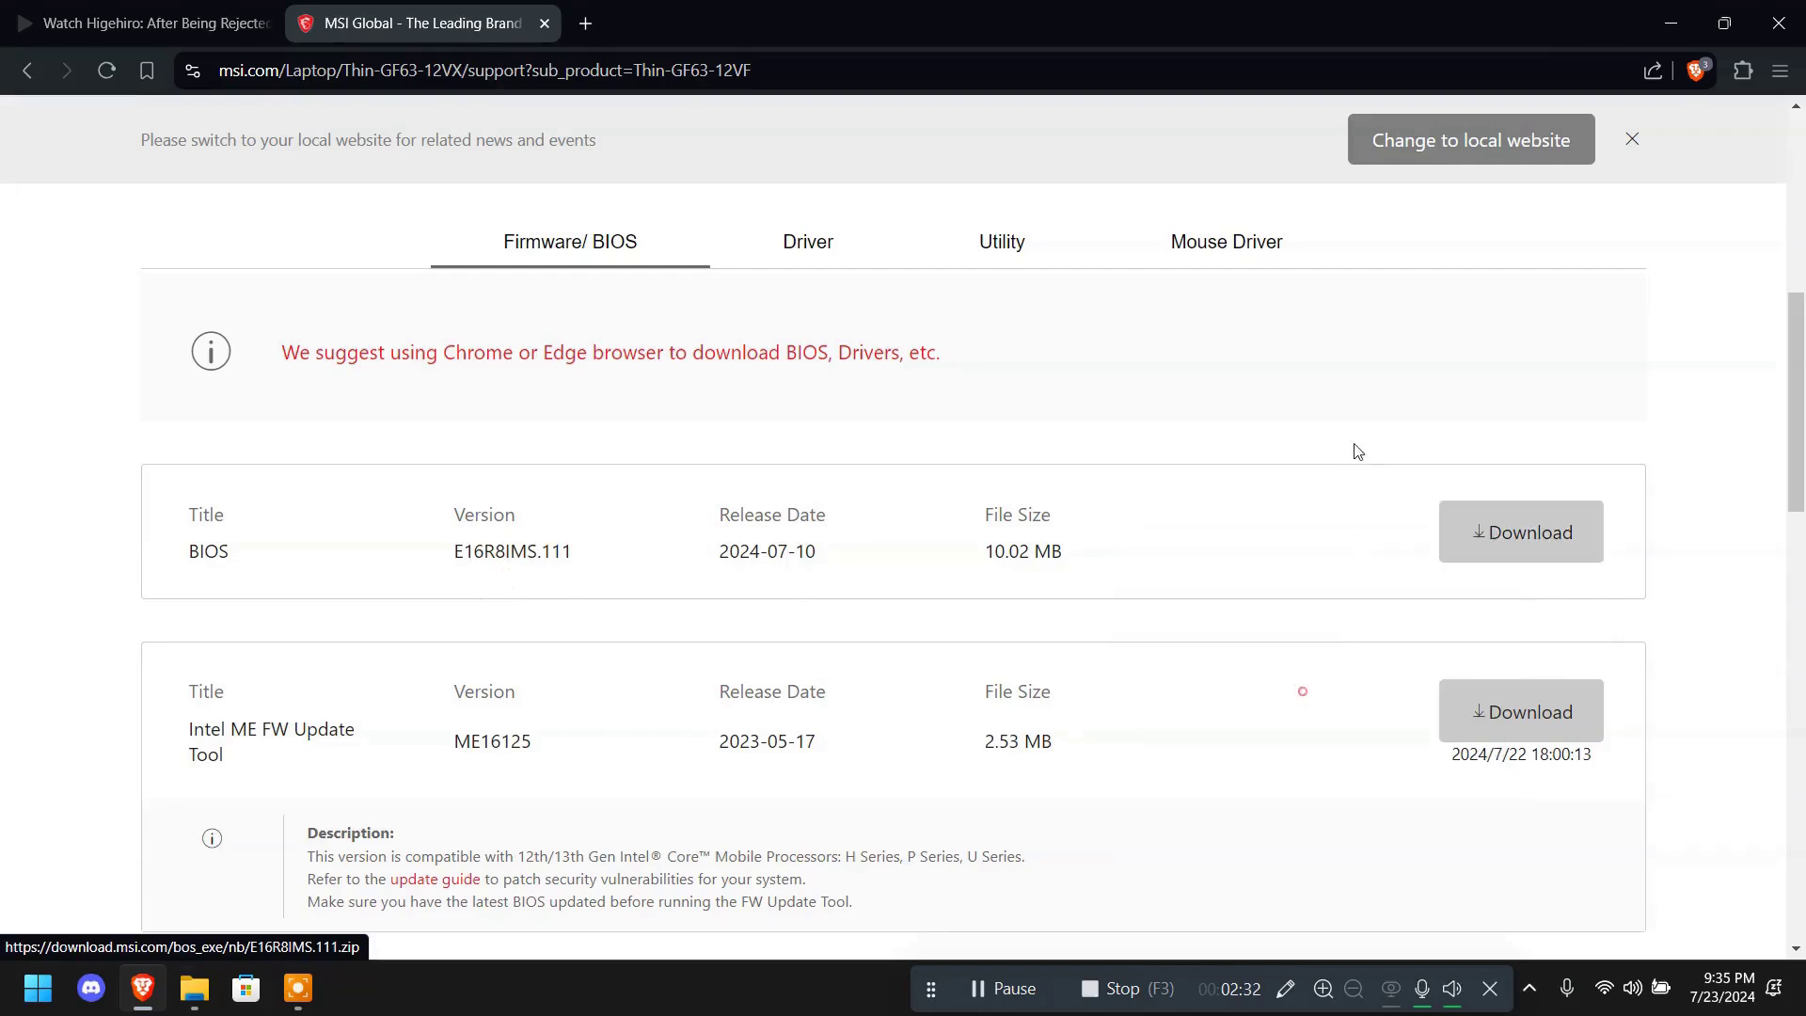
{"action": "left_click", "coordinate": [601, 24]}
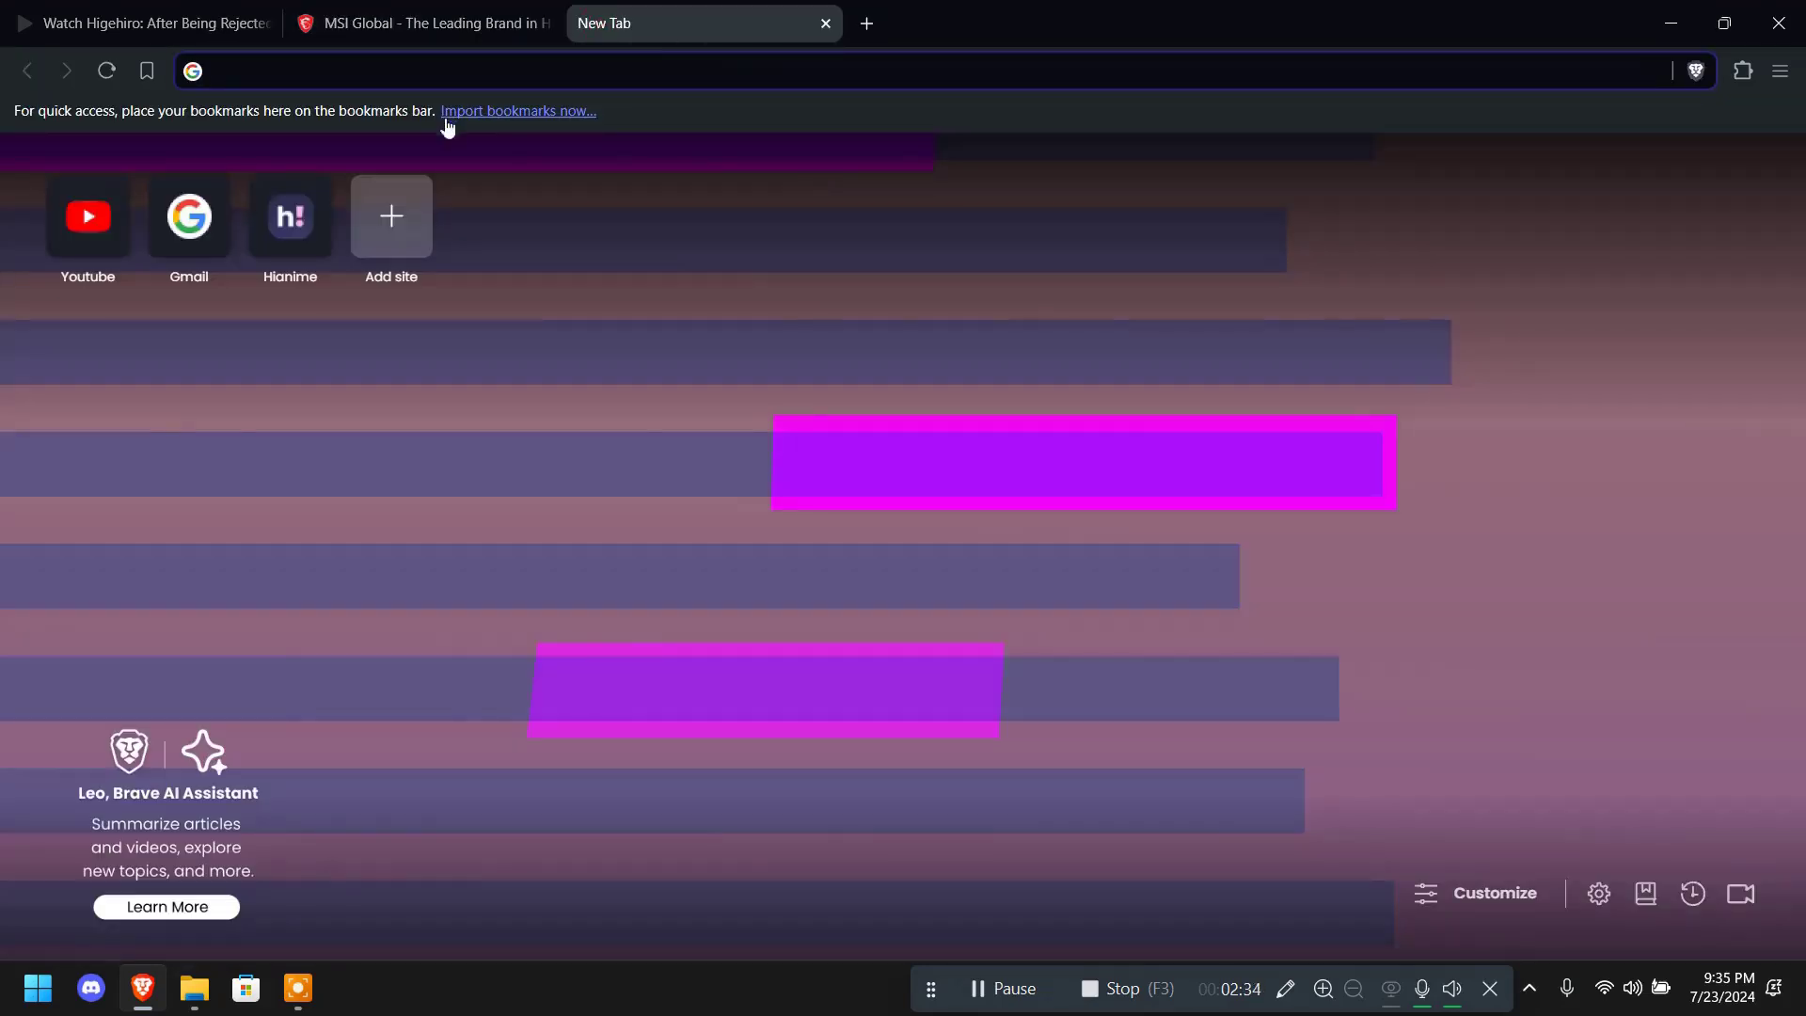
- In a new tab, paste the BIOS link, edit E16R8IMS.111 to E16R8IMS.110, and search Google for it
{"action": "left_click", "coordinate": [444, 73]}
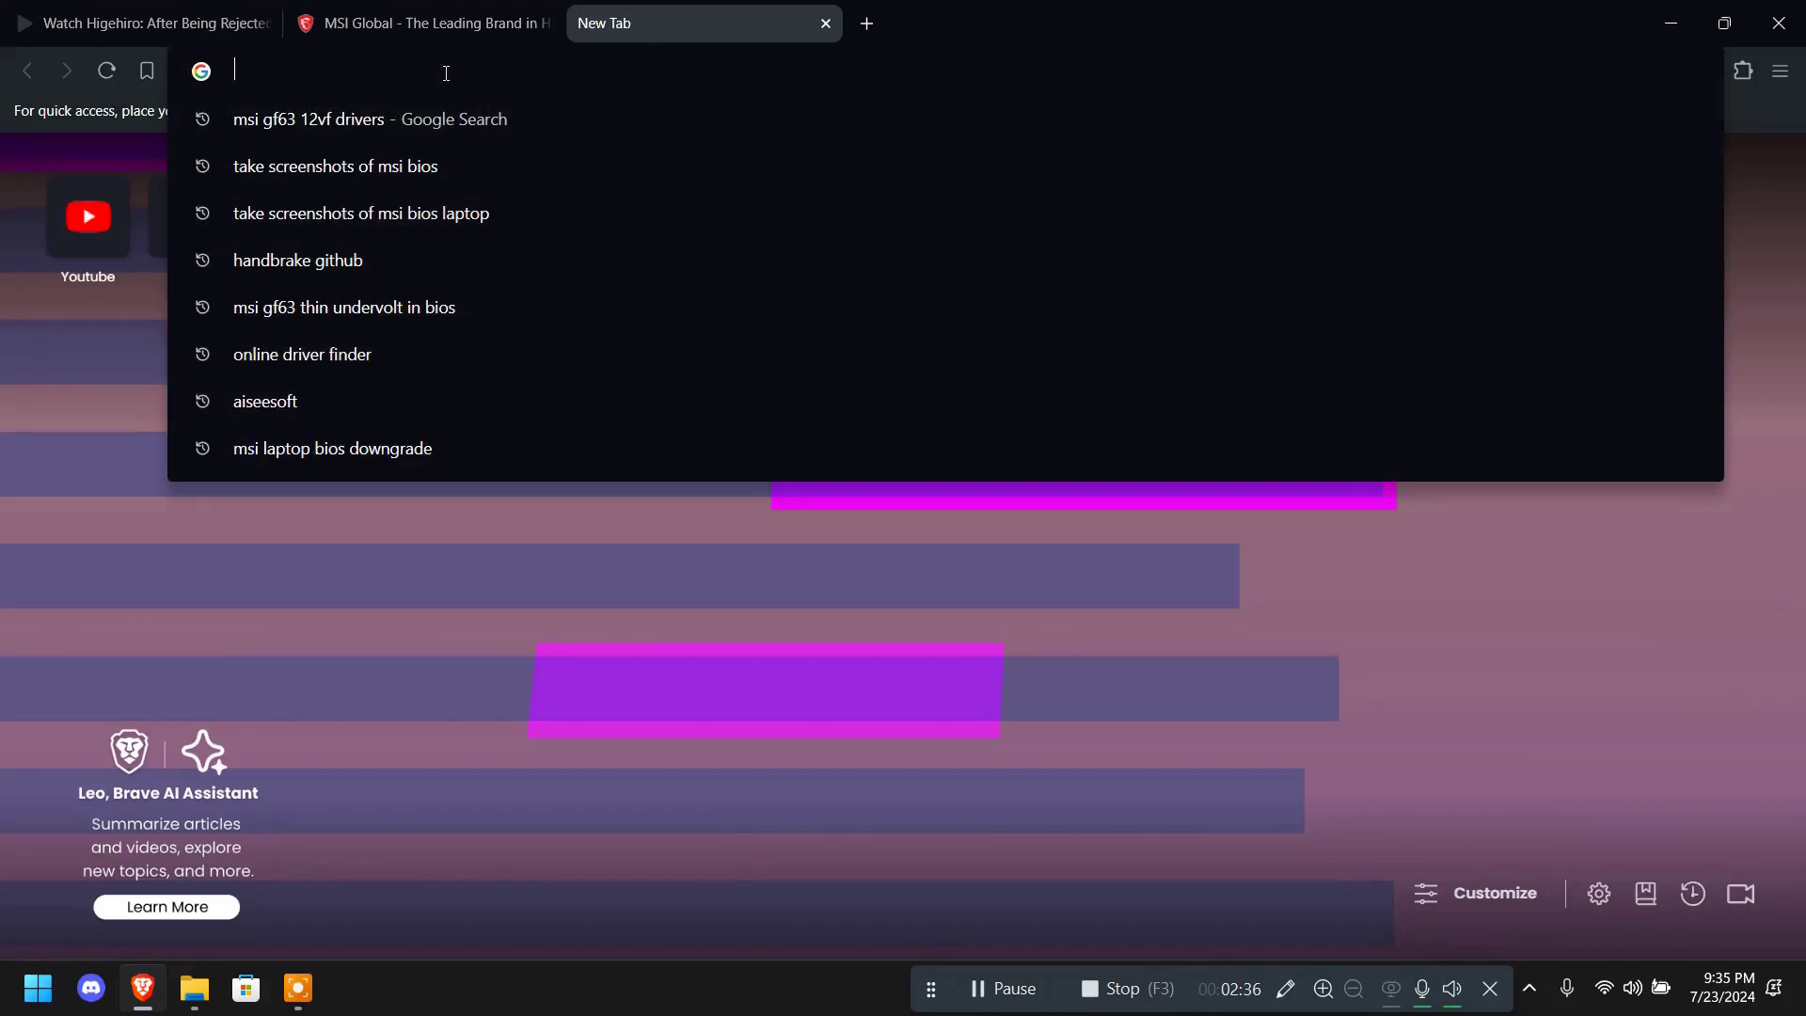
{"action": "key", "text": "ctrl+v"}
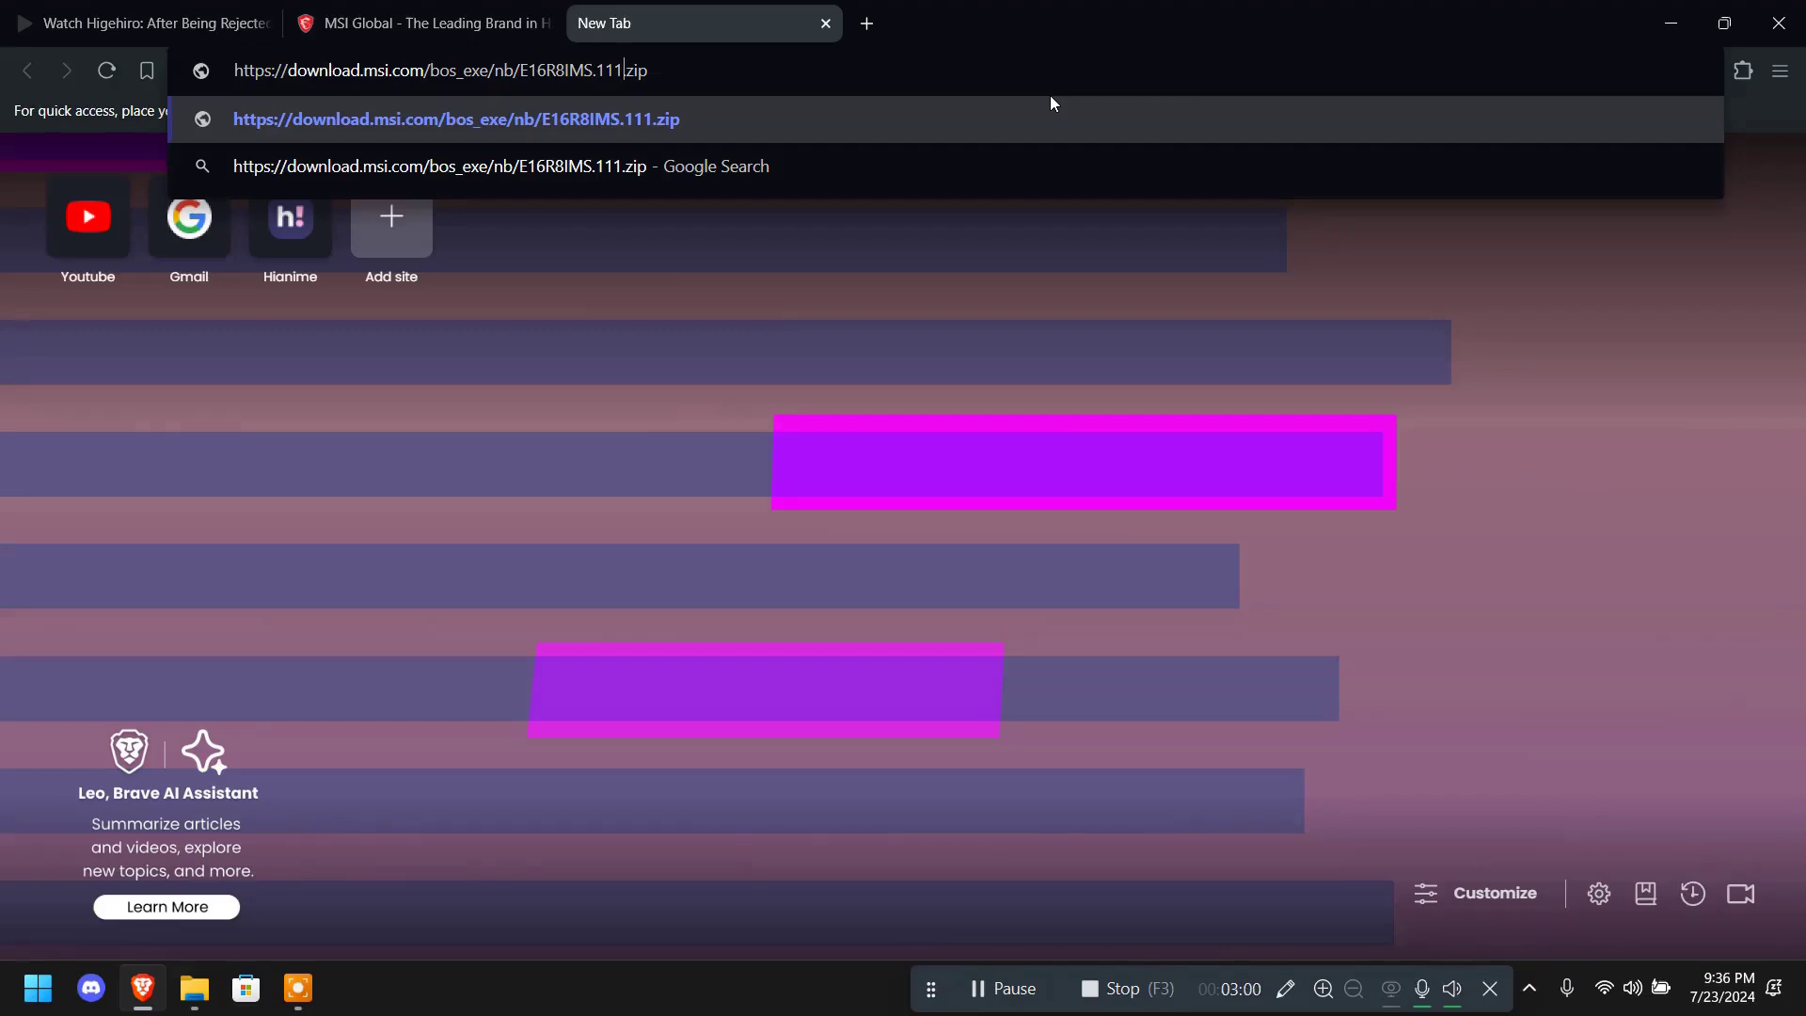
{"action": "key", "text": "BackSpace"}
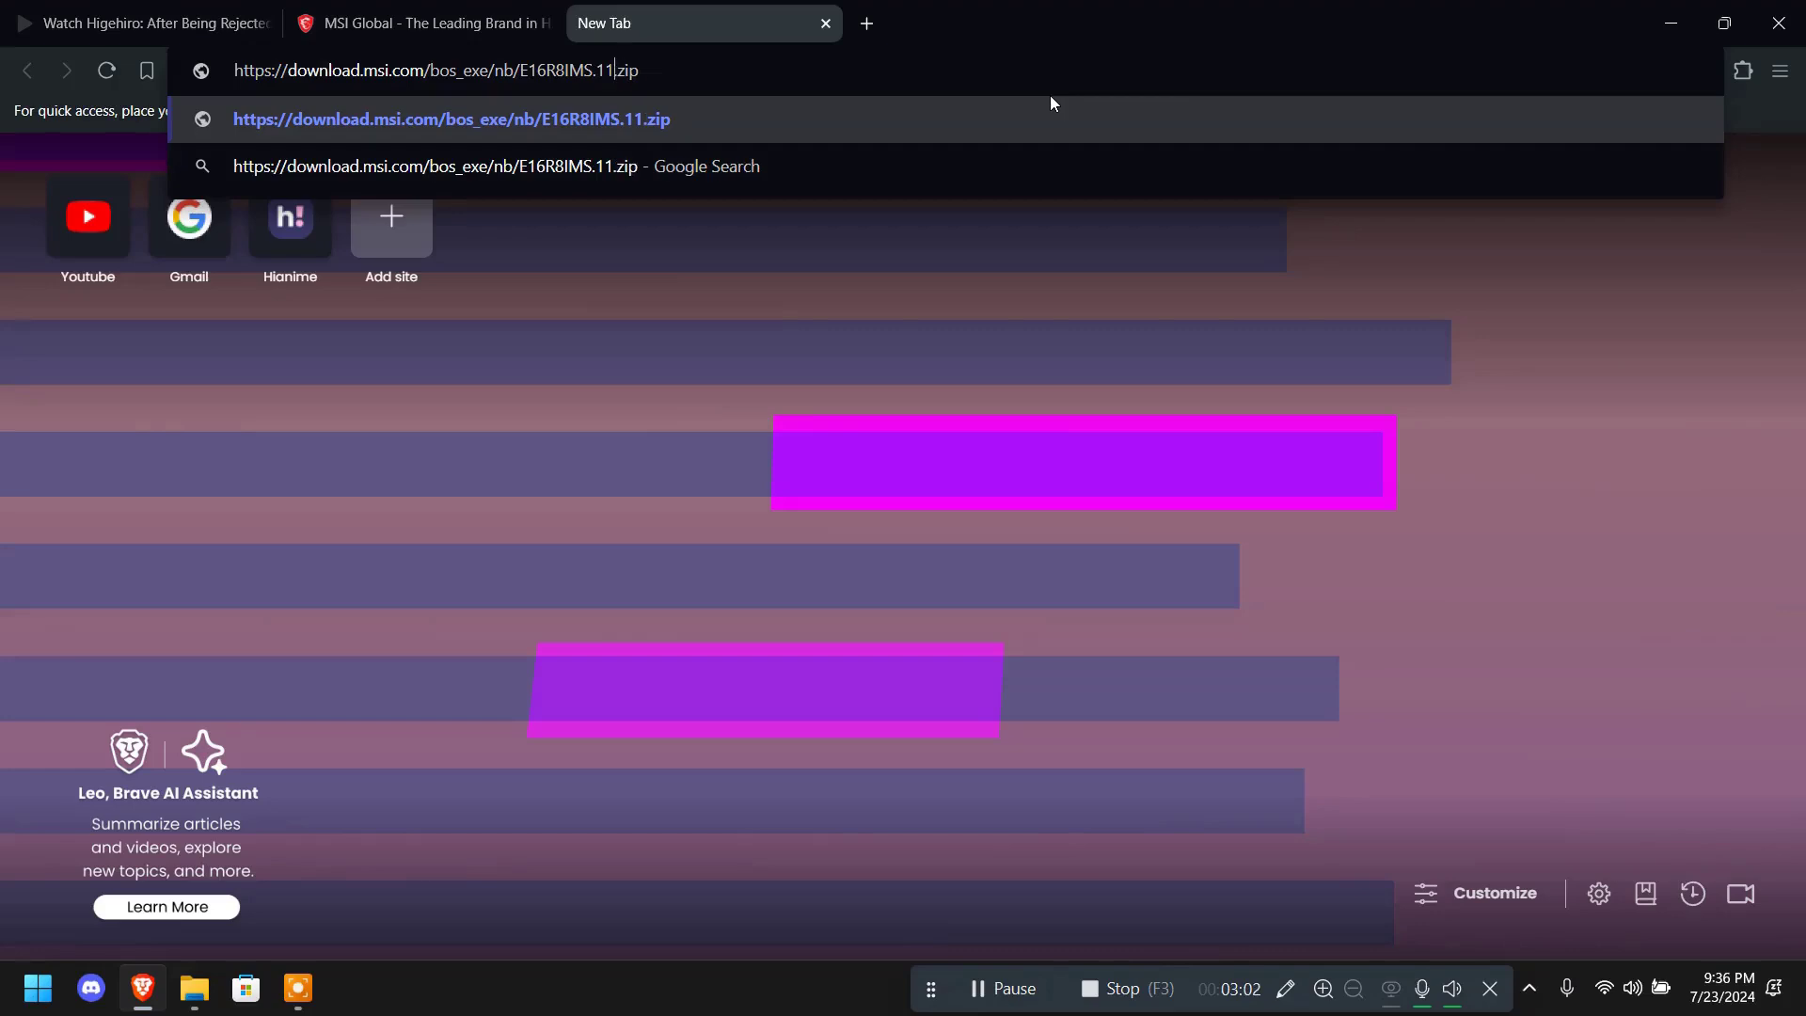
{"action": "type", "text": "0"}
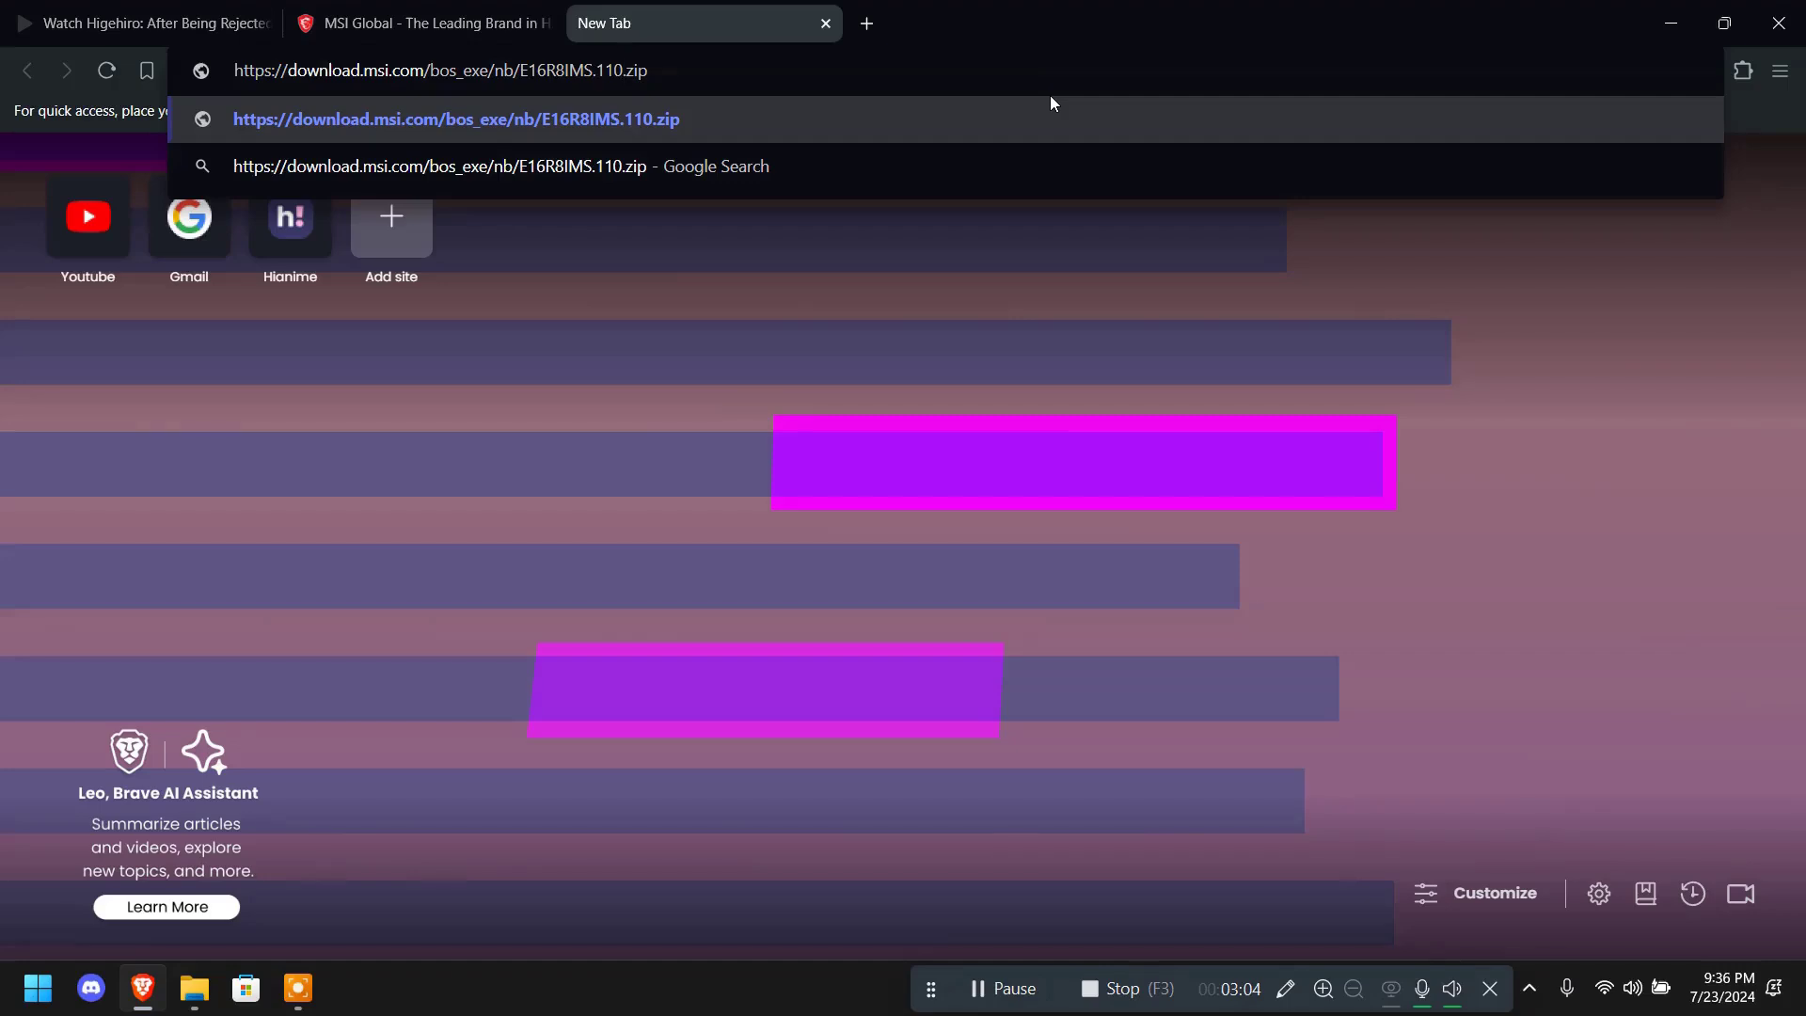
{"action": "key", "text": "Down"}
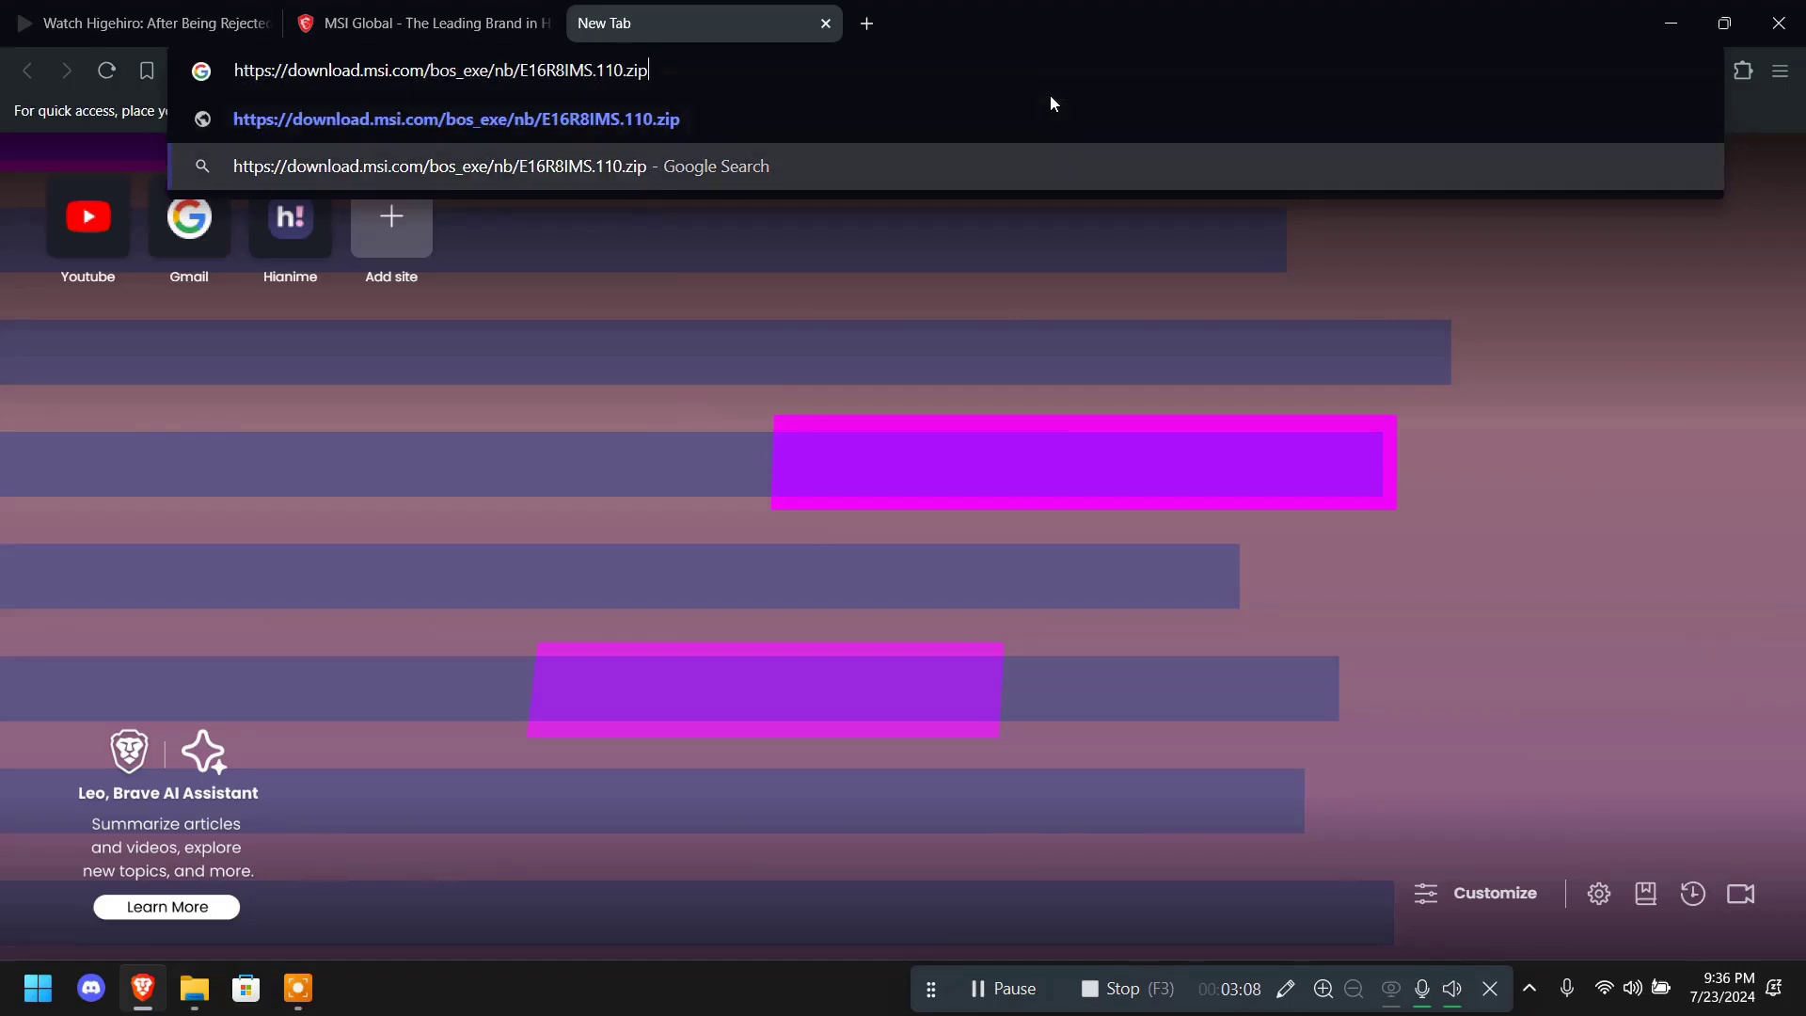
{"action": "key", "text": "Return"}
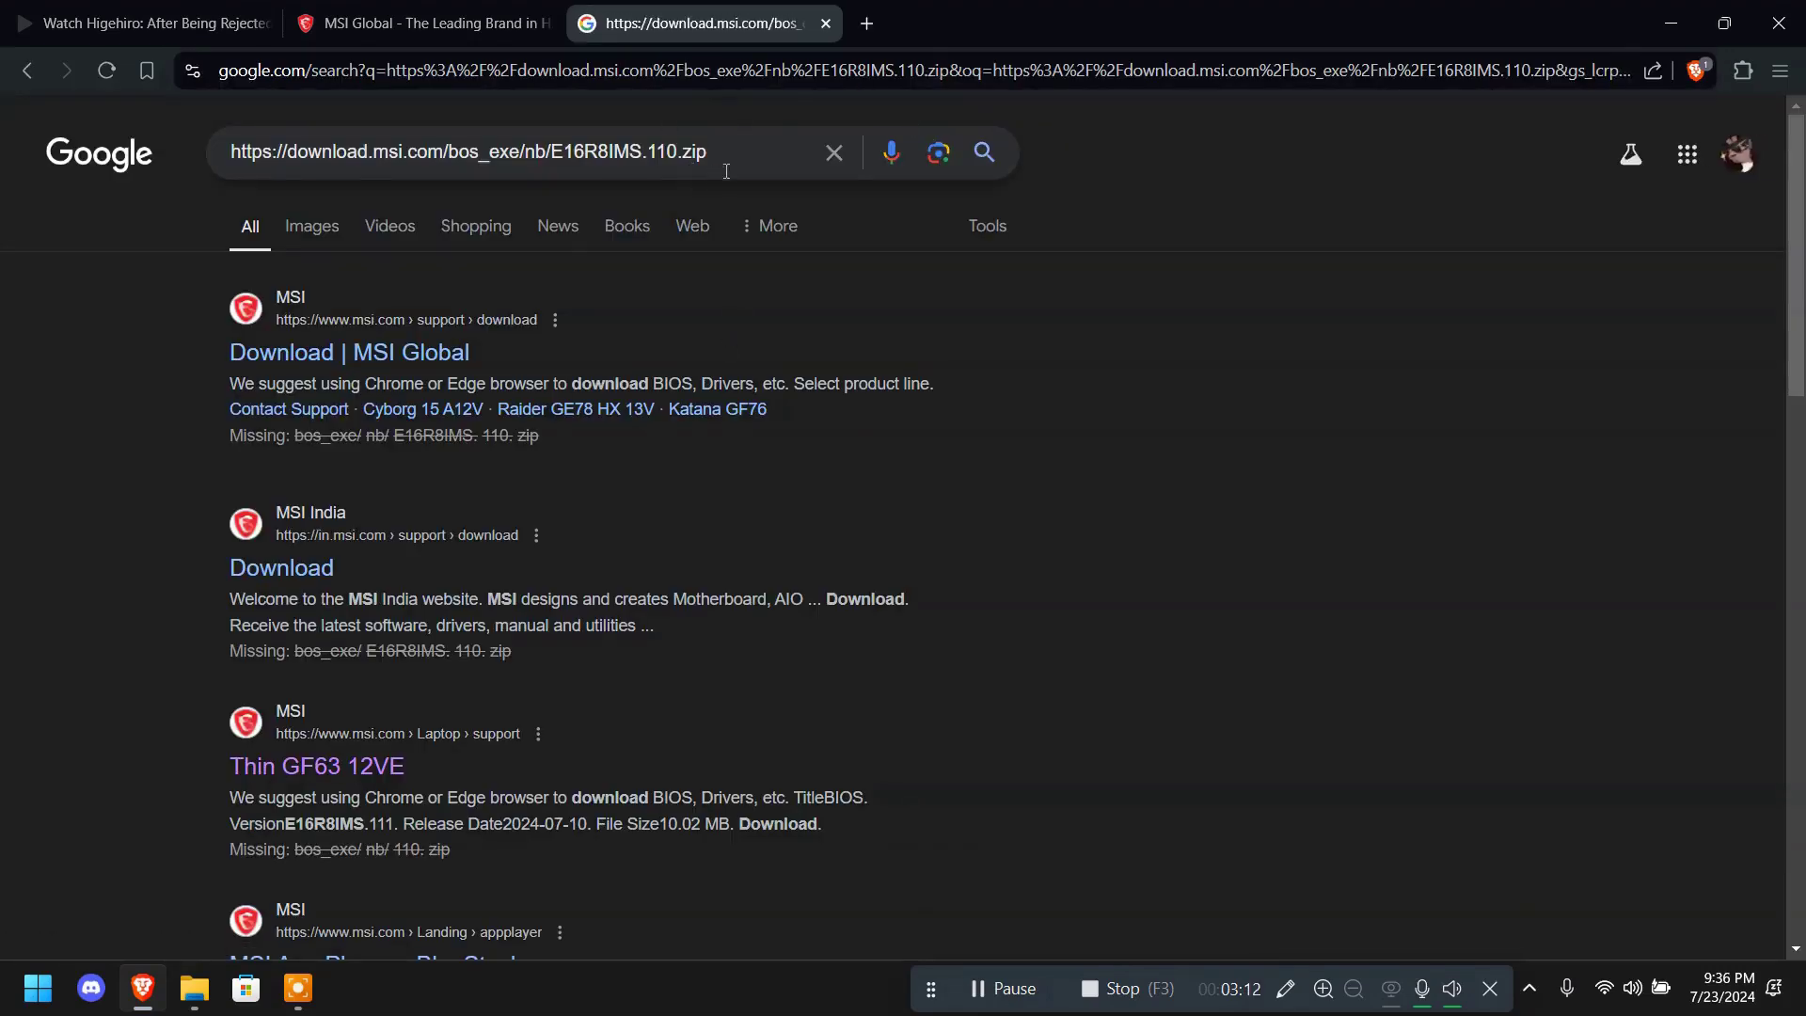
- Go back and copy the clean download link of the BIOS from the MSI support tab
{"action": "left_click", "coordinate": [23, 83]}
{"action": "left_click", "coordinate": [446, 37]}
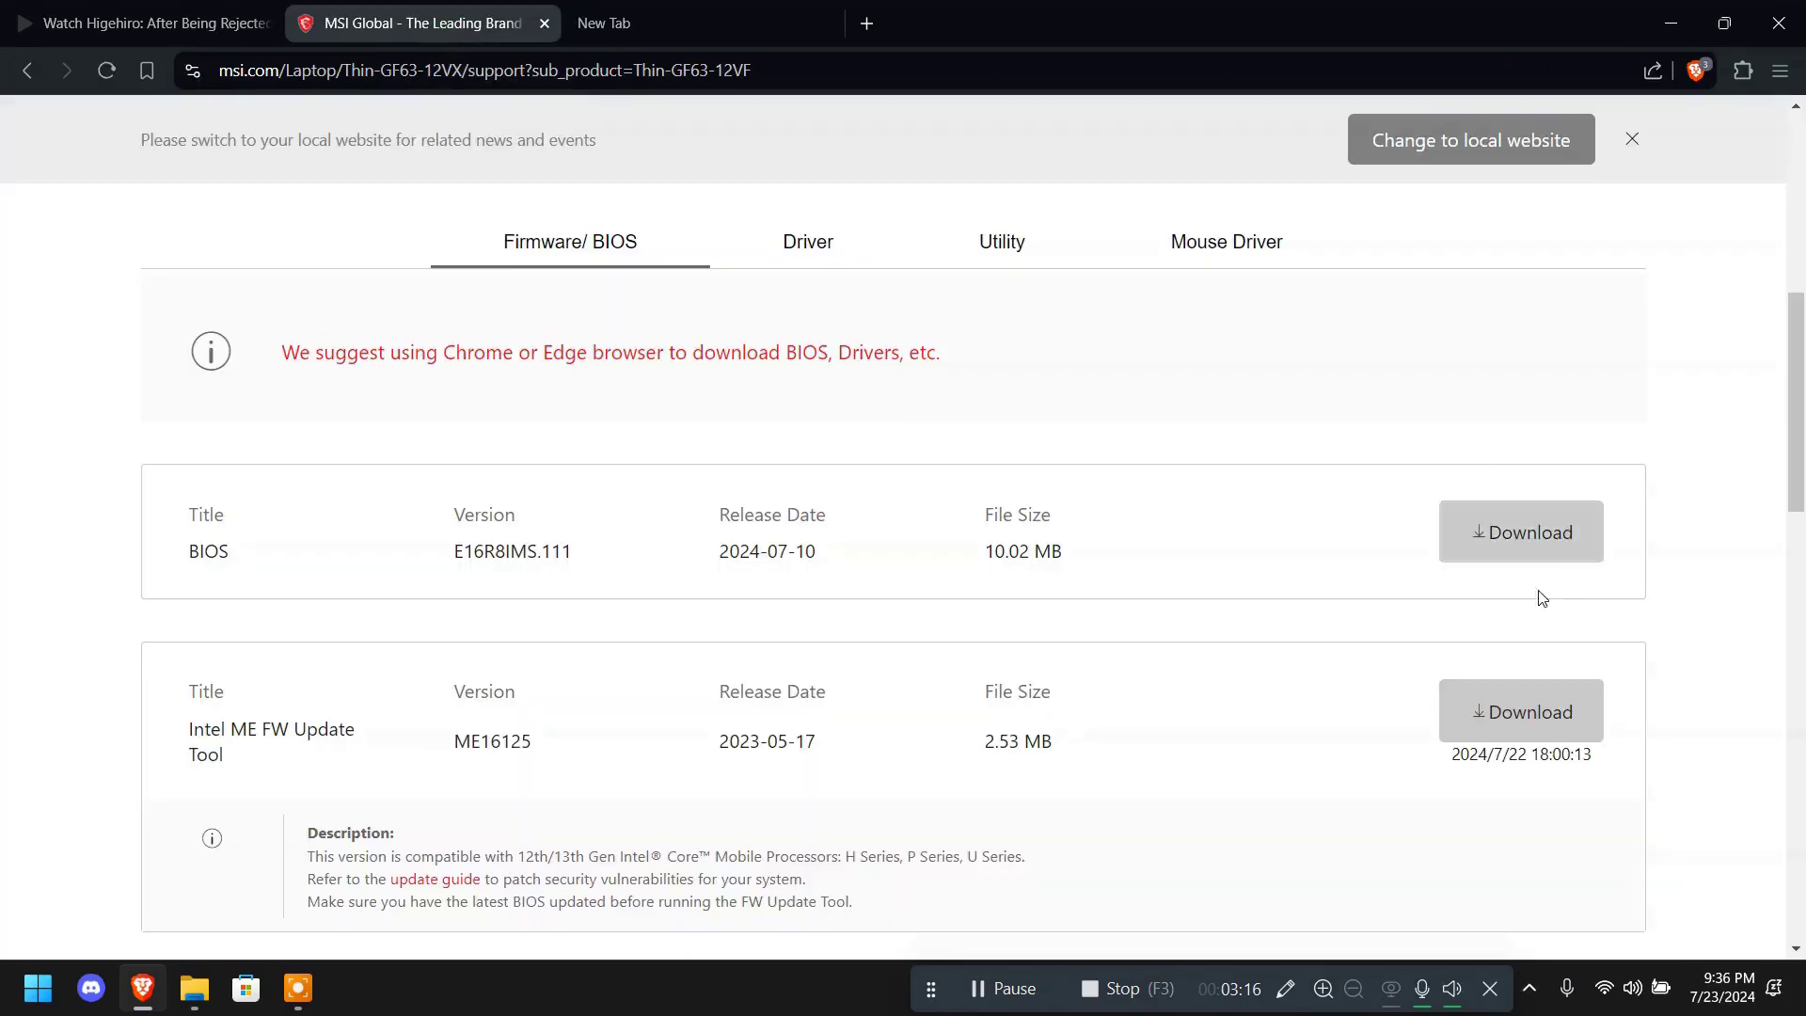
{"action": "right_click", "coordinate": [1522, 540]}
{"action": "left_click", "coordinate": [1274, 722]}
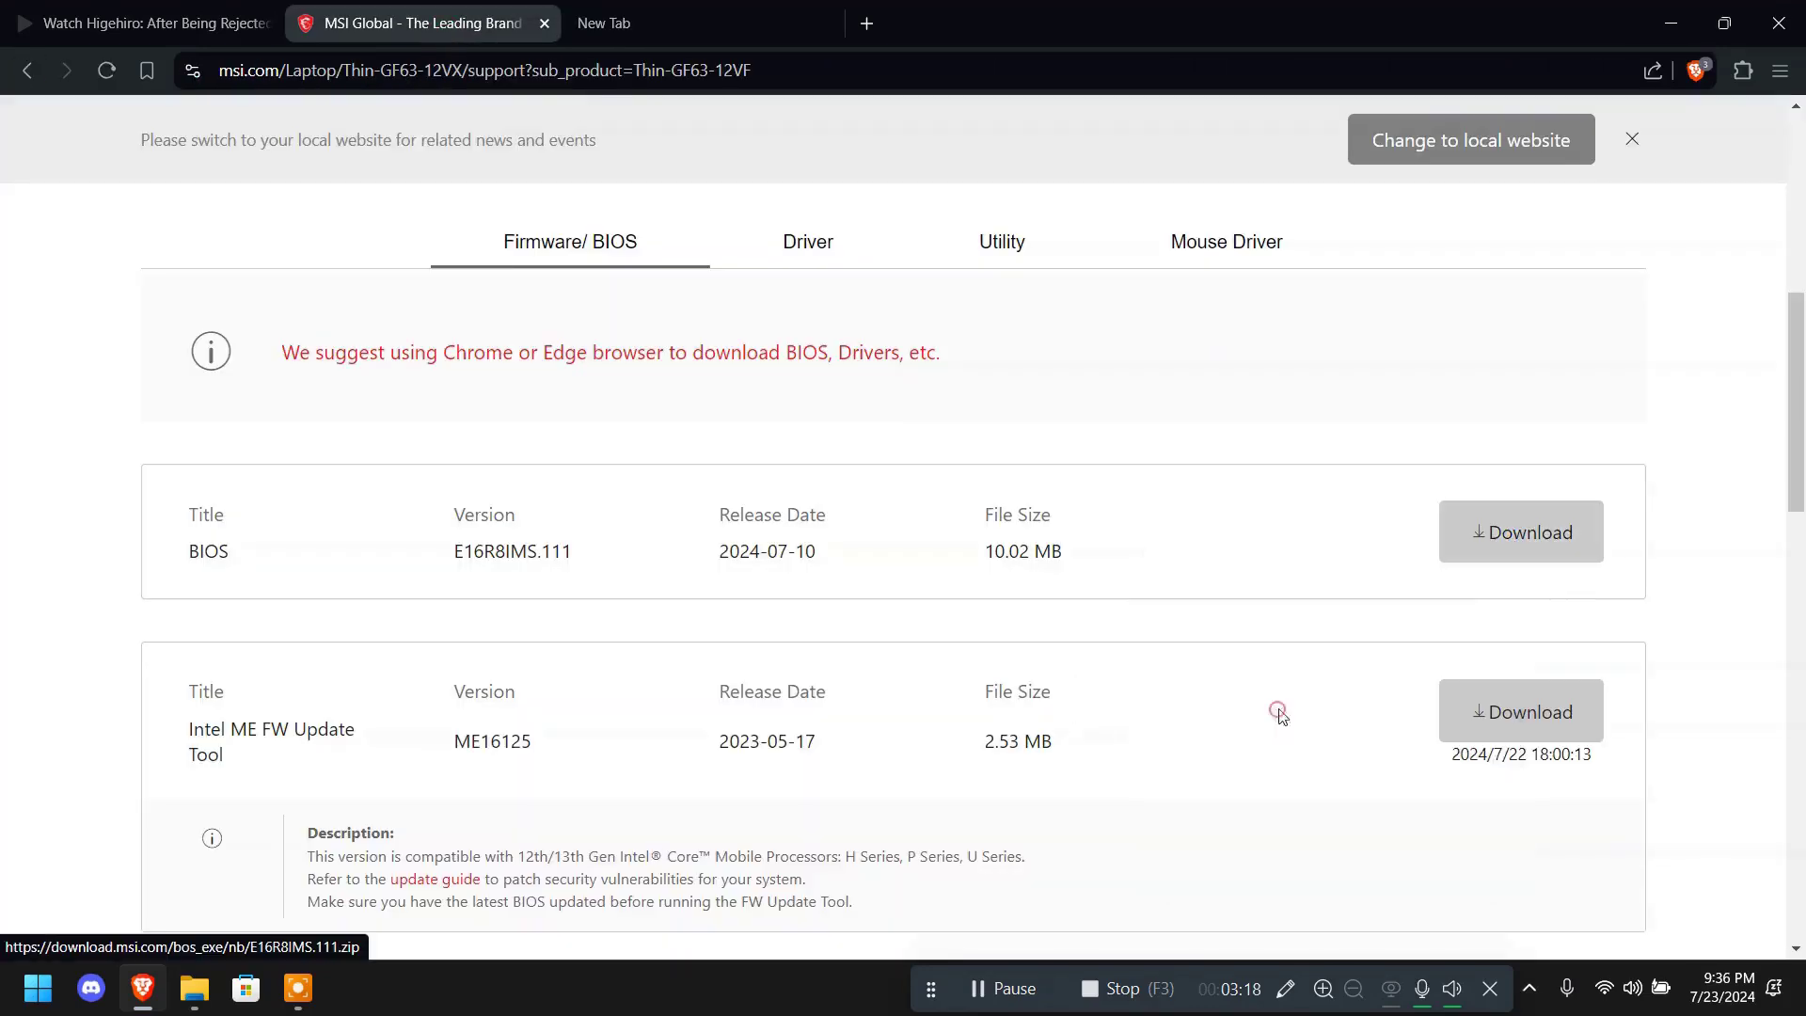
- Paste the link in the new tab, change 111 to 110, and load E16R8IMS.110.zip
{"action": "left_click", "coordinate": [672, 29]}
{"action": "left_click", "coordinate": [366, 75]}
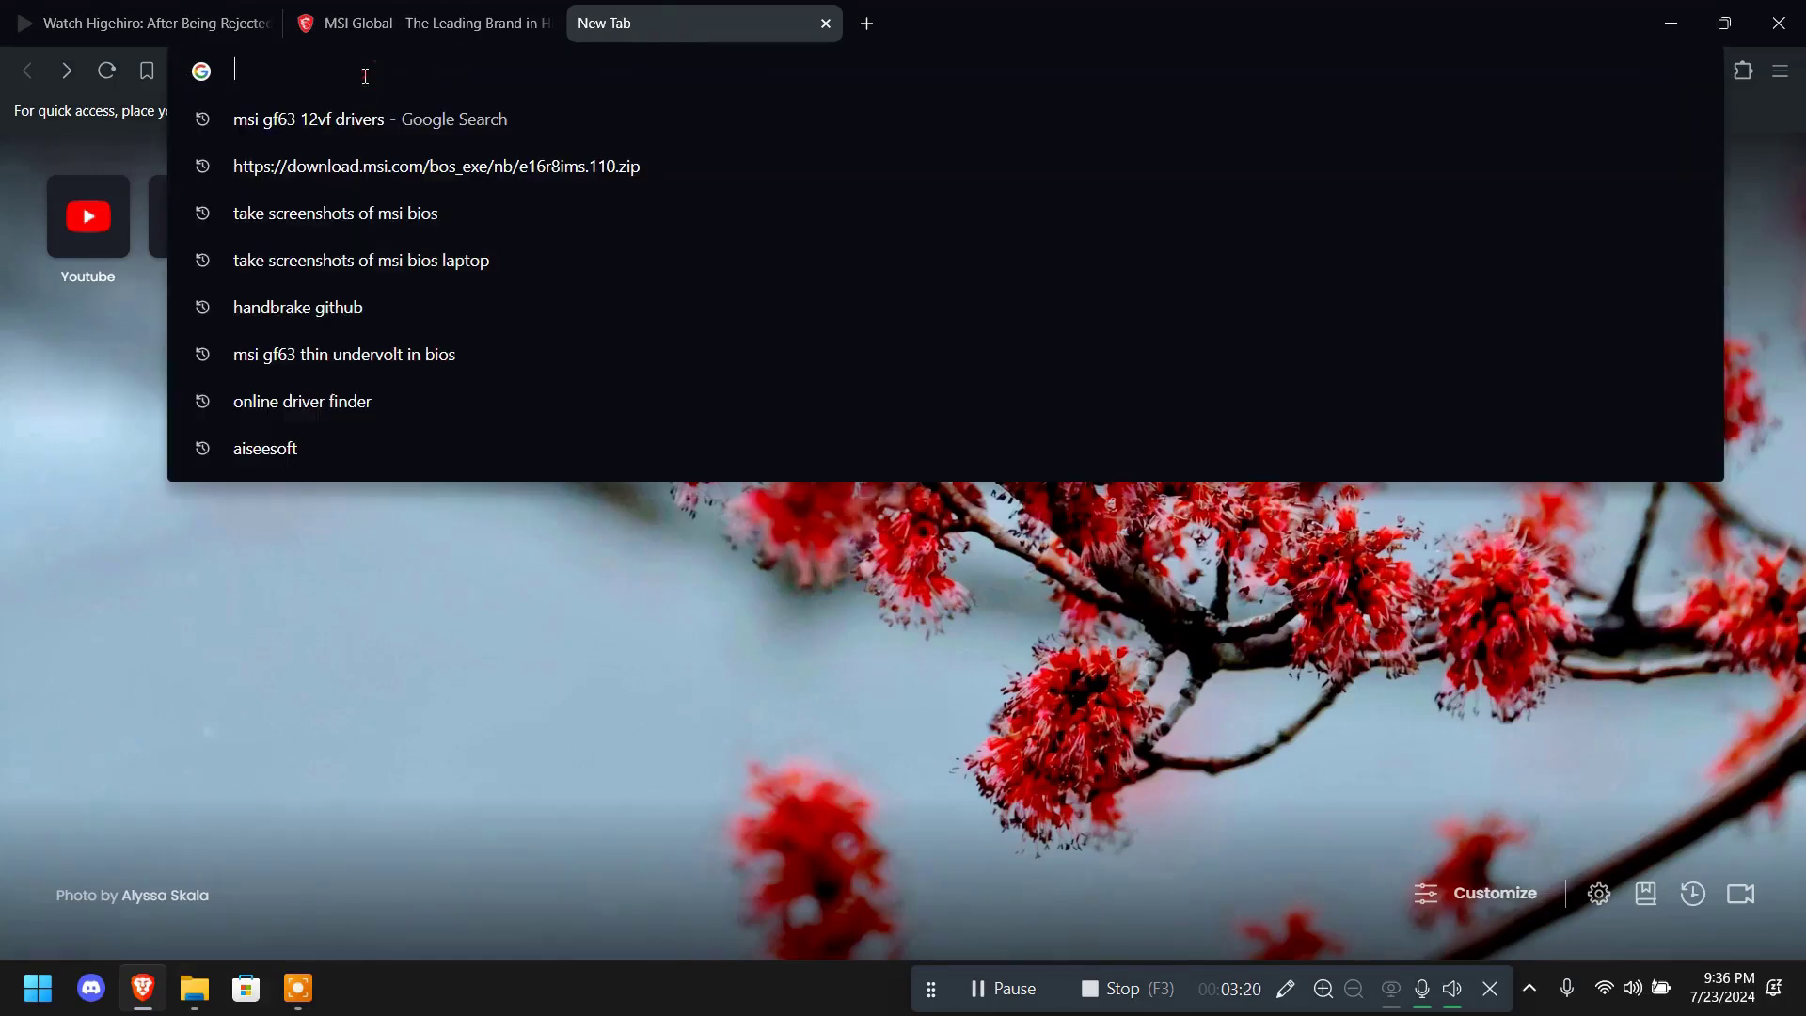
{"action": "key", "text": "ctrl+v"}
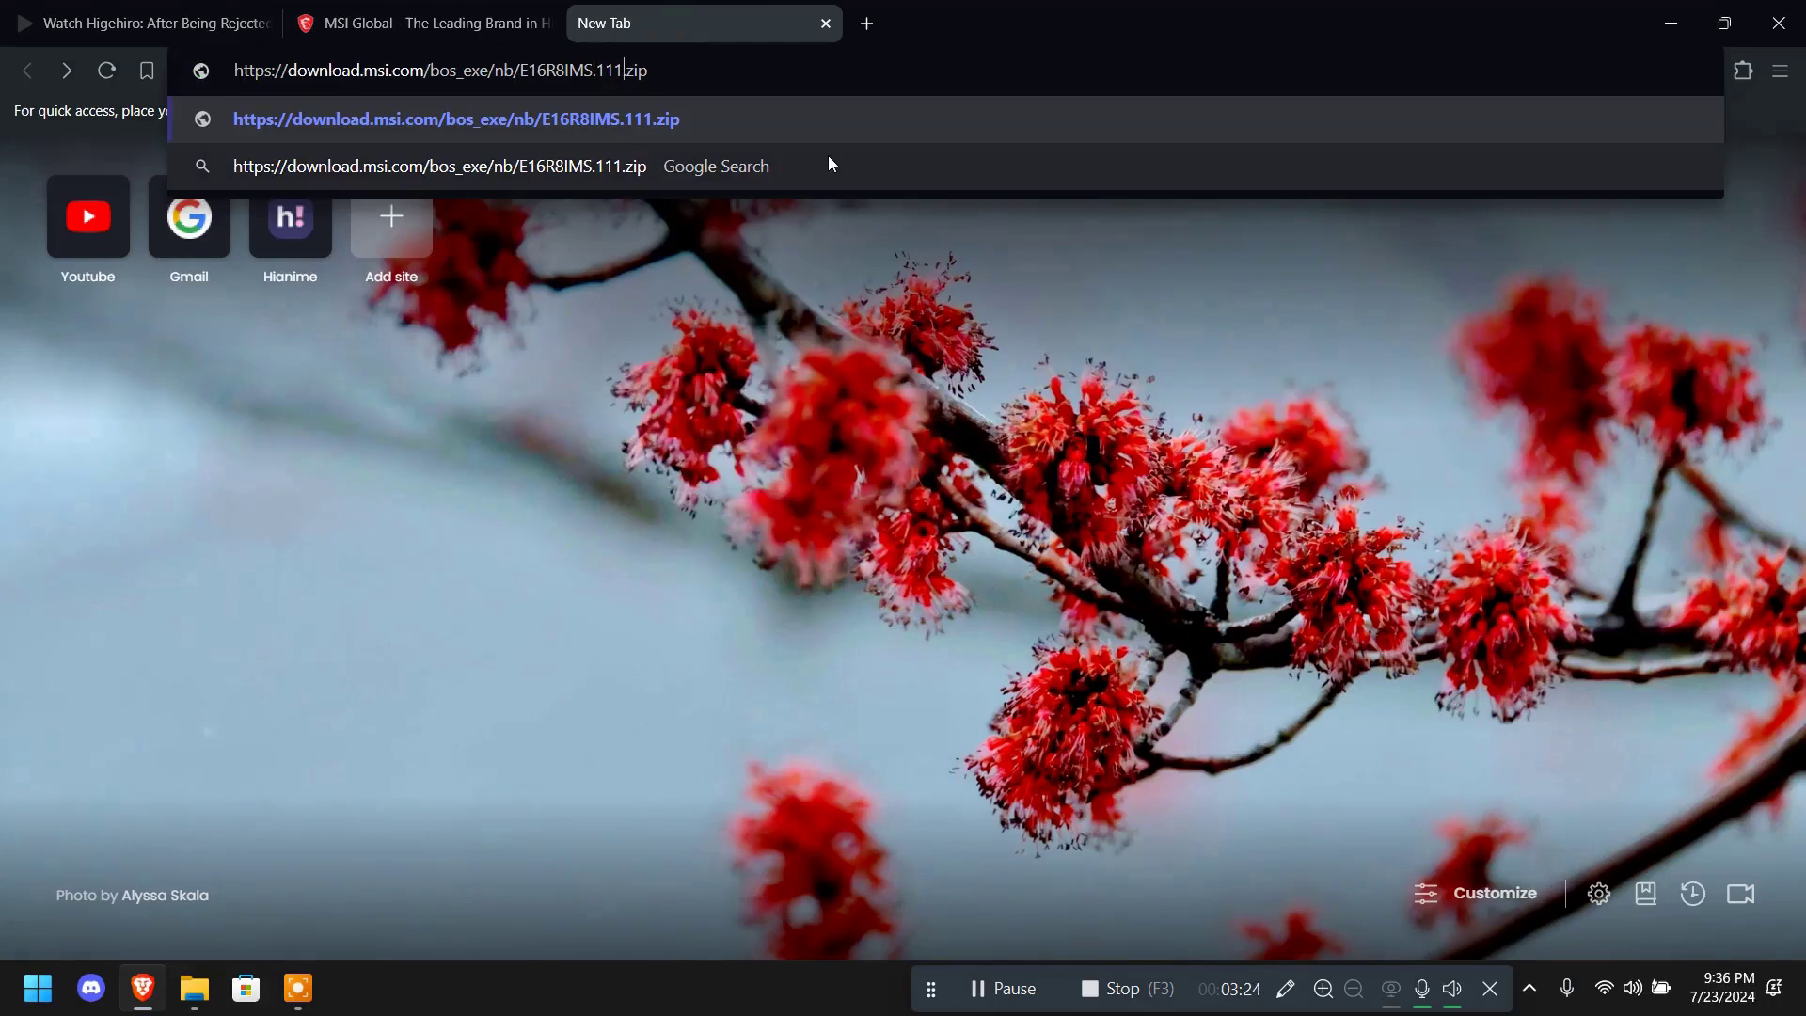
{"action": "key", "text": "BackSpace"}
{"action": "type", "text": "0"}
{"action": "key", "text": "Return"}
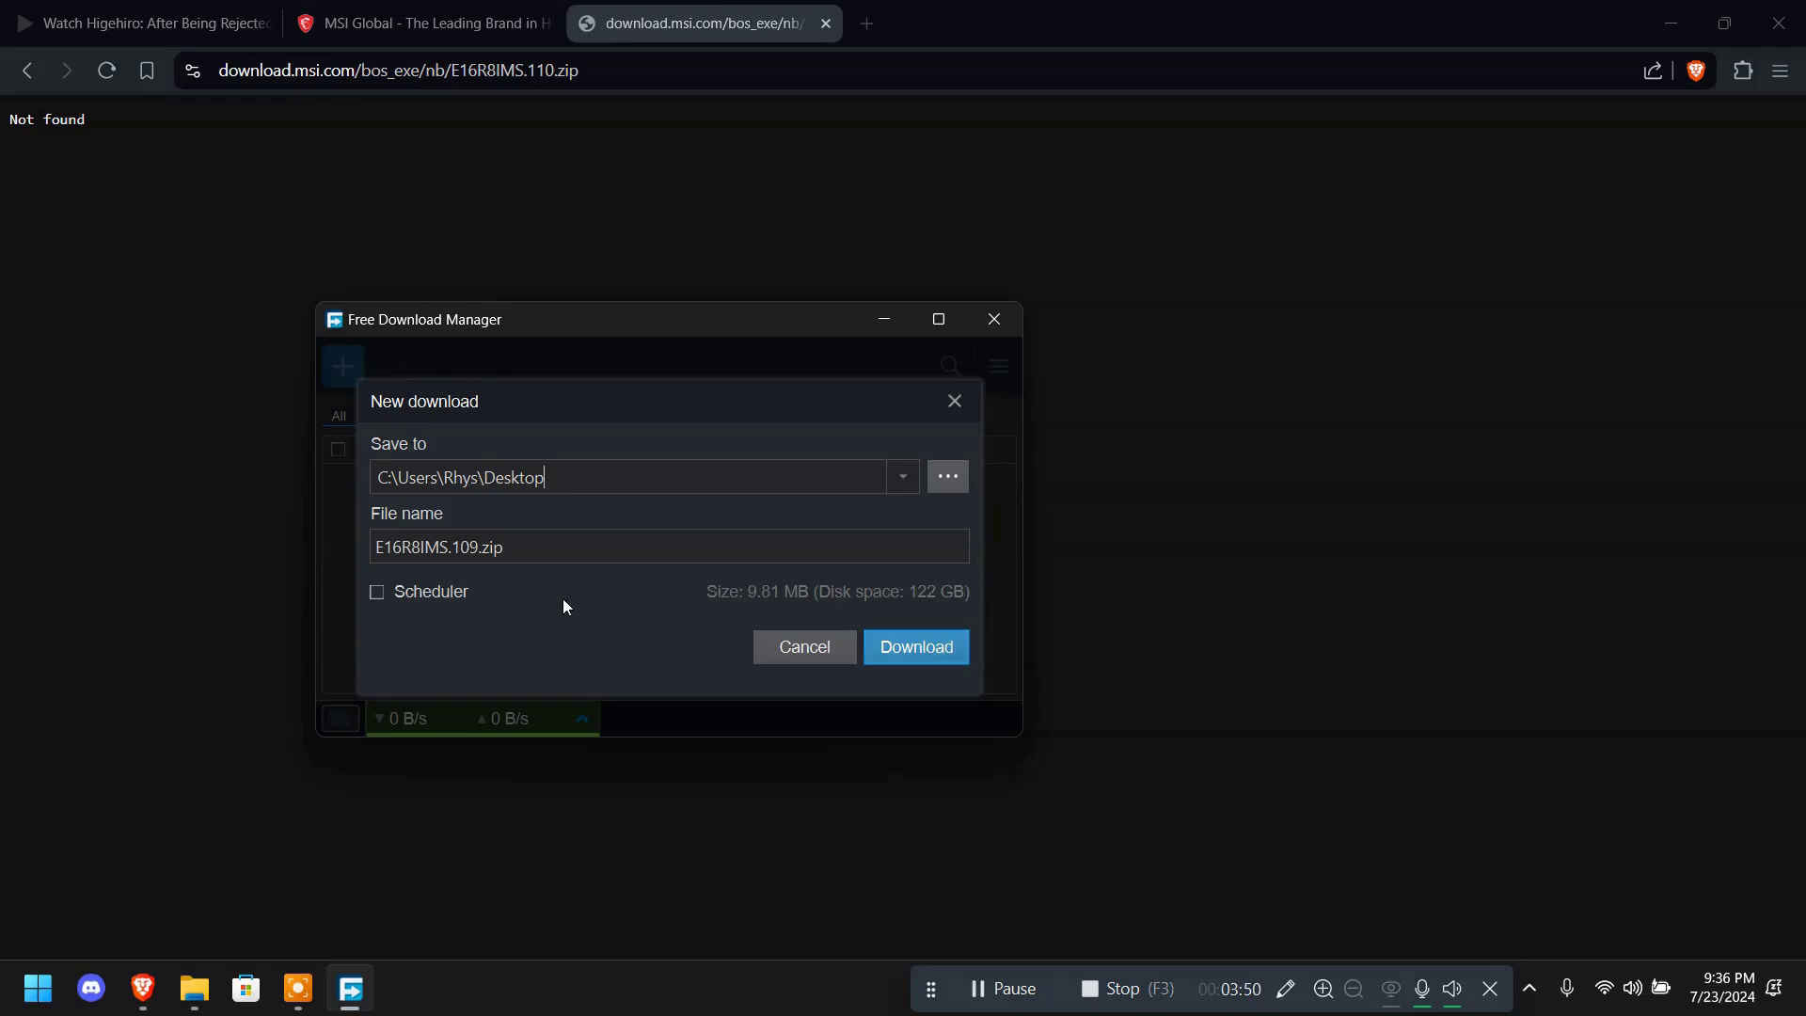
- Cancel the E16R8IMS.109.zip download and close Free Download Manager
{"action": "left_click", "coordinate": [792, 659]}
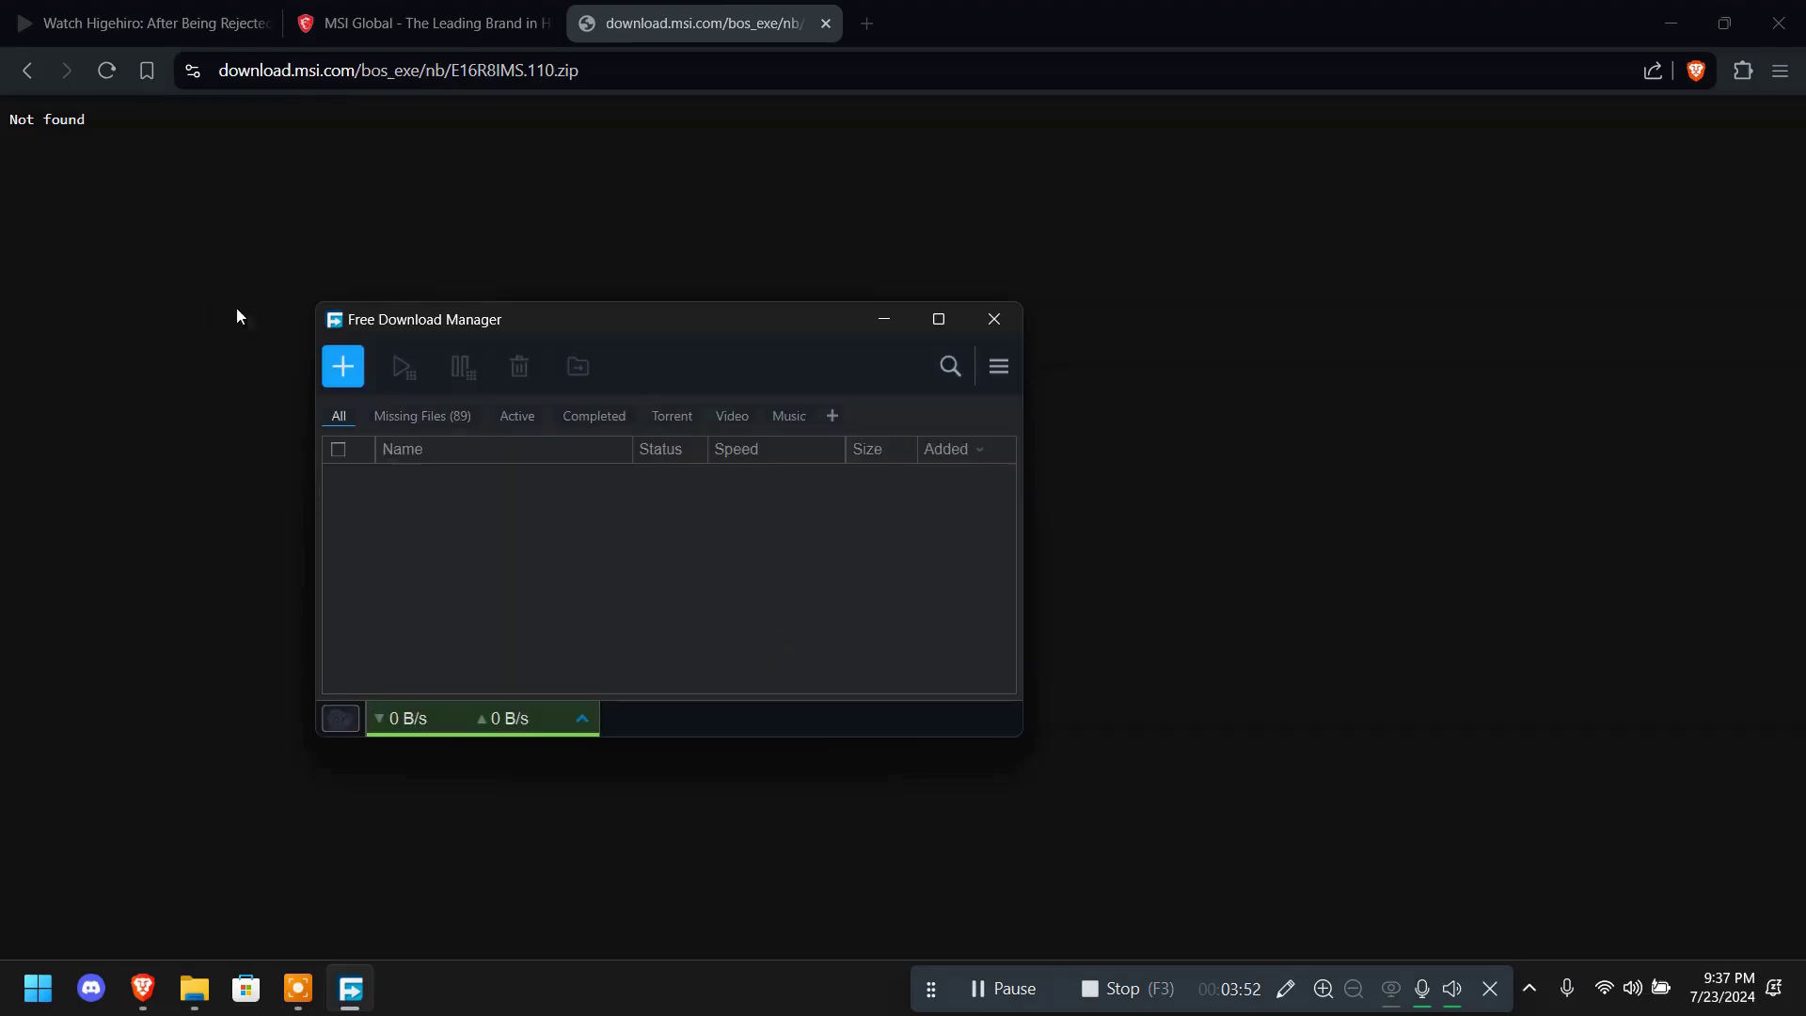
{"action": "left_click", "coordinate": [994, 318]}
{"action": "left_click", "coordinate": [560, 72]}
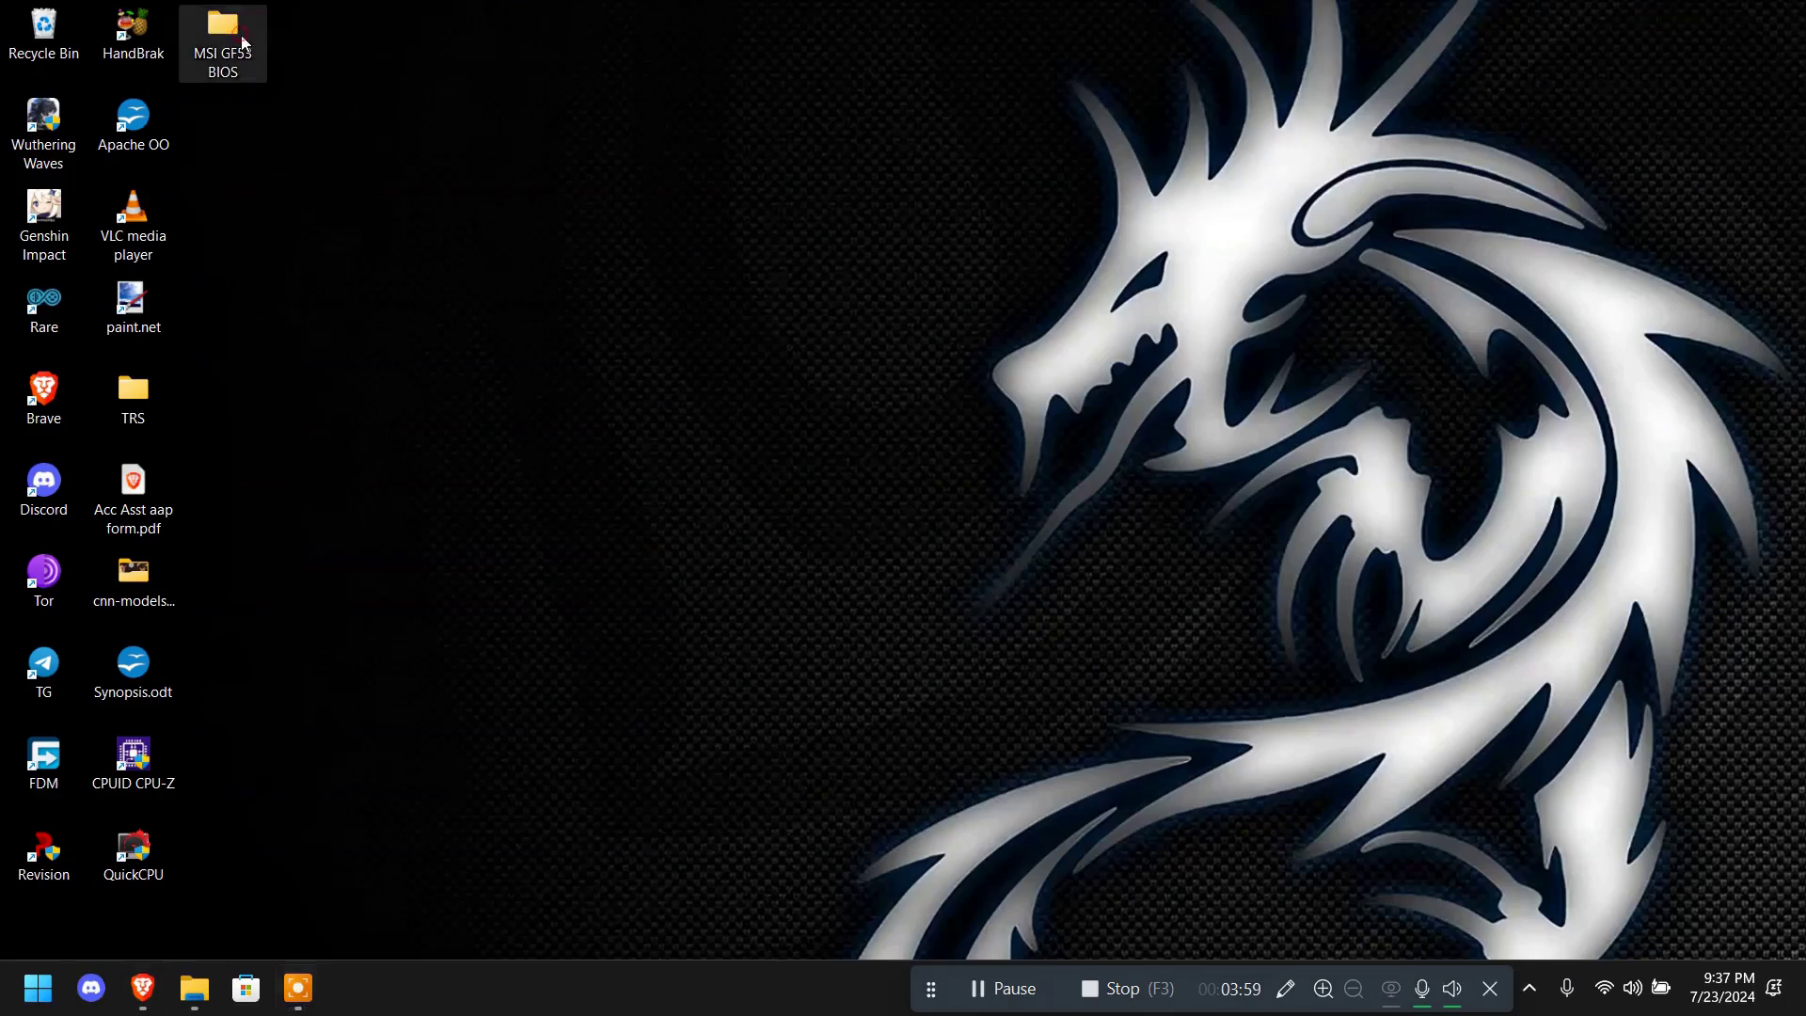
- Select and deselect the BIOS zips E16R8IMS.105, .107 and .109 in the BIOS folder
{"action": "left_click_drag", "start_coordinate": [790, 395], "coordinate": [753, 222]}
{"action": "left_click", "coordinate": [763, 384]}
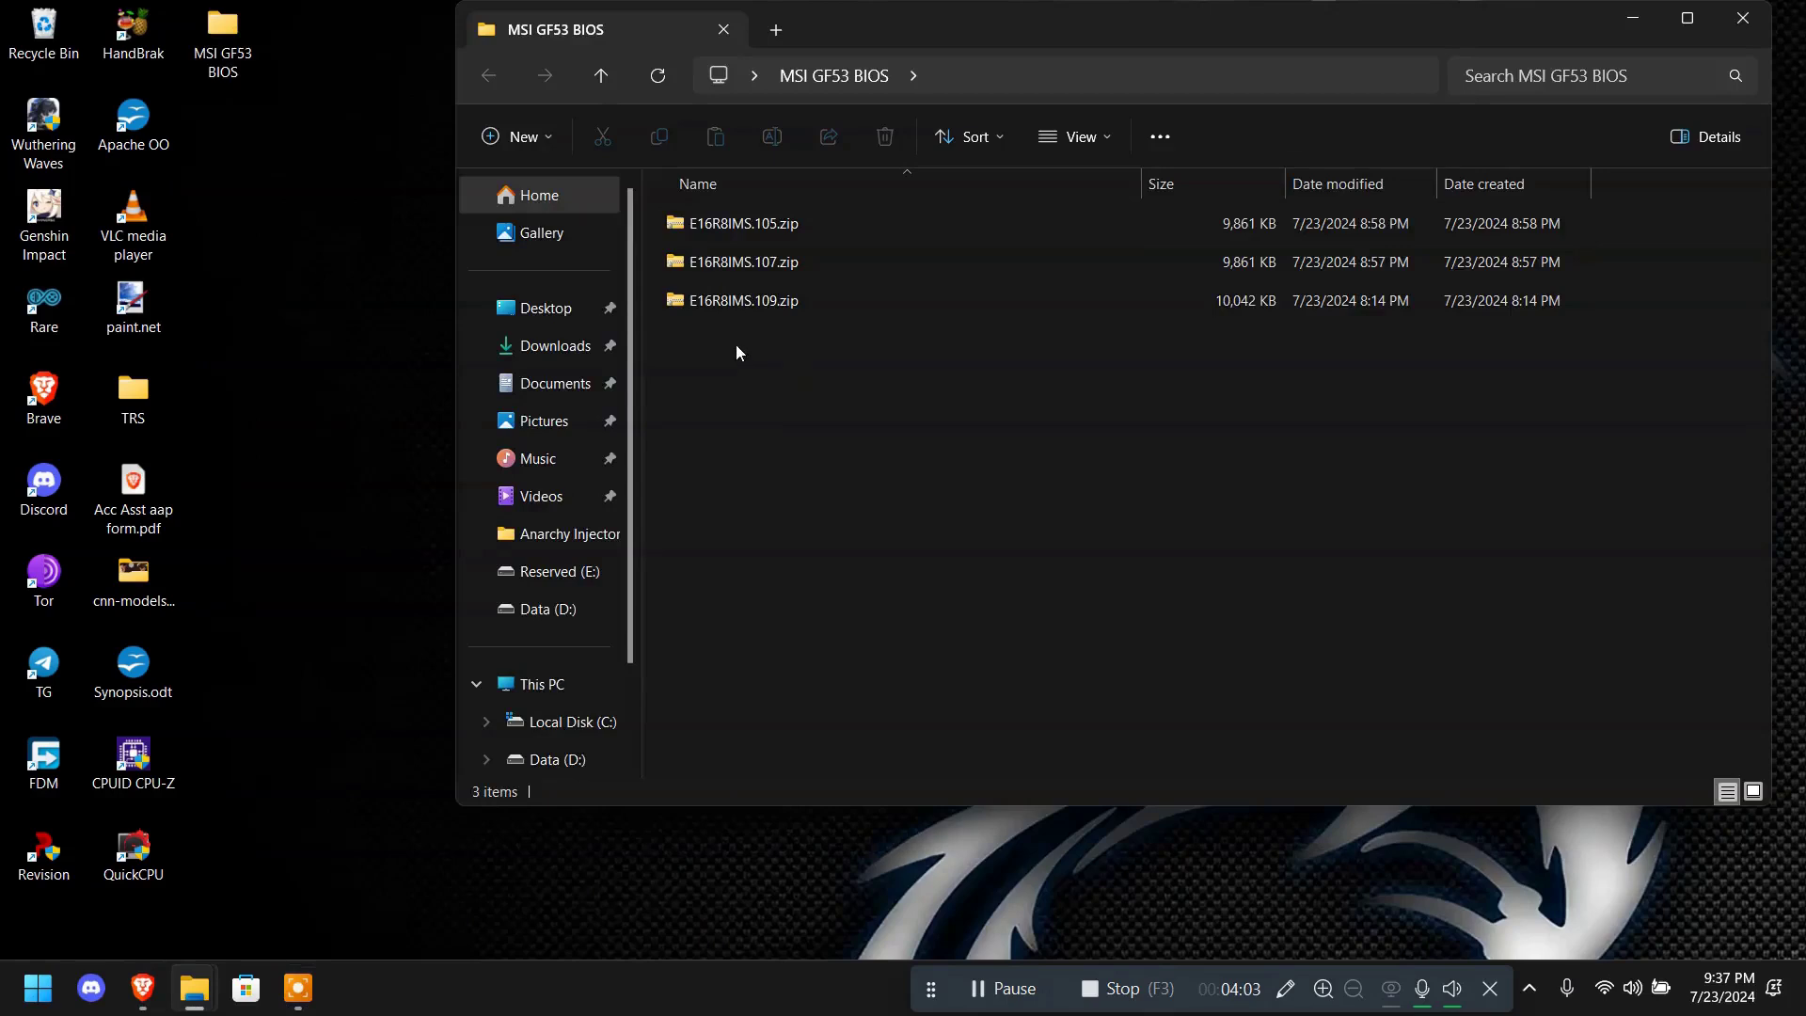
{"action": "left_click_drag", "start_coordinate": [782, 364], "coordinate": [771, 224]}
{"action": "left_click", "coordinate": [853, 401]}
{"action": "left_click", "coordinate": [777, 314]}
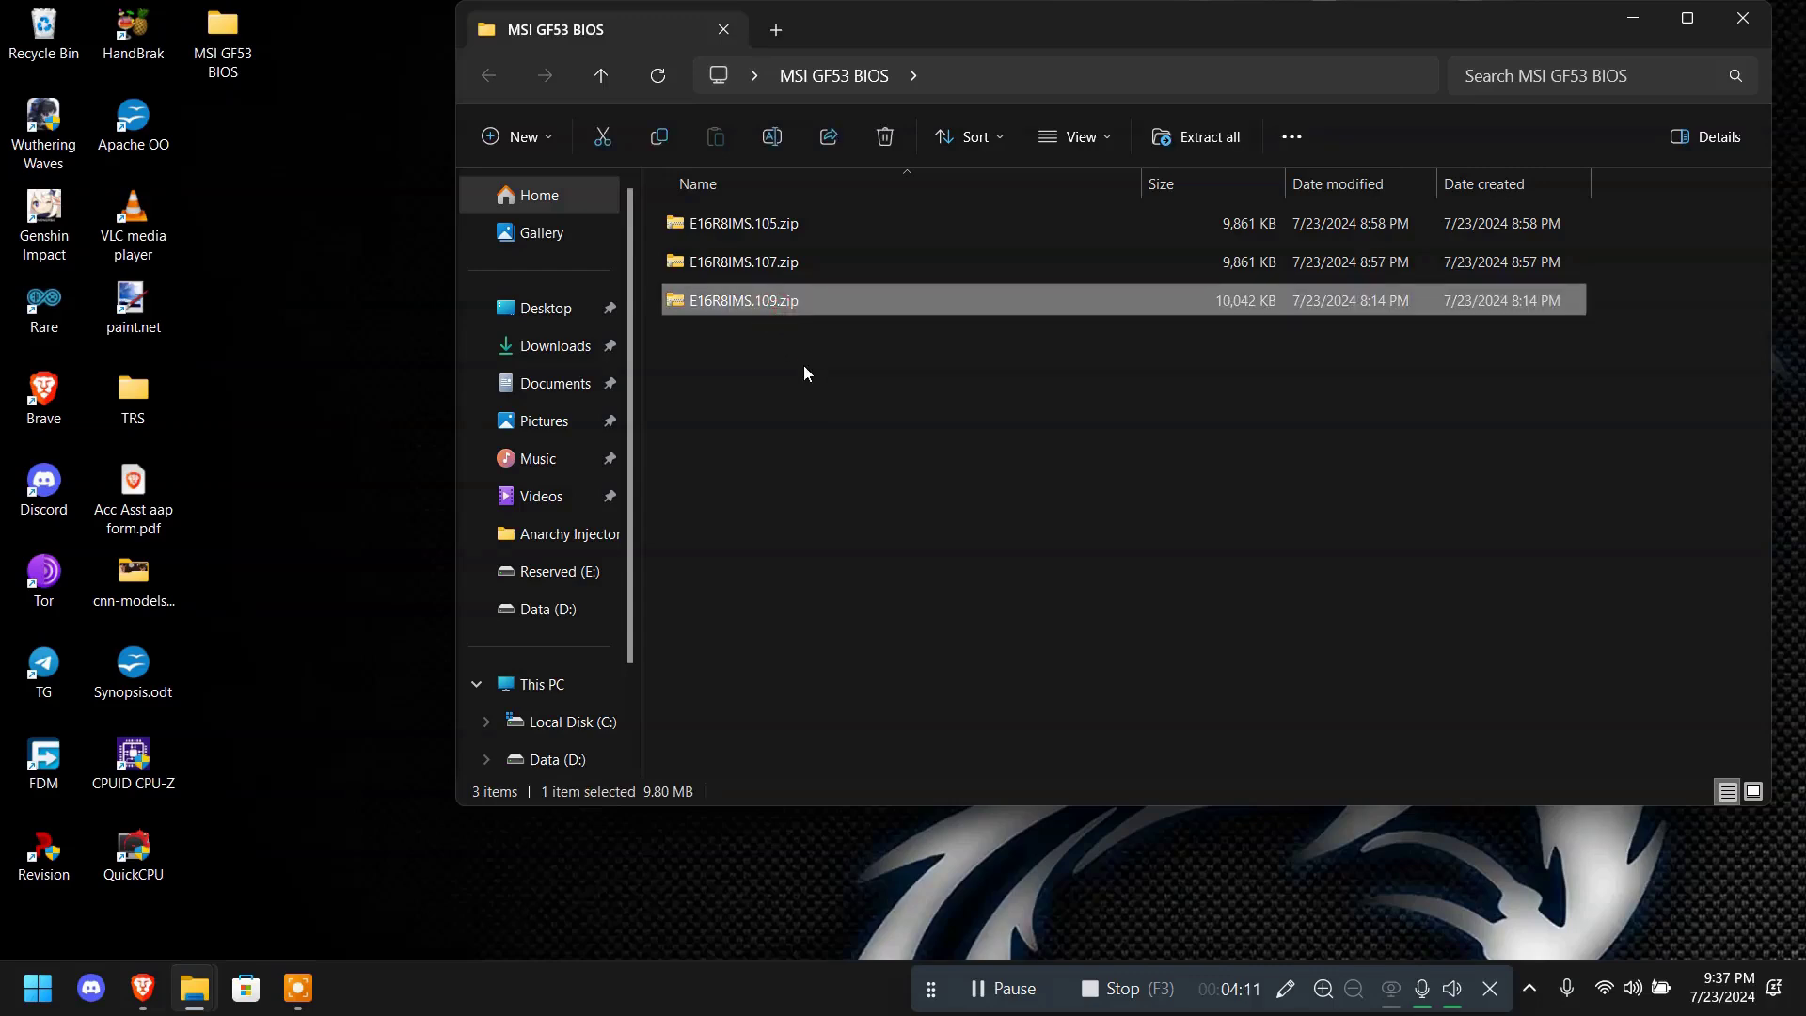
{"action": "left_click", "coordinate": [774, 267]}
{"action": "left_click", "coordinate": [785, 222]}
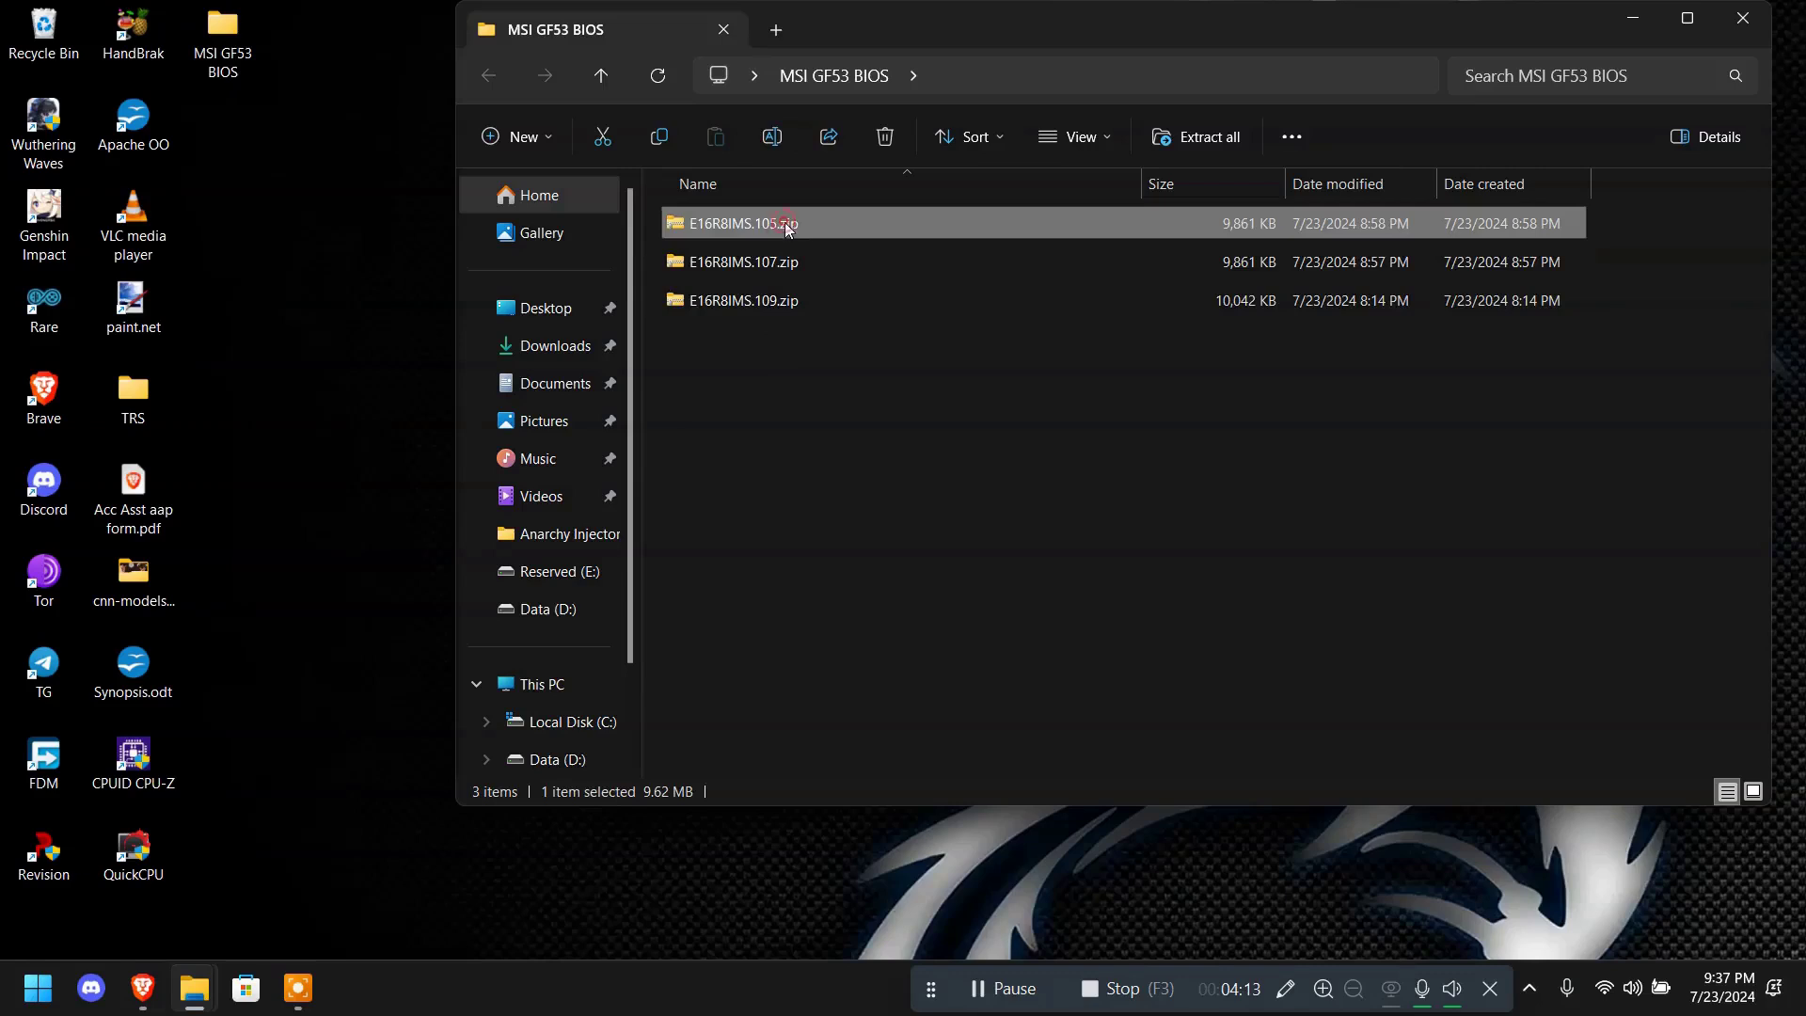
{"action": "left_click", "coordinate": [810, 357]}
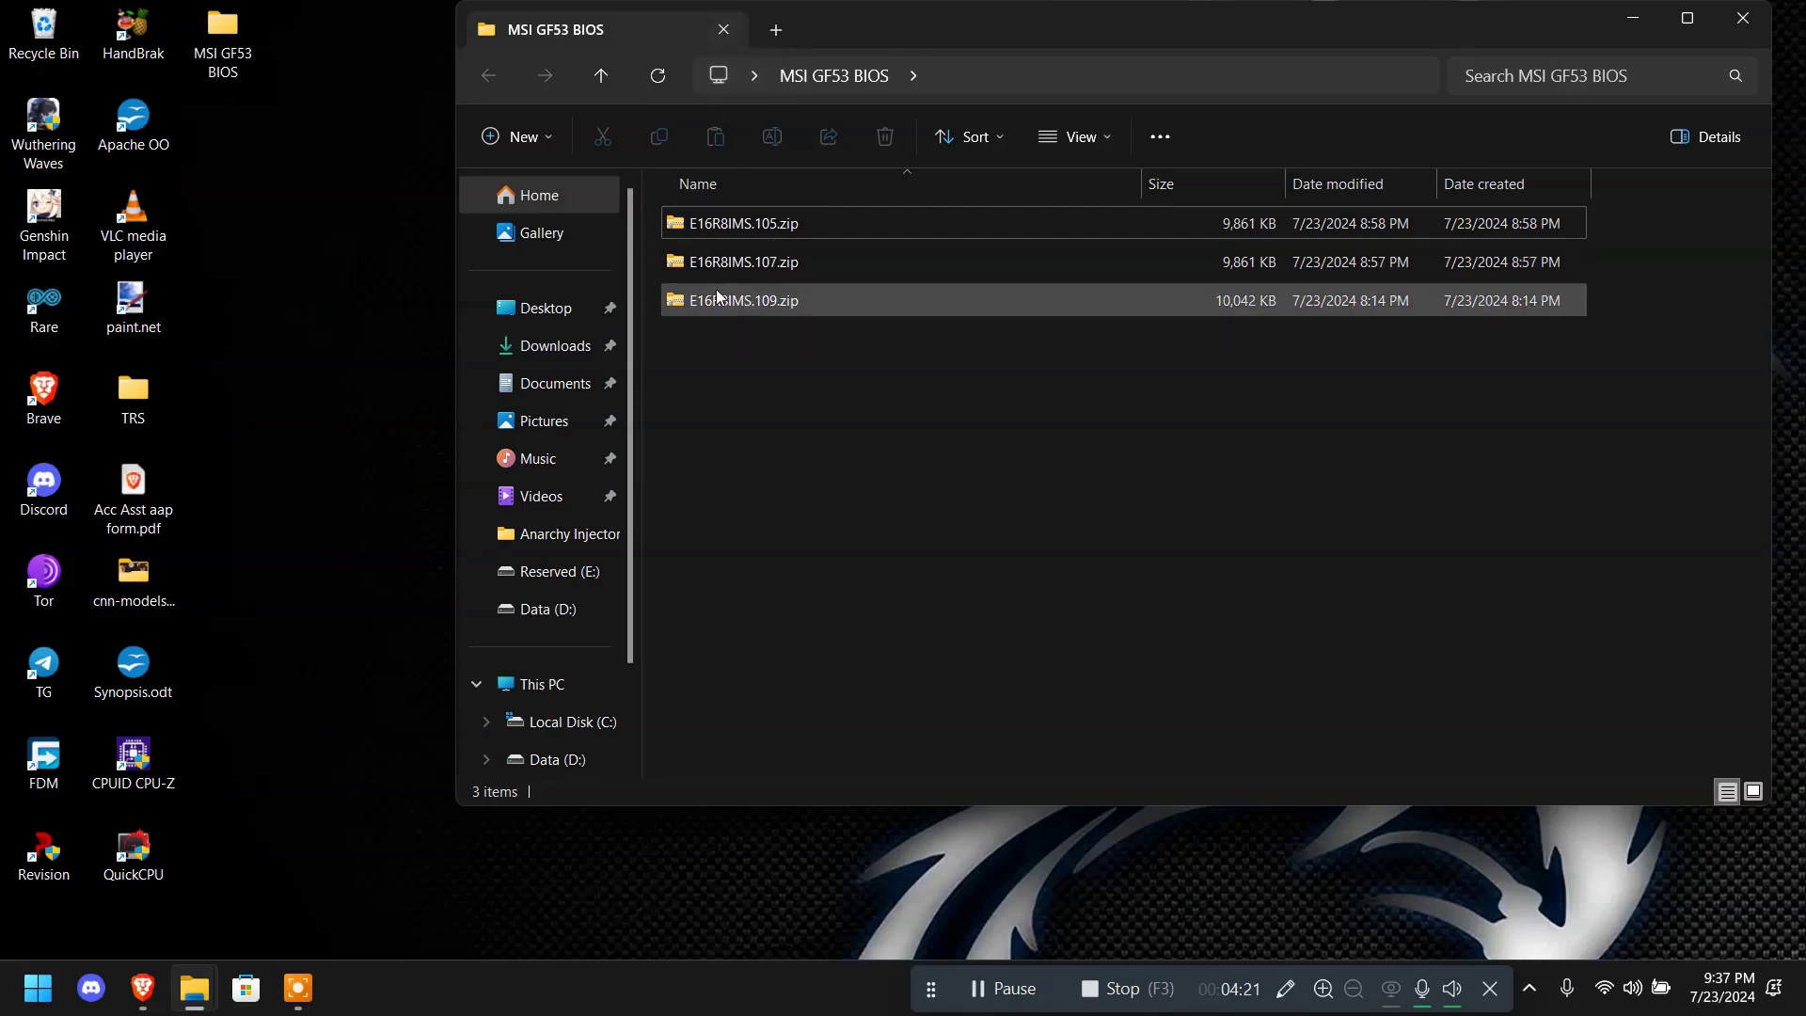
- Move E16R8IMS.109.zip out of the BIOS folder onto the desktop and close File Explorer
{"action": "left_click", "coordinate": [775, 316]}
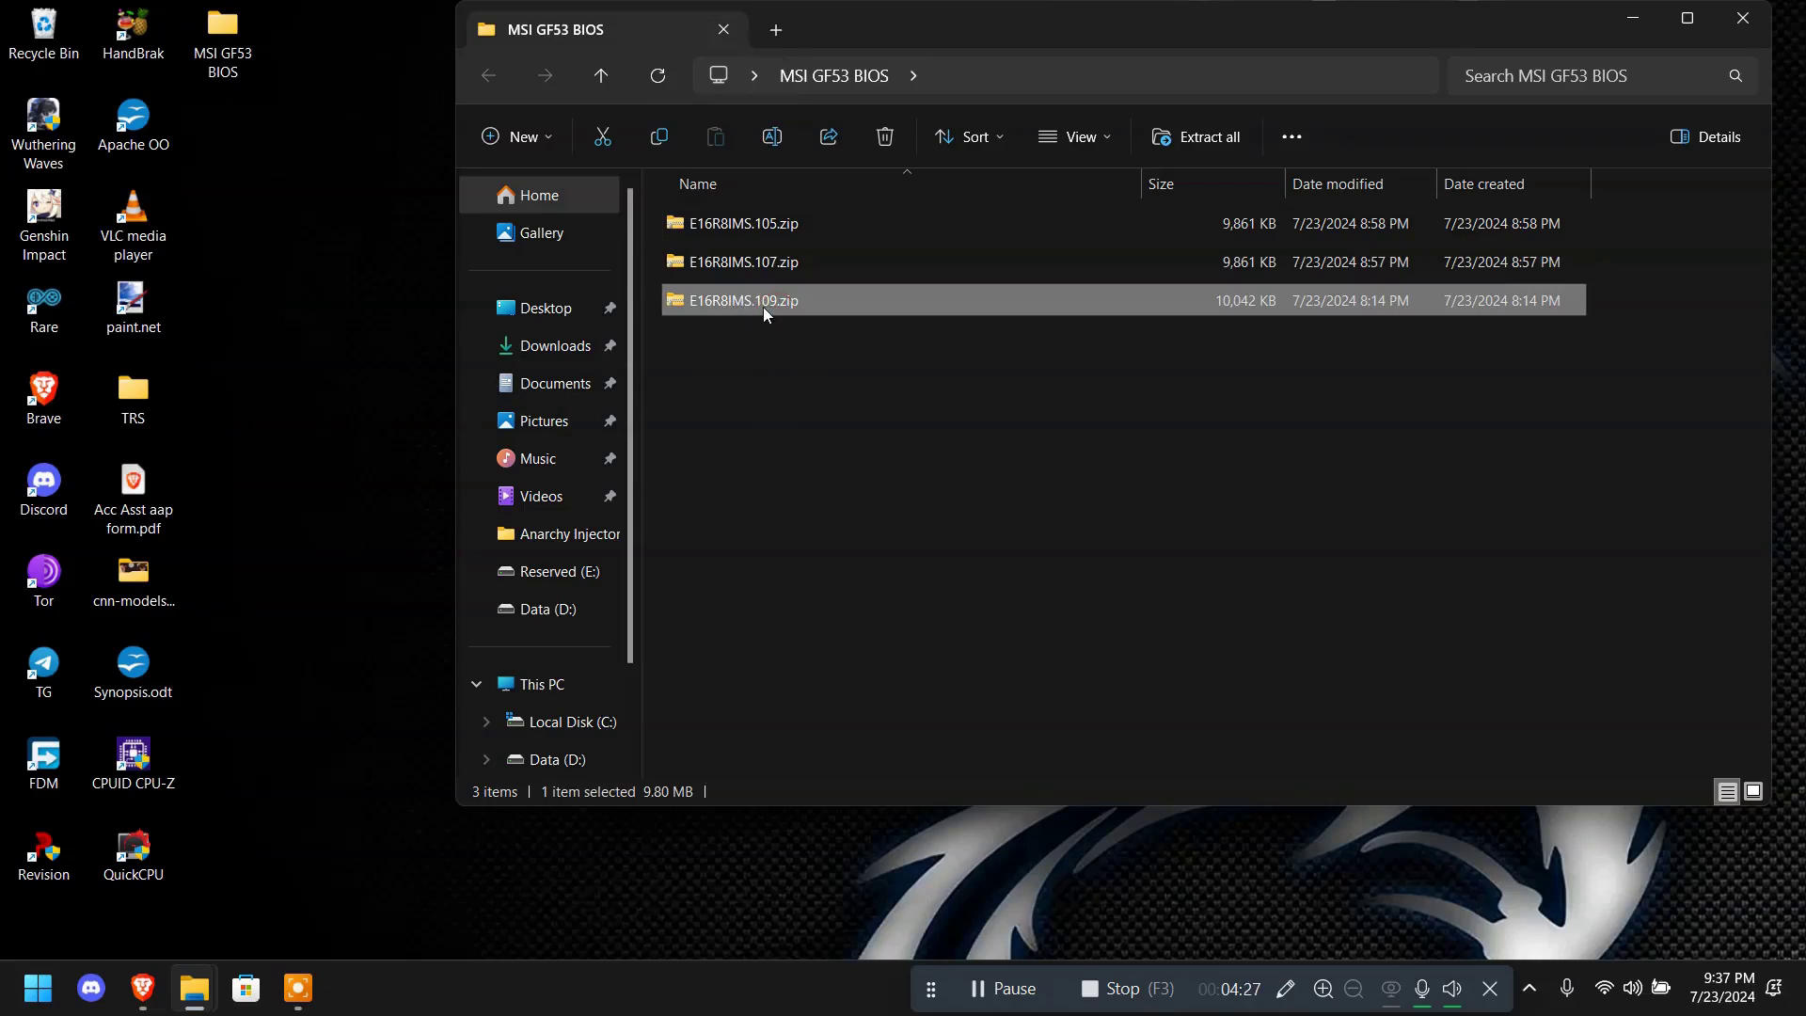
{"action": "left_click_drag", "start_coordinate": [764, 307], "coordinate": [359, 213]}
{"action": "left_click", "coordinate": [461, 286]}
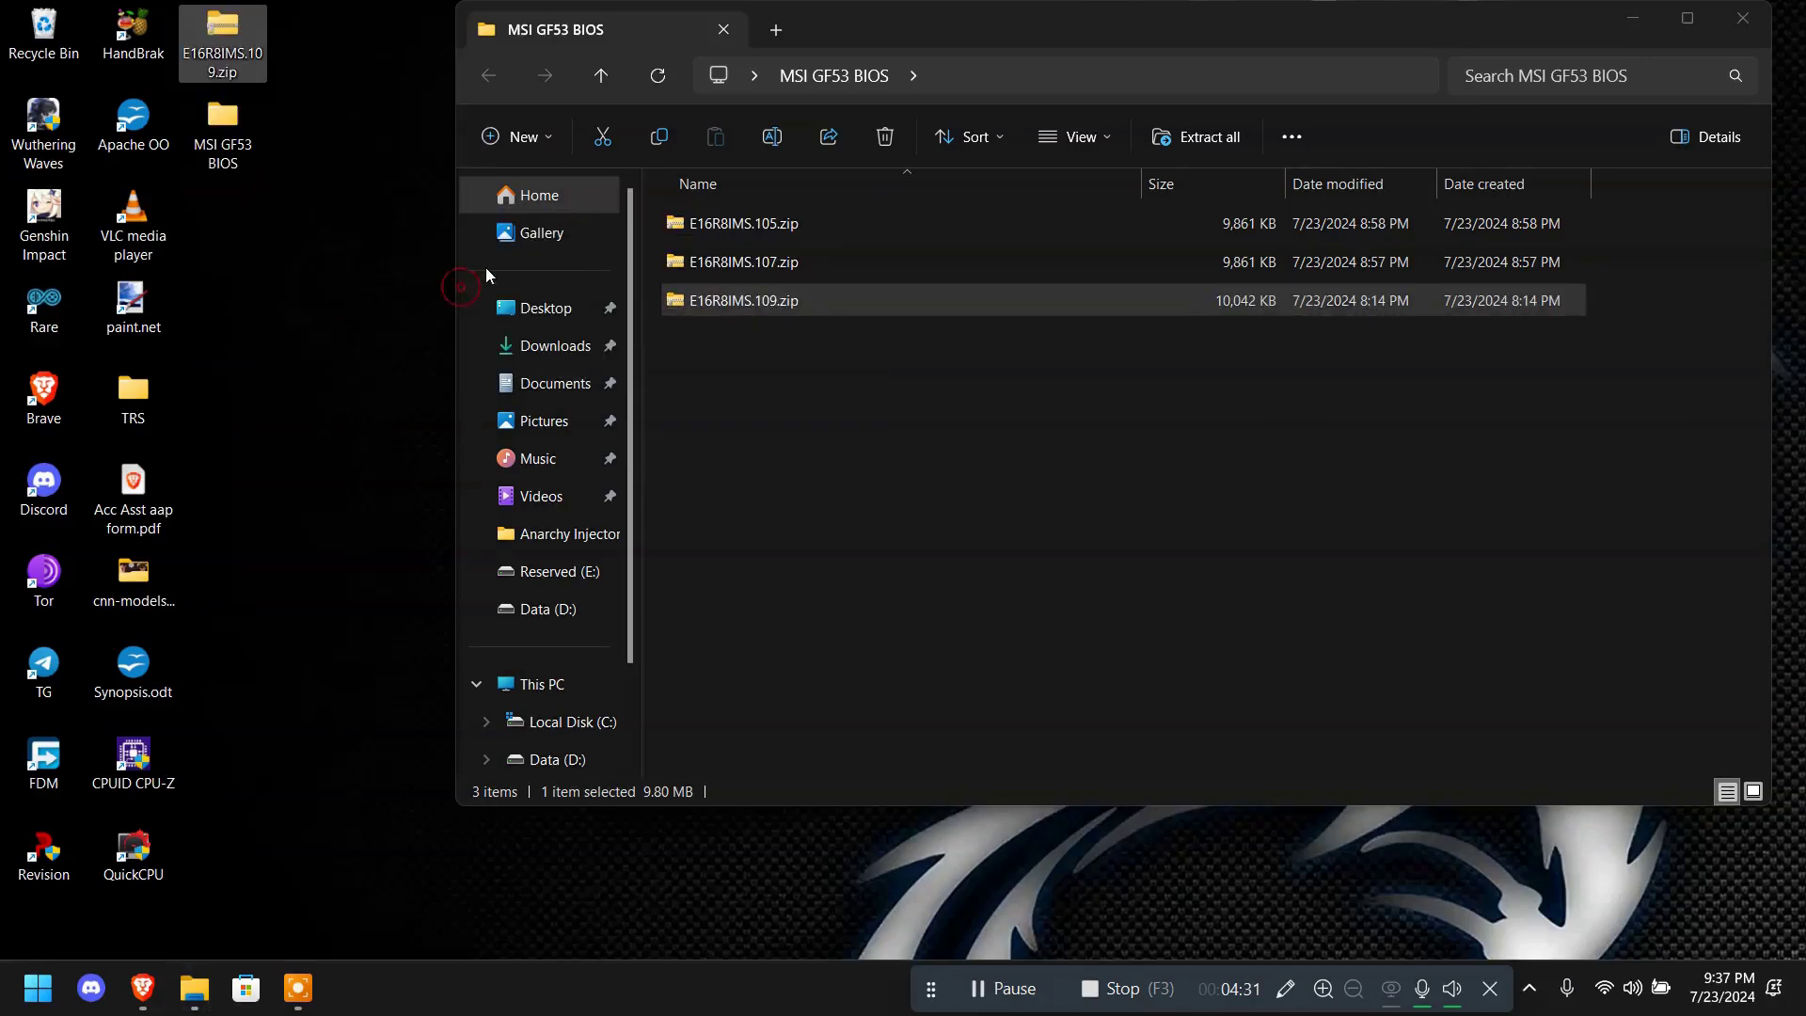
{"action": "left_click", "coordinate": [724, 30]}
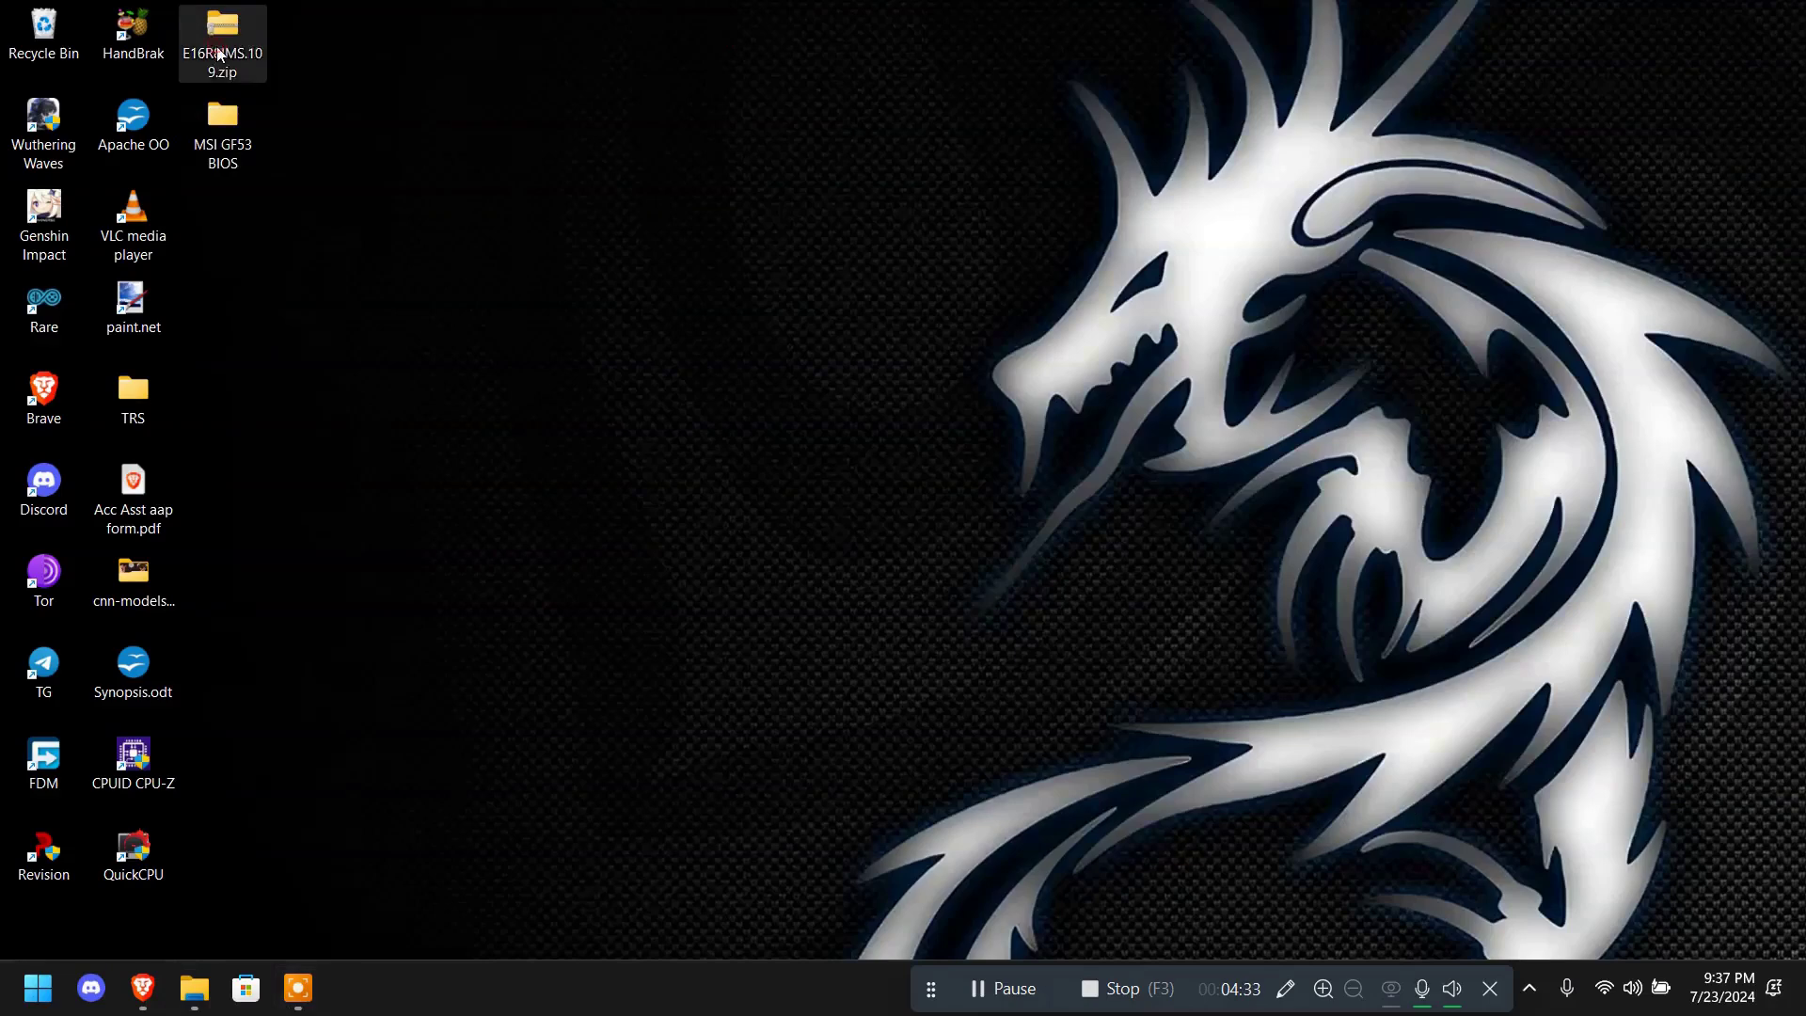
{"action": "right_click", "coordinate": [218, 47]}
- Open the zip in 7-Zip, drag E16R8IMS.109 from its E16R8IMS.109 folder to the desktop, then close 7-Zip
{"action": "mouse_move", "coordinate": [483, 208]}
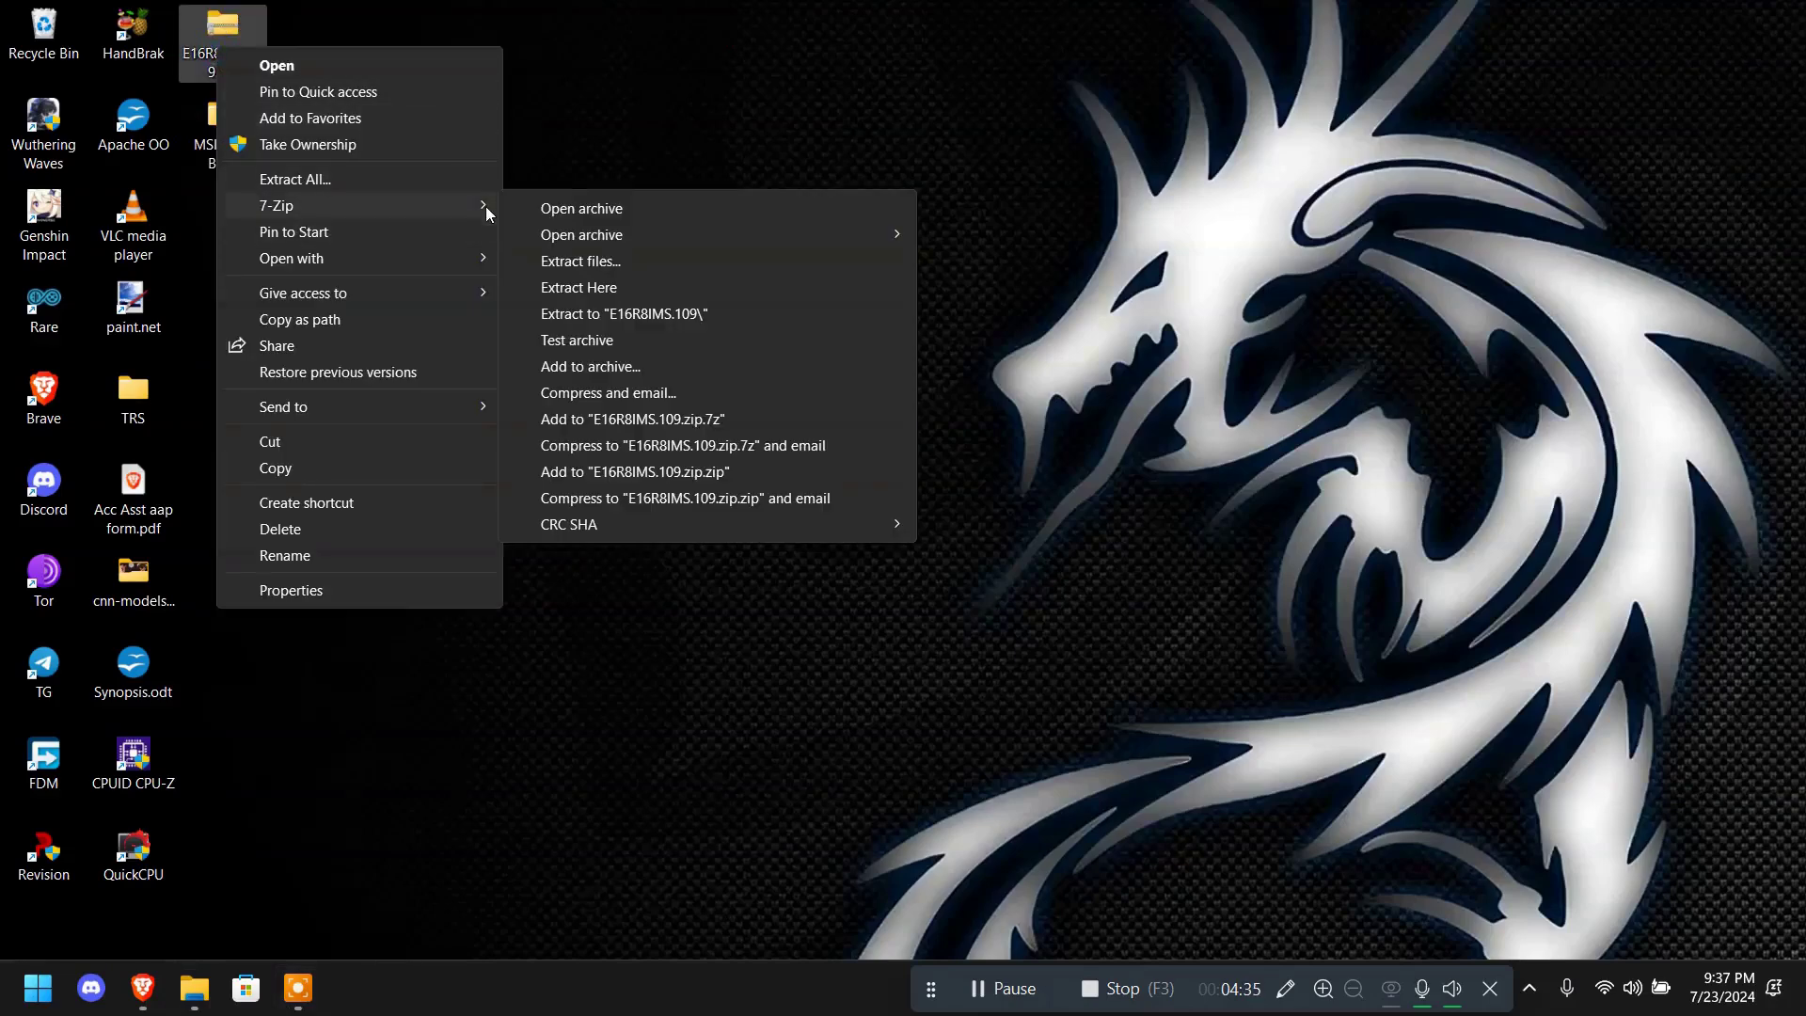
{"action": "left_click", "coordinate": [553, 209]}
{"action": "left_click_drag", "start_coordinate": [640, 70], "coordinate": [1303, 100]}
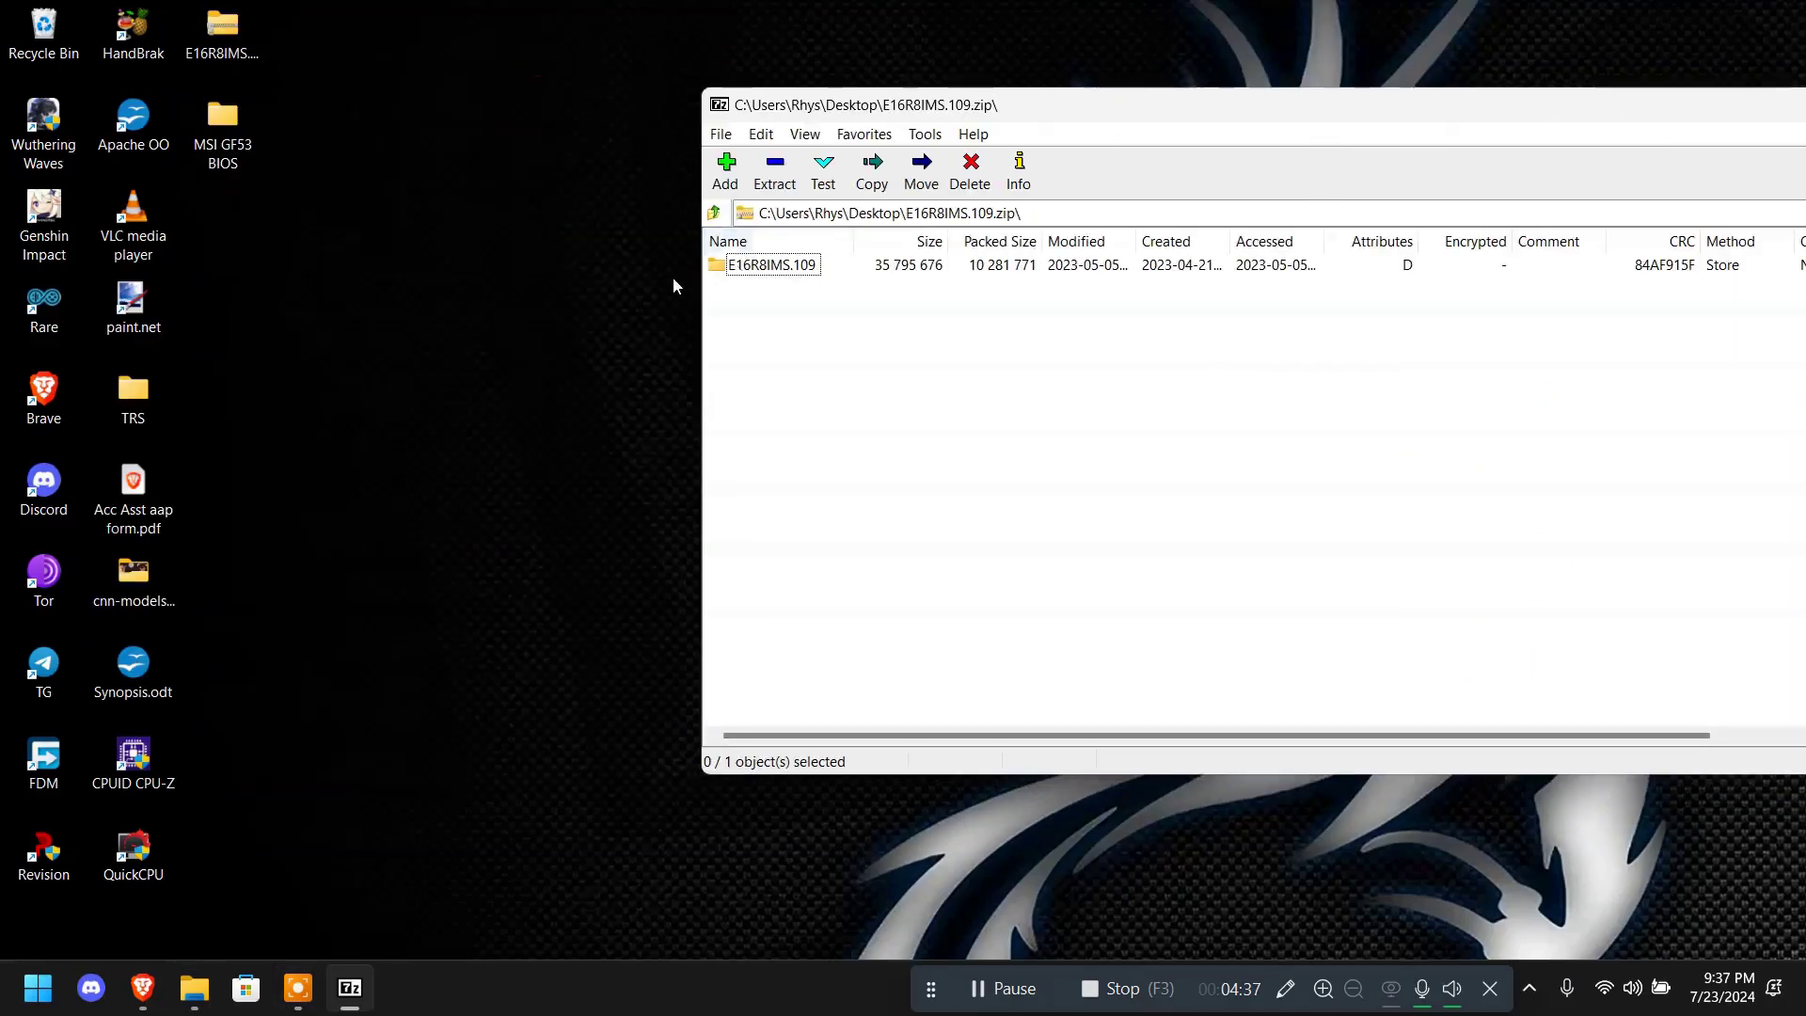
{"action": "double_click", "coordinate": [741, 268]}
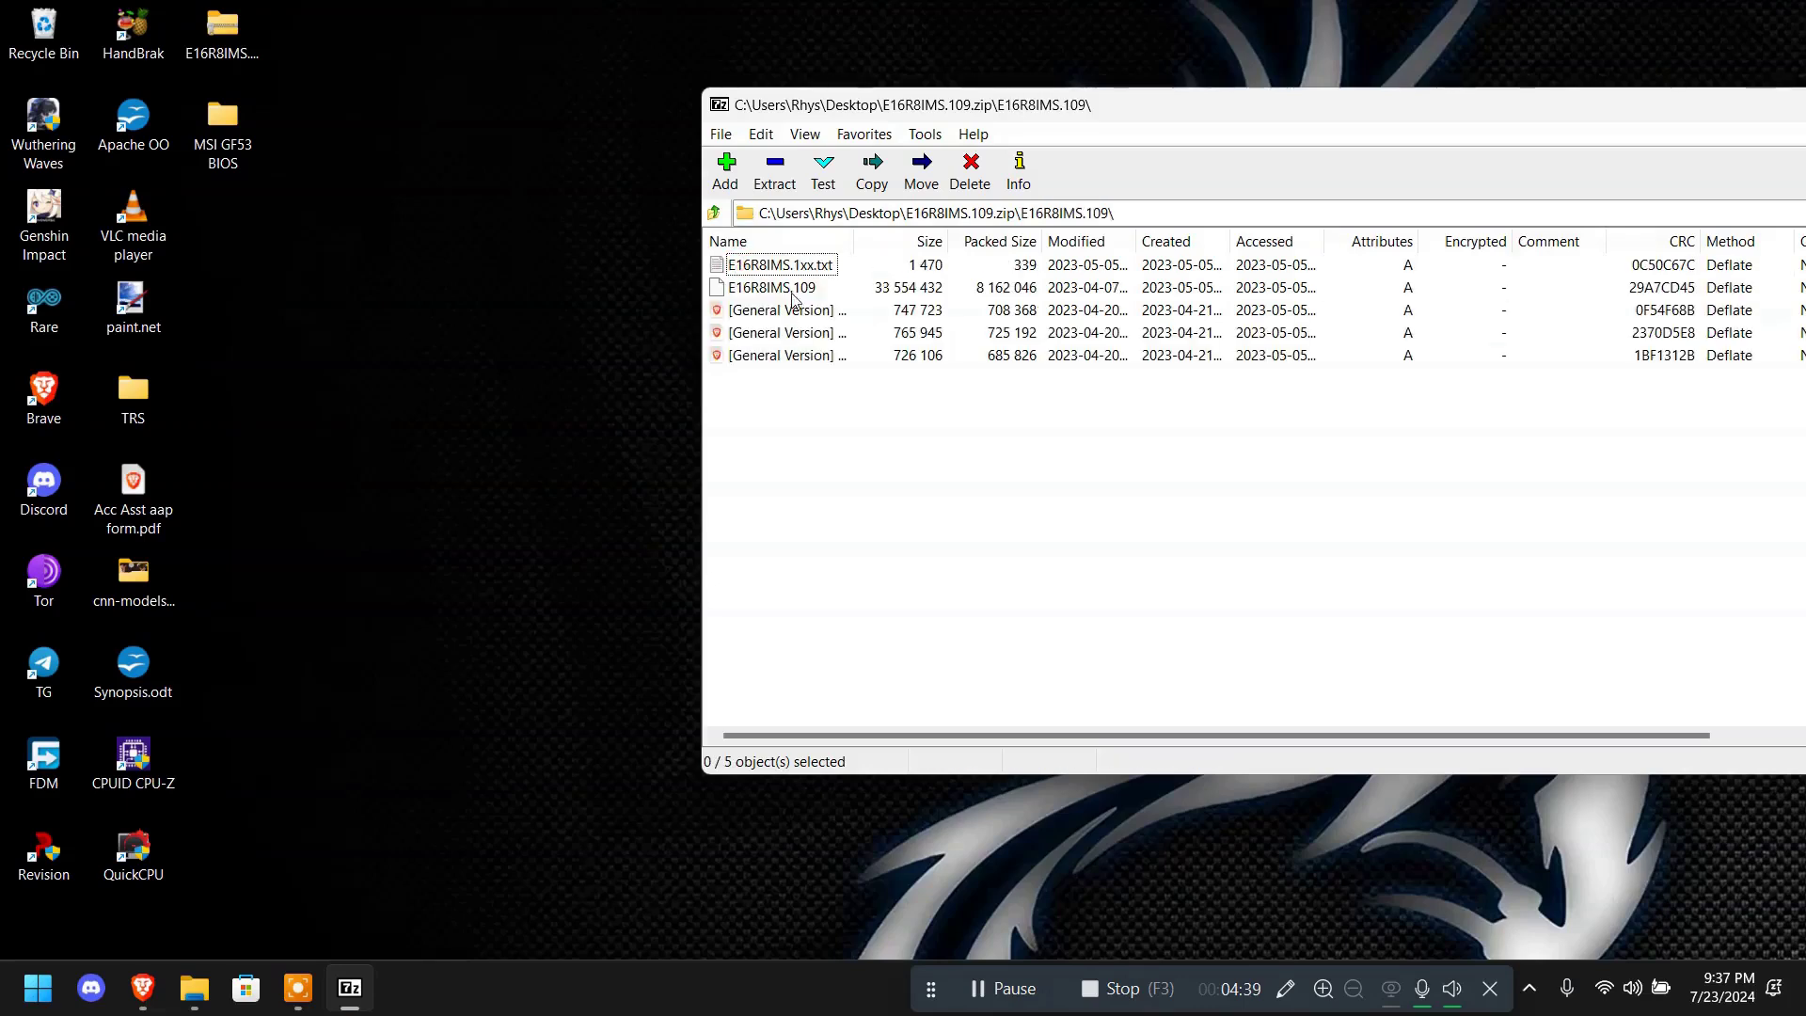
{"action": "left_click", "coordinate": [780, 293]}
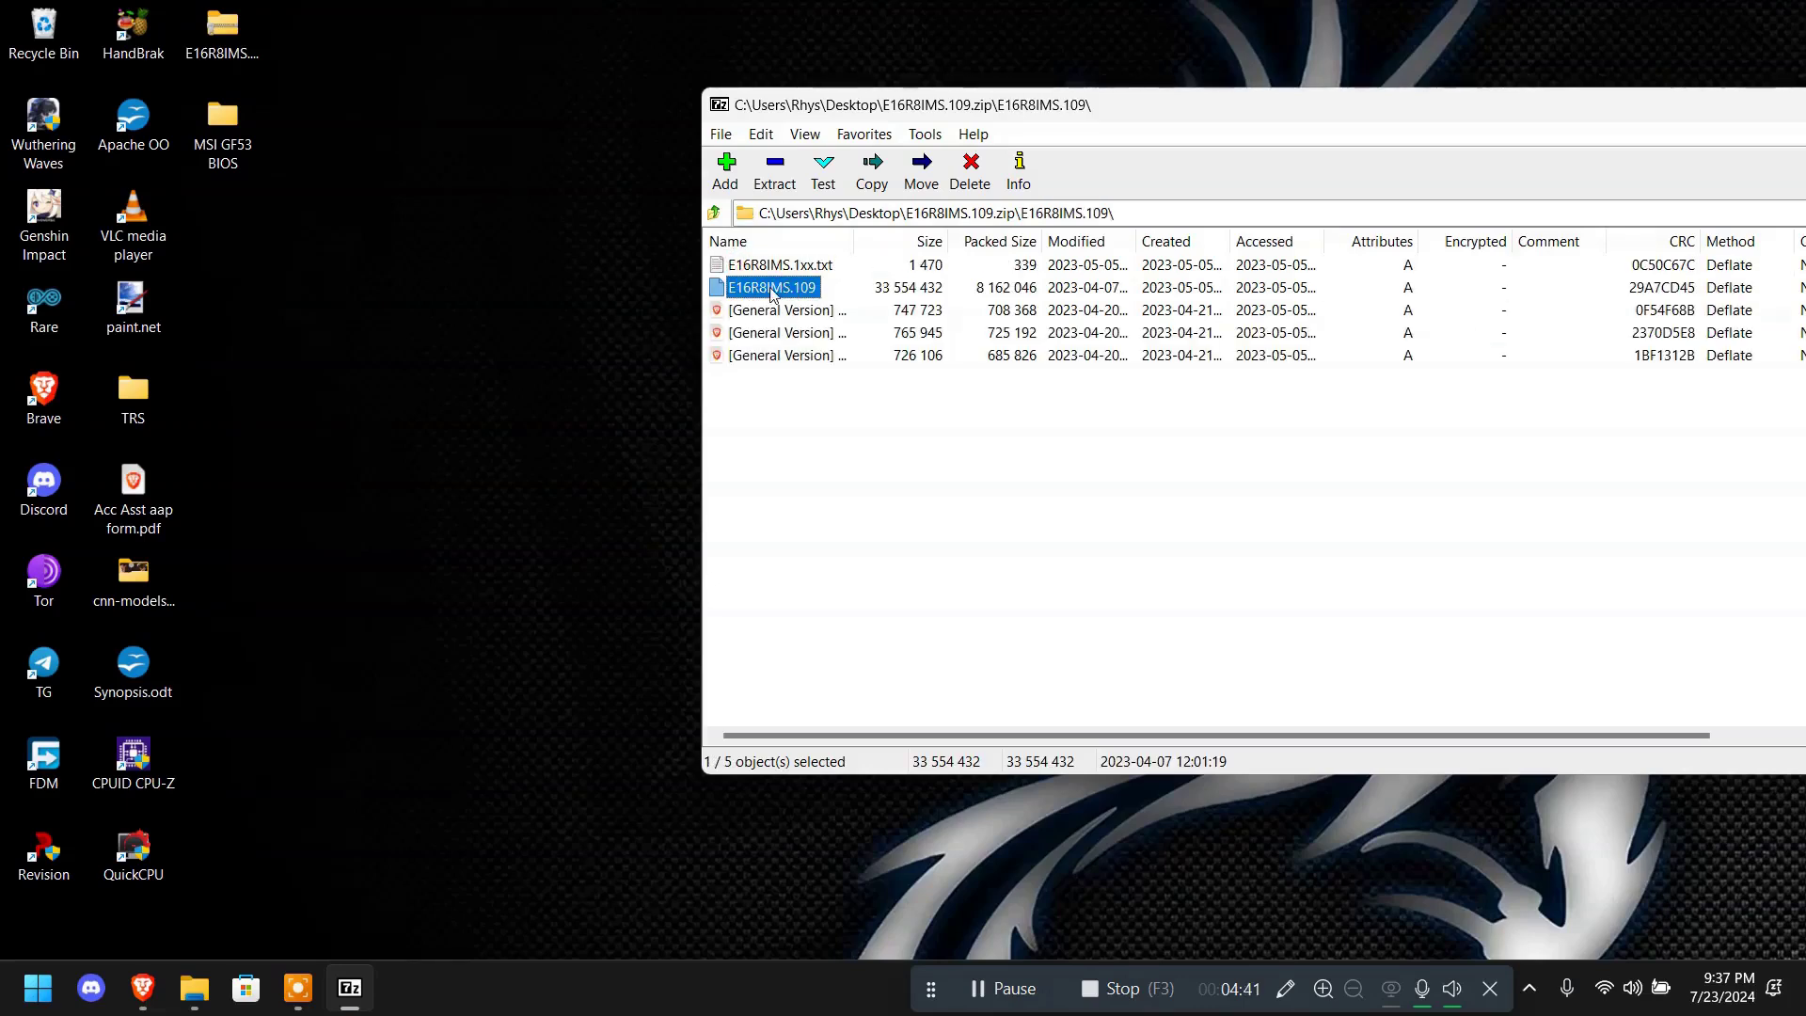
{"action": "left_click_drag", "start_coordinate": [382, 273], "coordinate": [269, 222]}
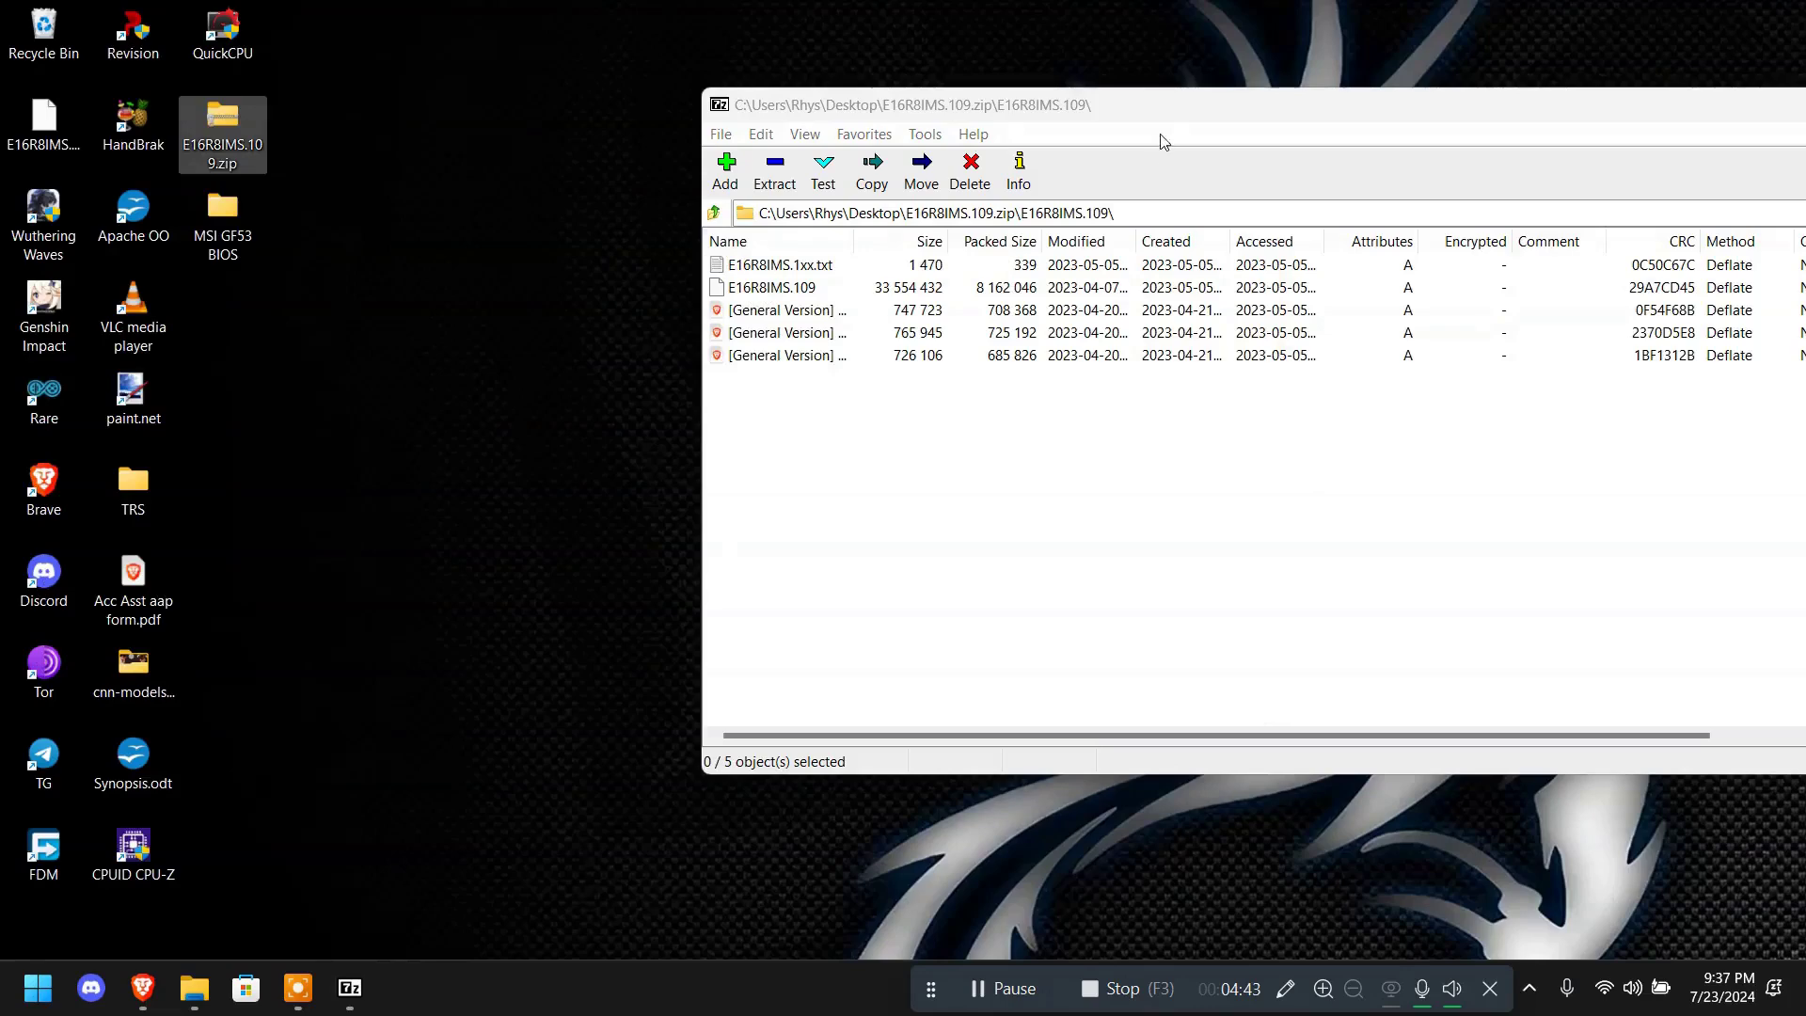
{"action": "left_click_drag", "start_coordinate": [1197, 102], "coordinate": [802, 60]}
{"action": "left_click", "coordinate": [1614, 63]}
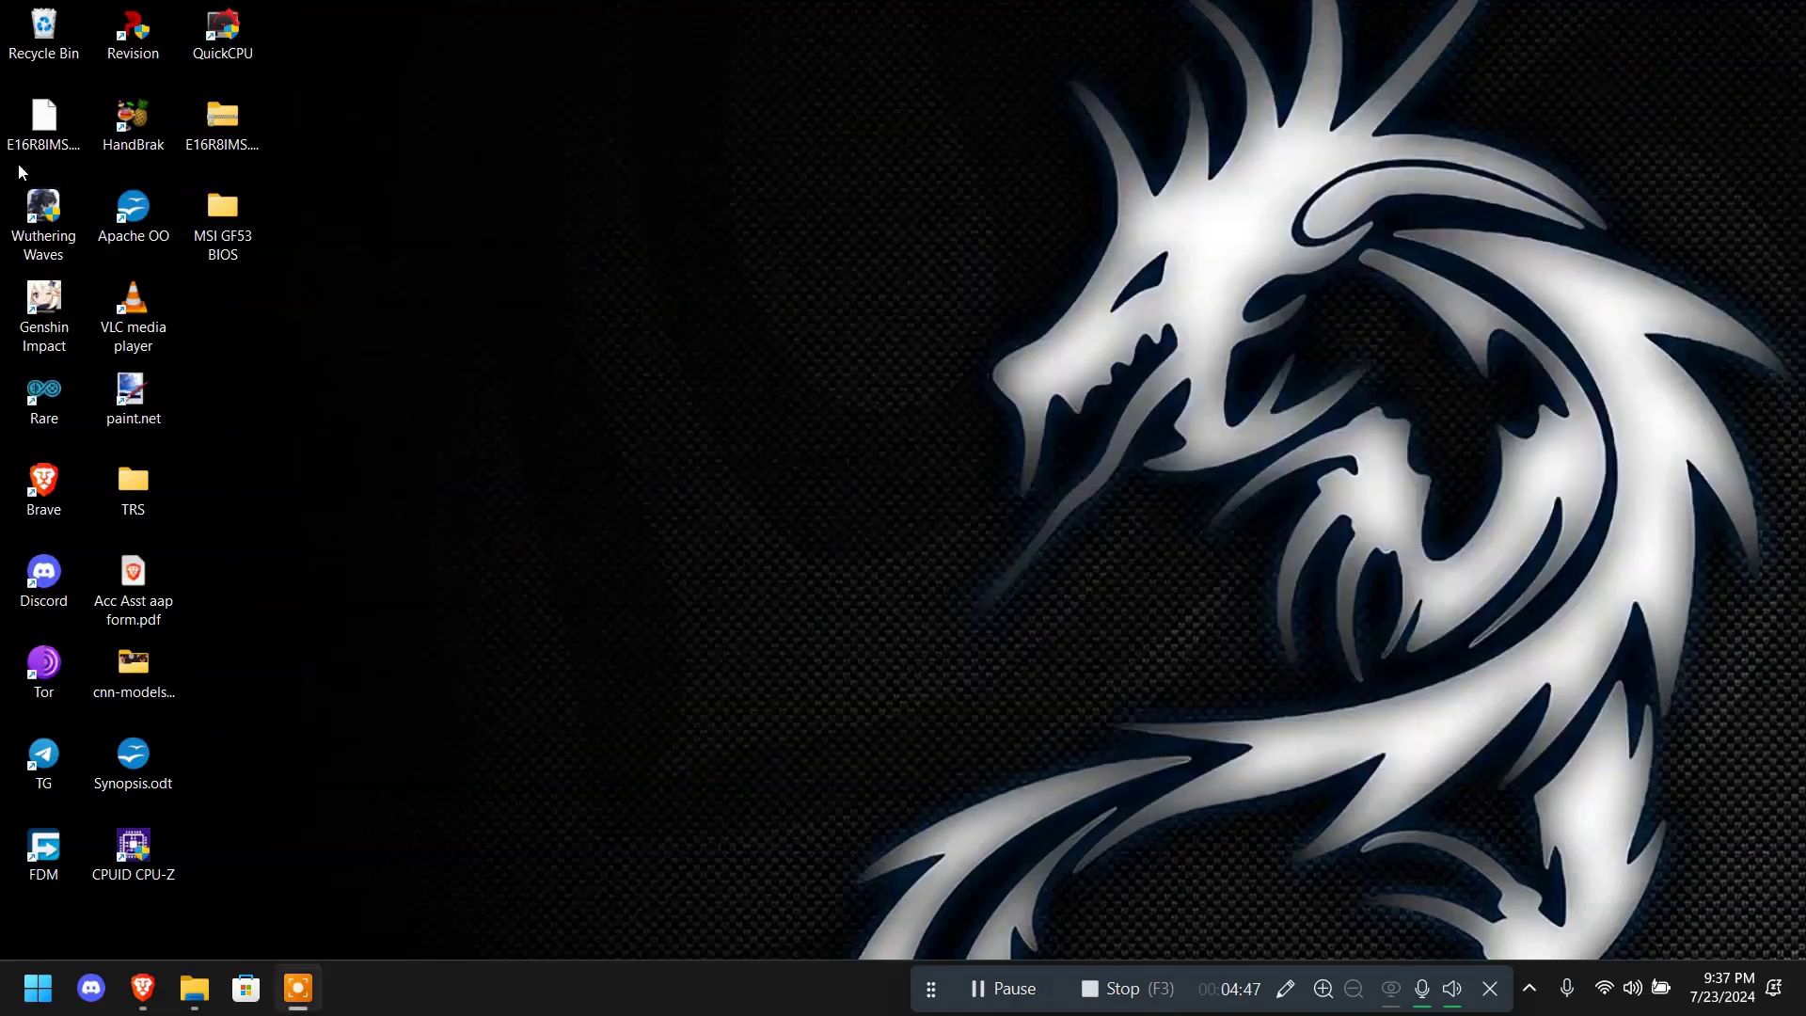
- Move the E16R8IMS.109 icon to the third desktop column and check USB Drive (F:) holds E16R8IMS.109
{"action": "left_click_drag", "start_coordinate": [49, 149], "coordinate": [252, 322]}
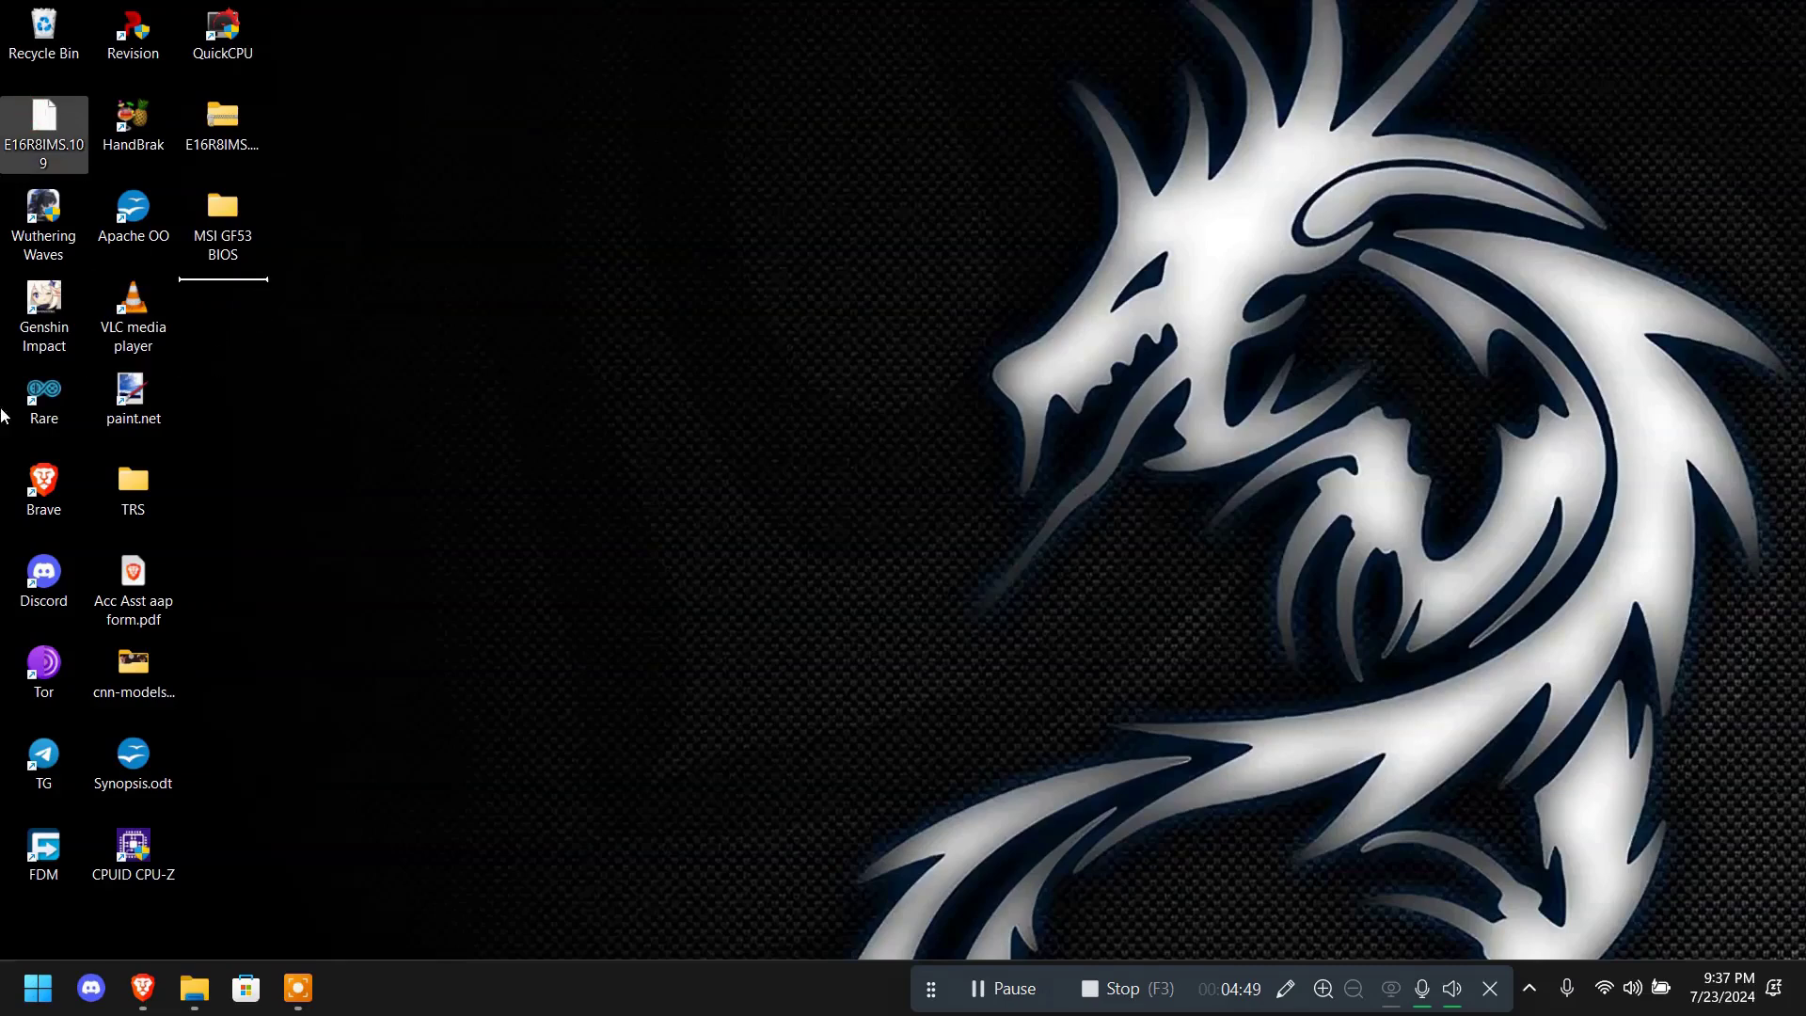
{"action": "left_click_drag", "start_coordinate": [2, 415], "coordinate": [21, 422]}
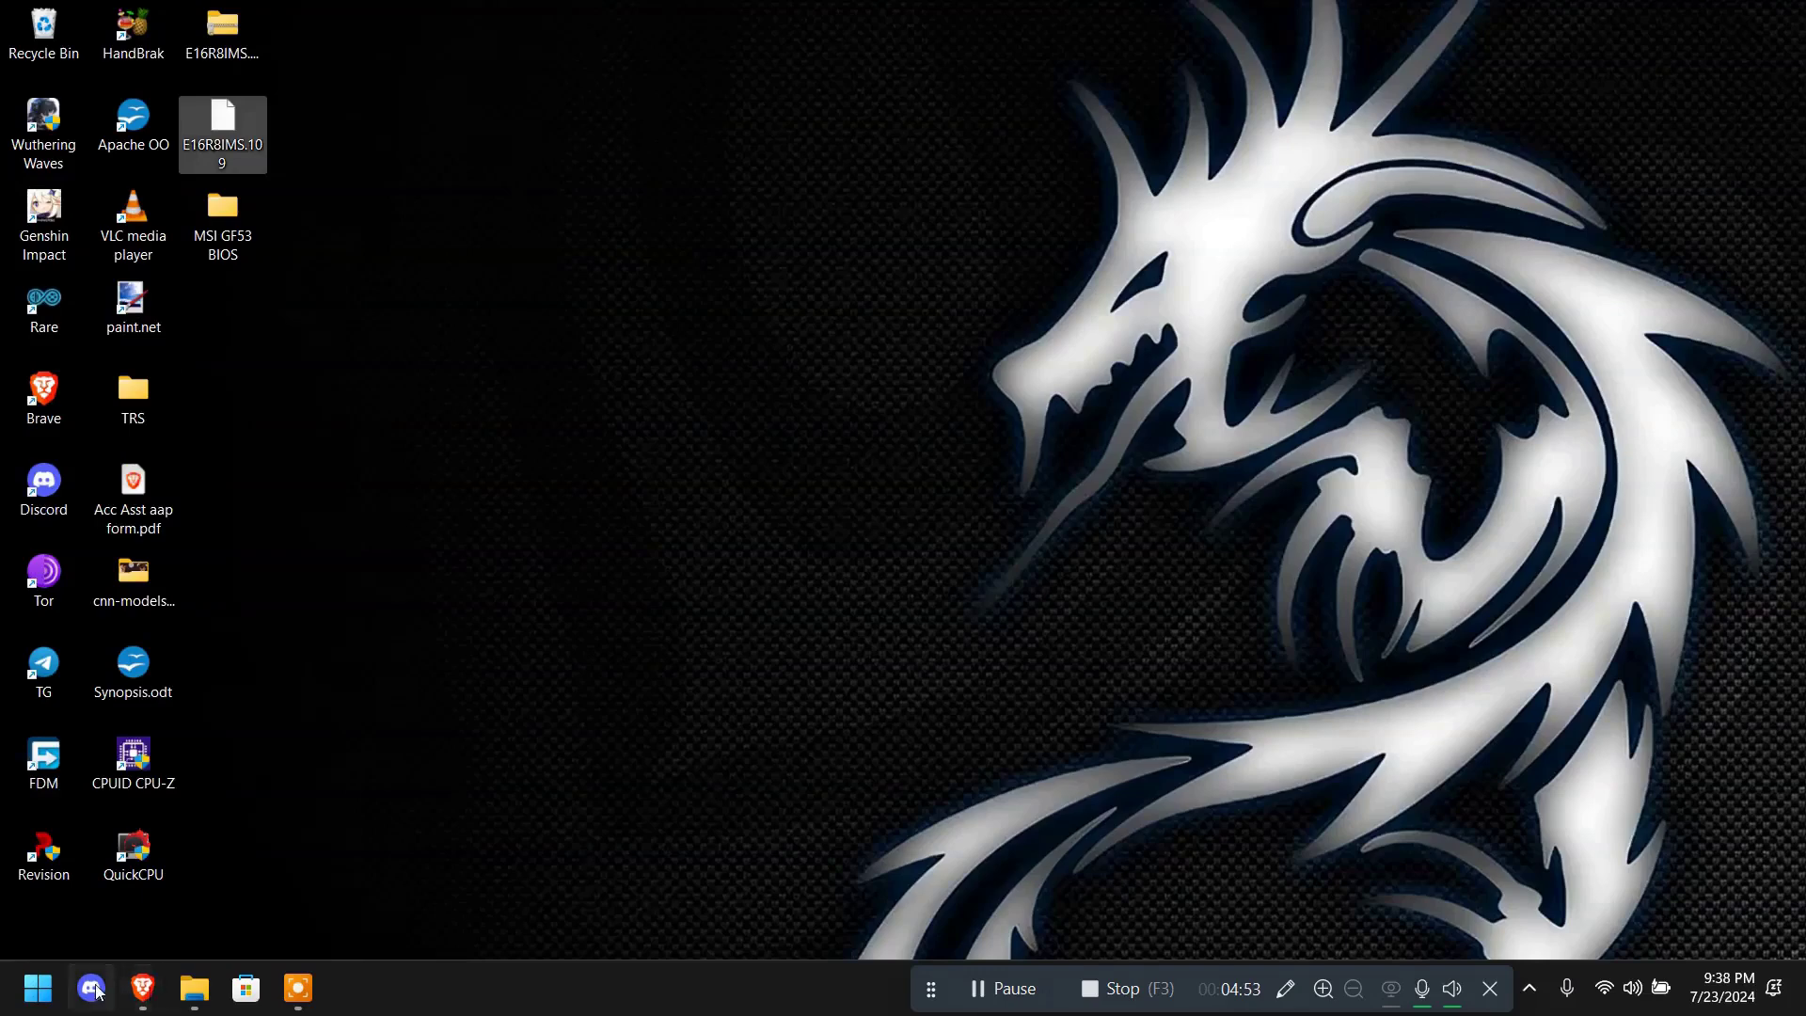
{"action": "left_click", "coordinate": [188, 999]}
{"action": "left_click_drag", "start_coordinate": [824, 164], "coordinate": [692, 99]}
{"action": "left_click", "coordinate": [666, 101]}
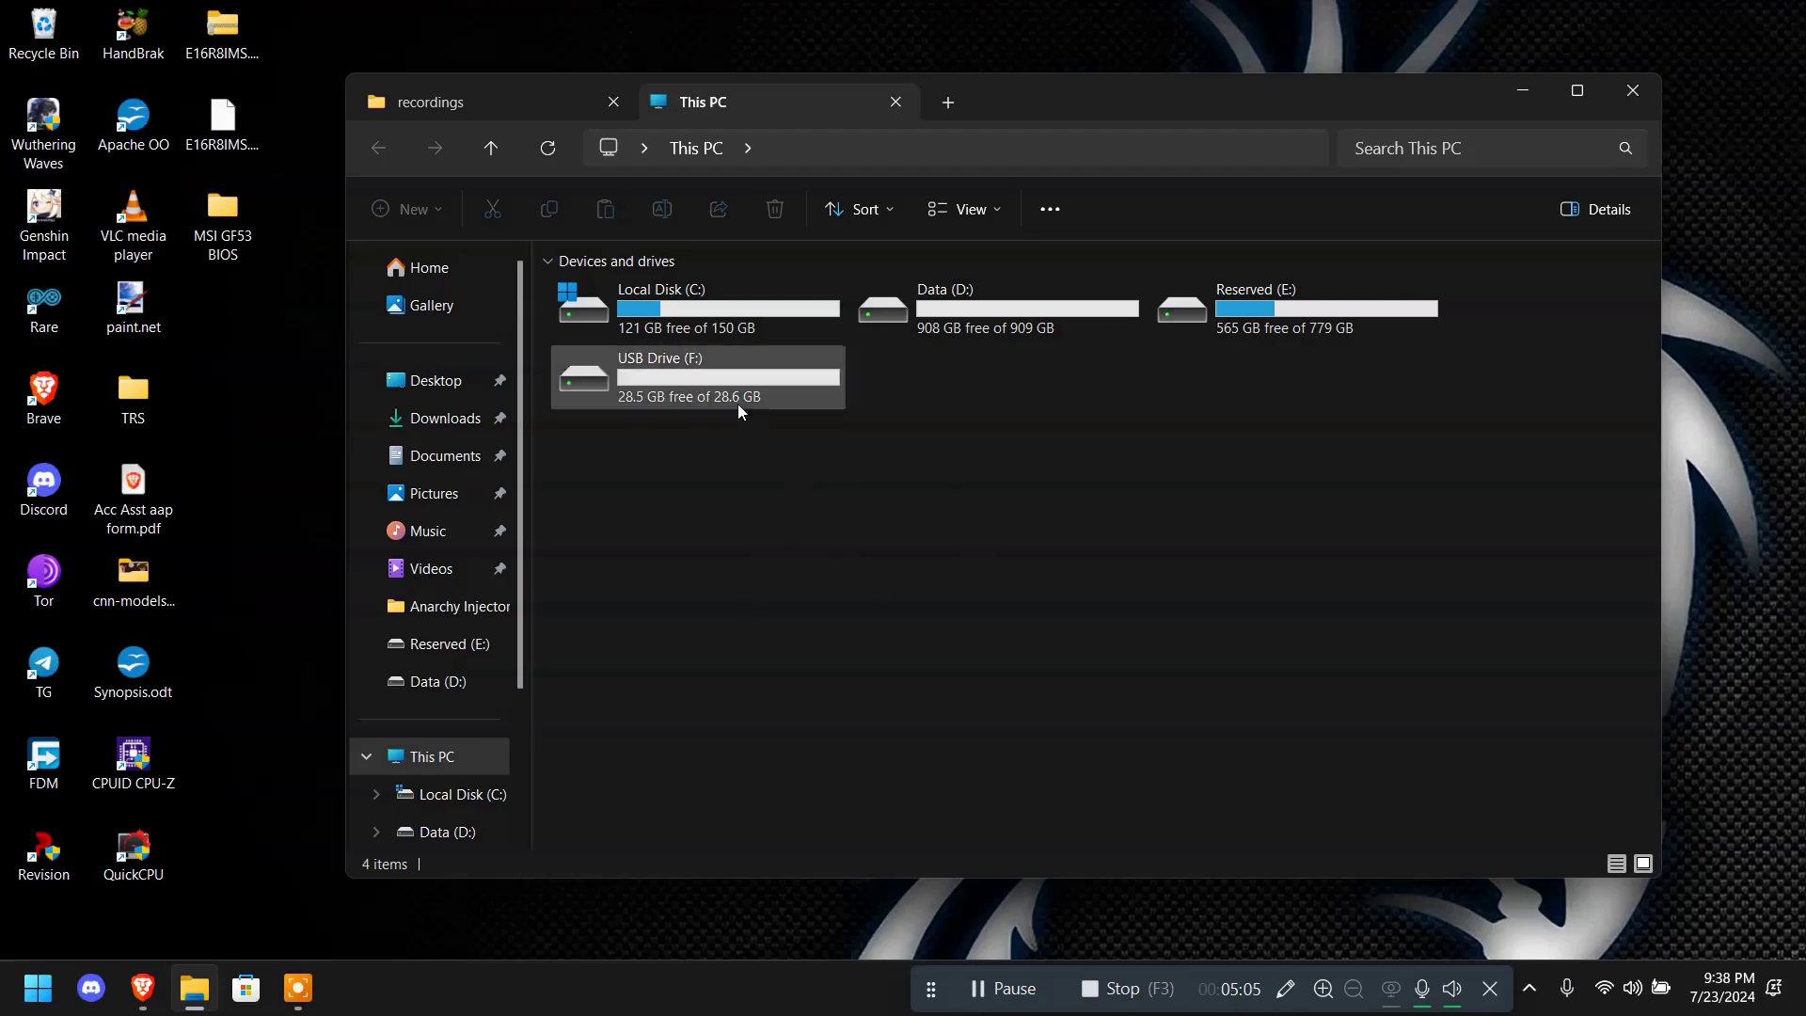
{"action": "double_click", "coordinate": [738, 404]}
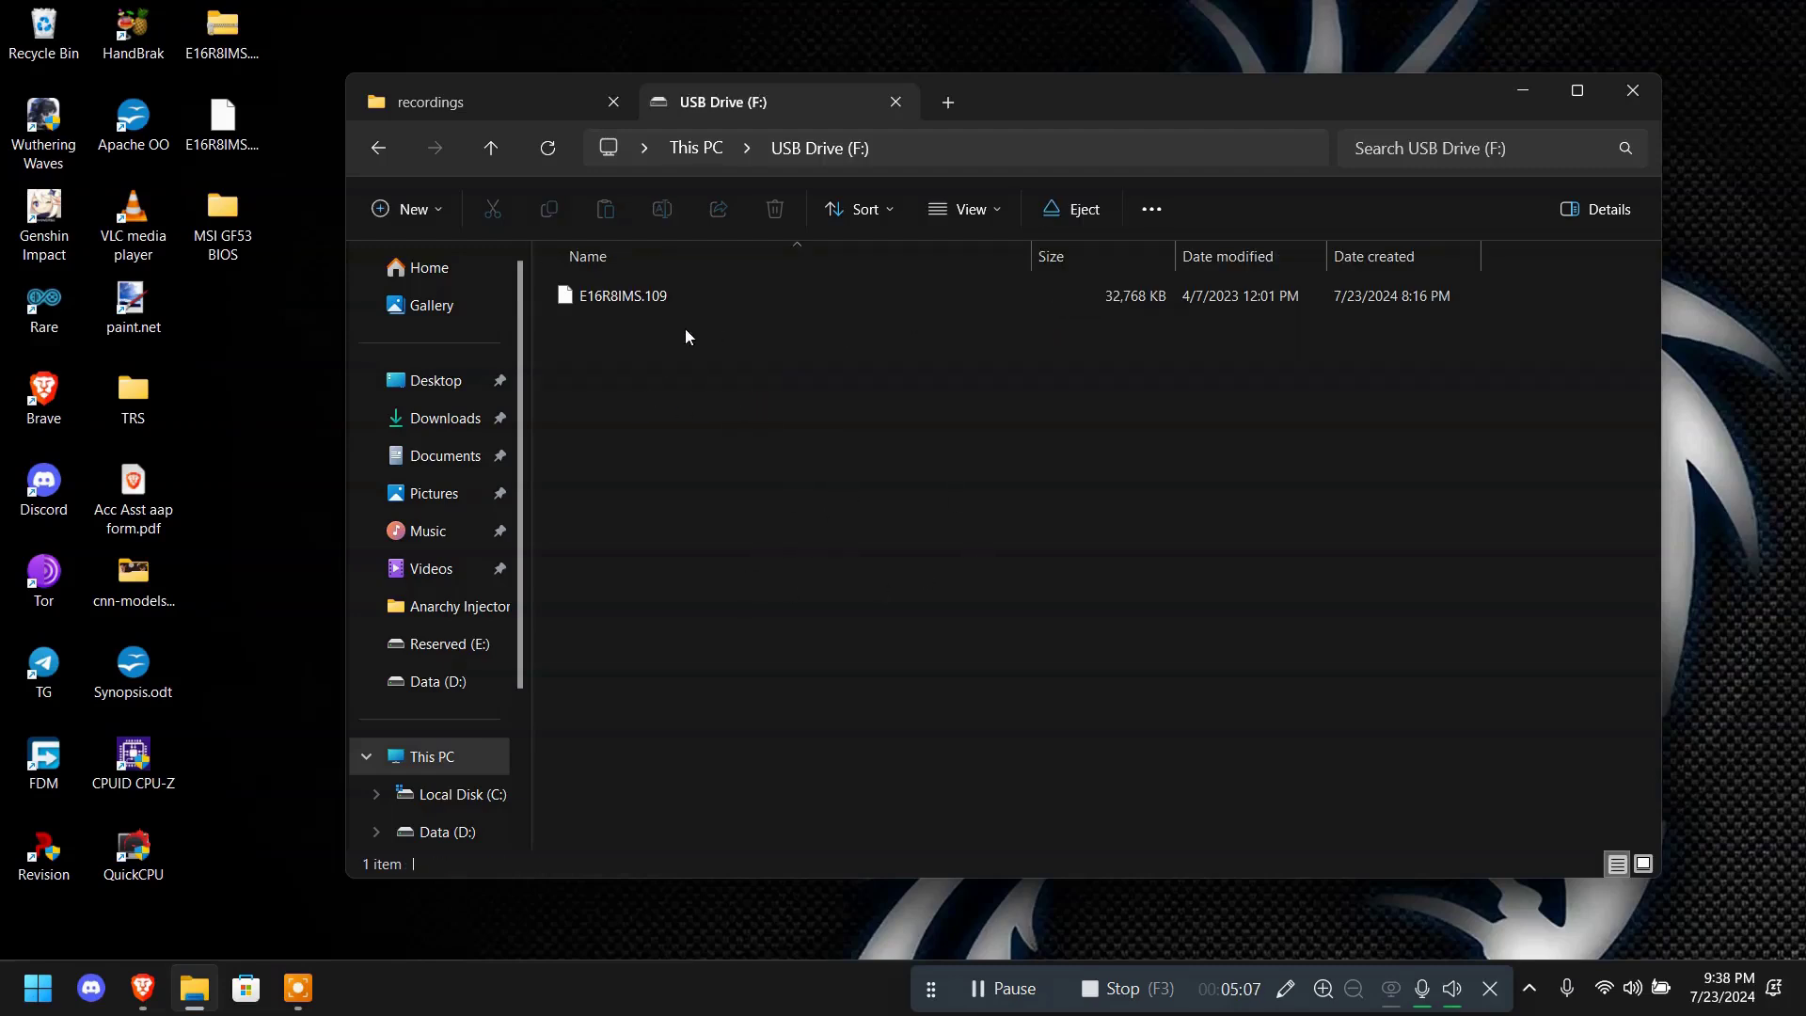
{"action": "left_click", "coordinate": [226, 132]}
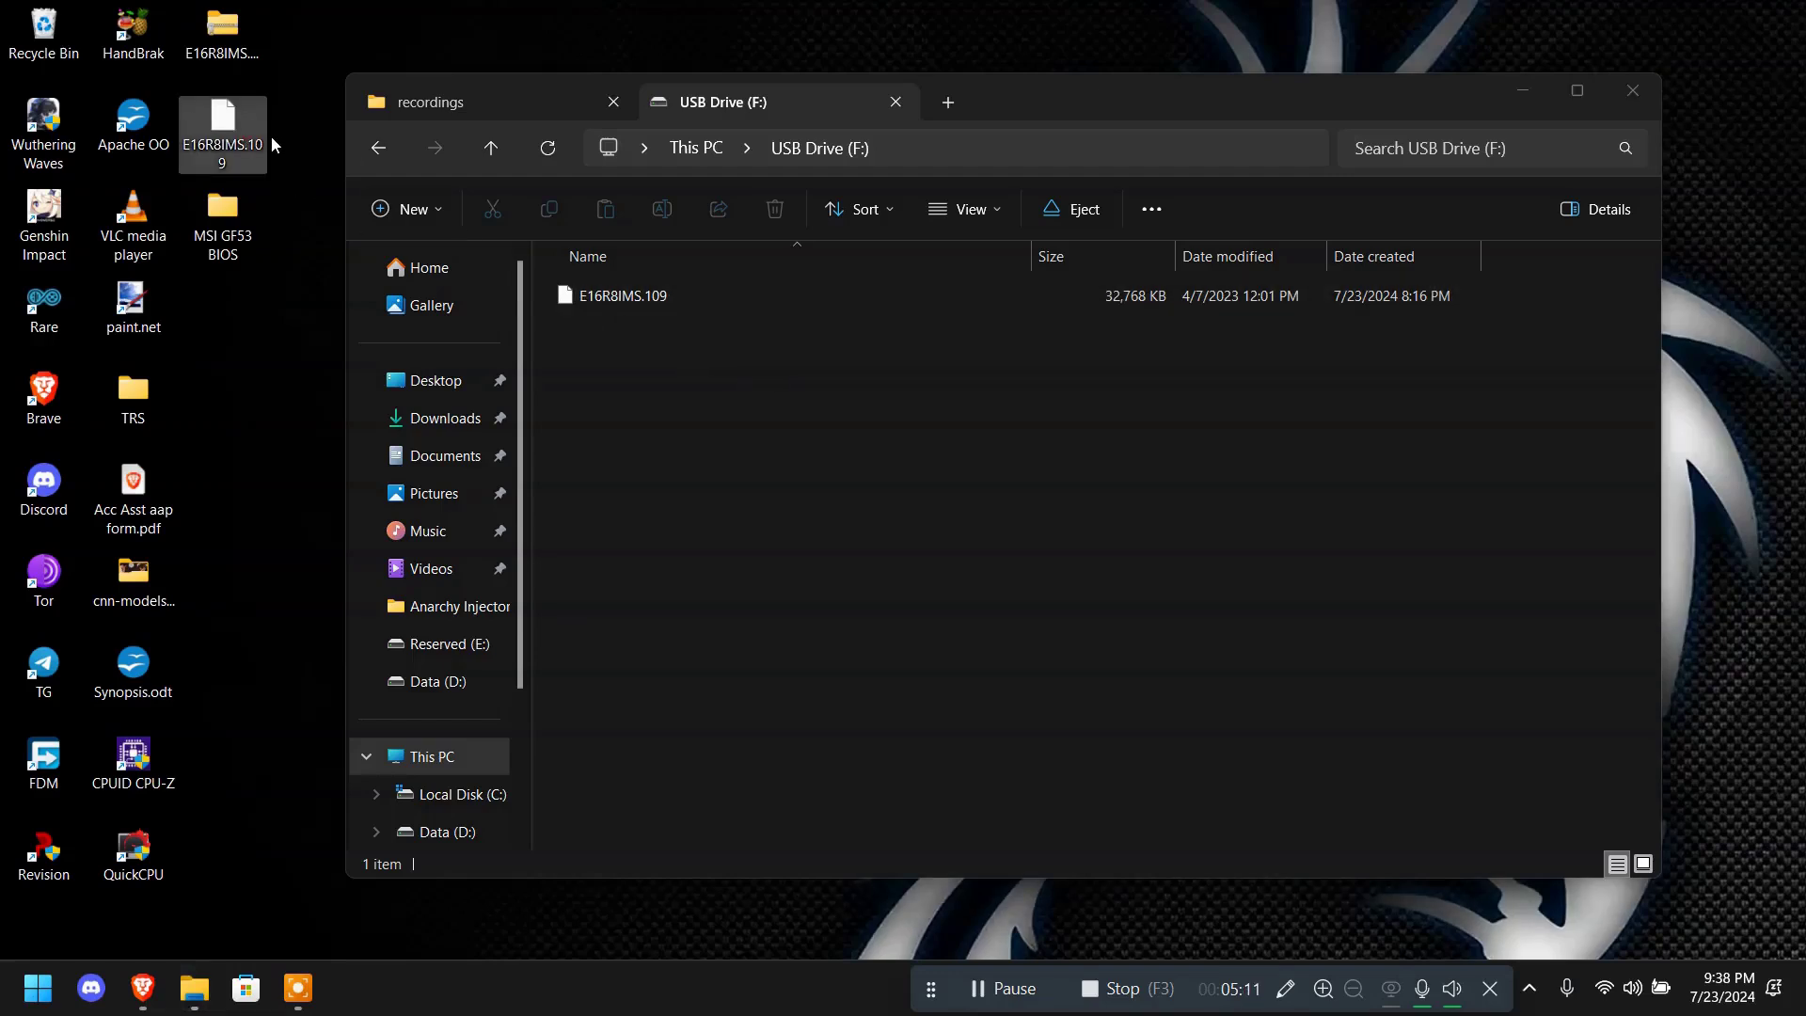
- Close the File Explorer tabs and refresh the desktop
{"action": "left_click", "coordinate": [905, 115]}
{"action": "left_click", "coordinate": [625, 98]}
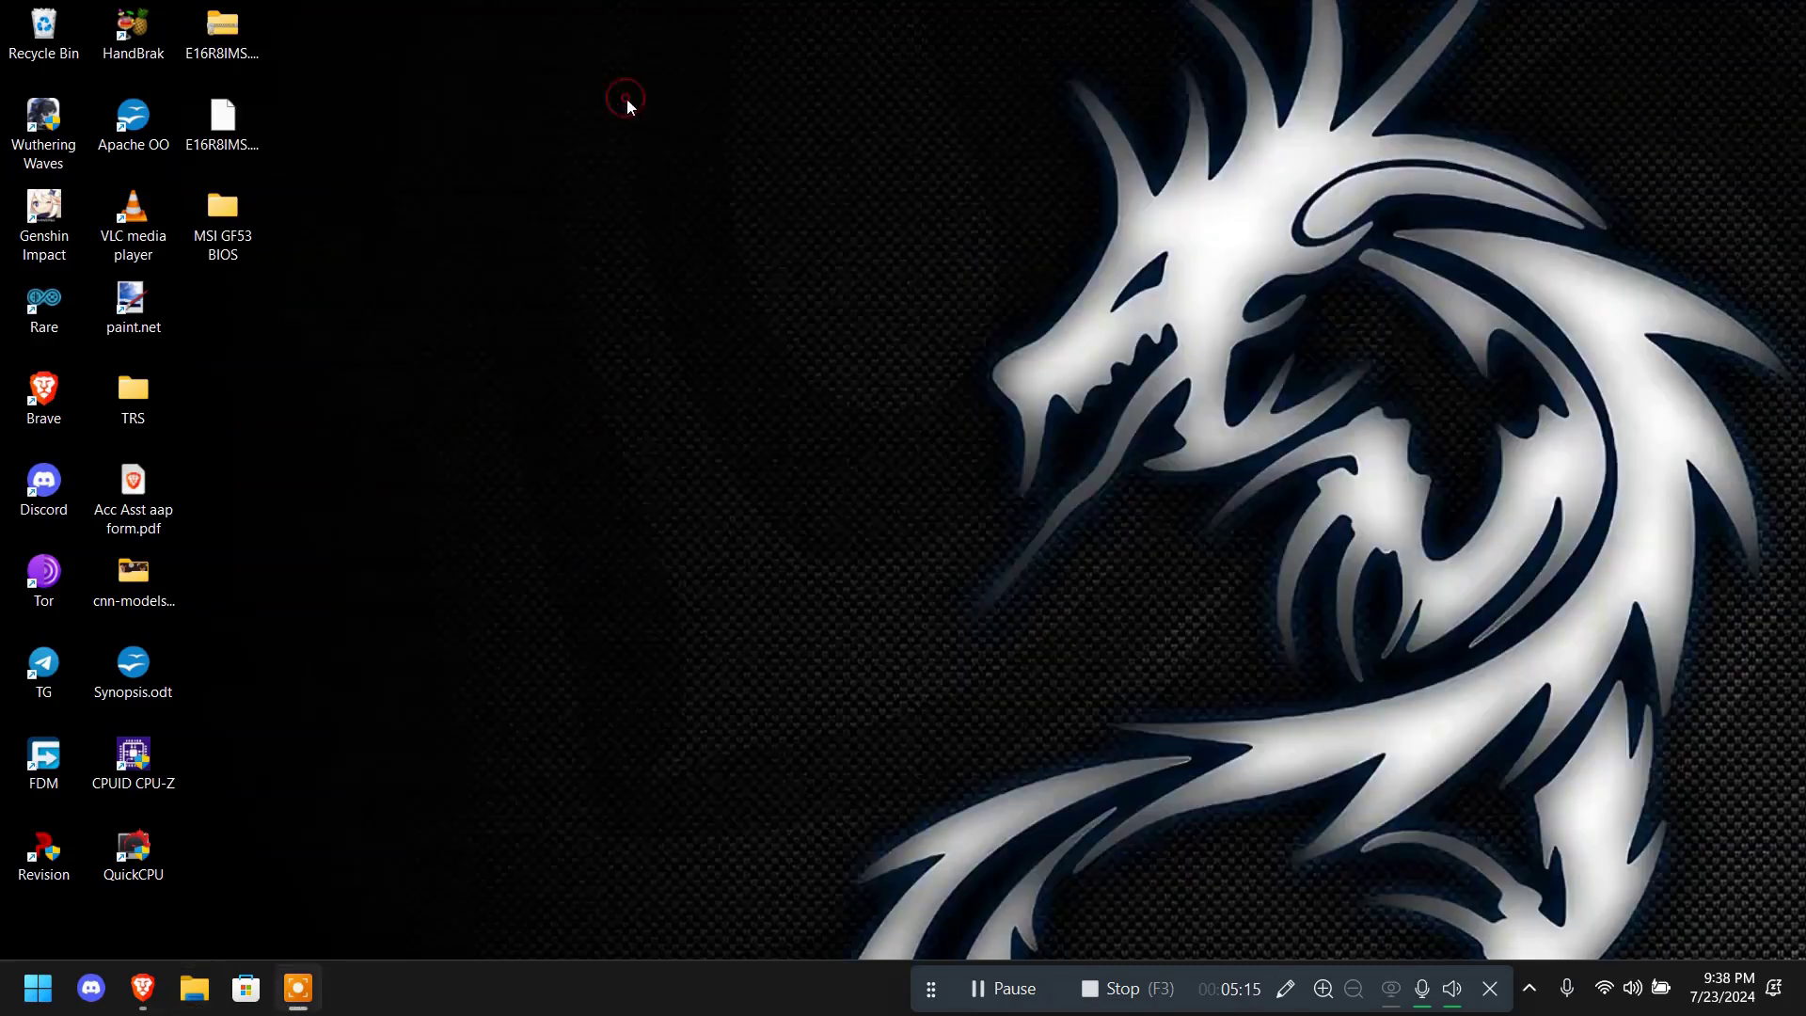
{"action": "right_click", "coordinate": [531, 121]}
{"action": "left_click", "coordinate": [602, 189]}
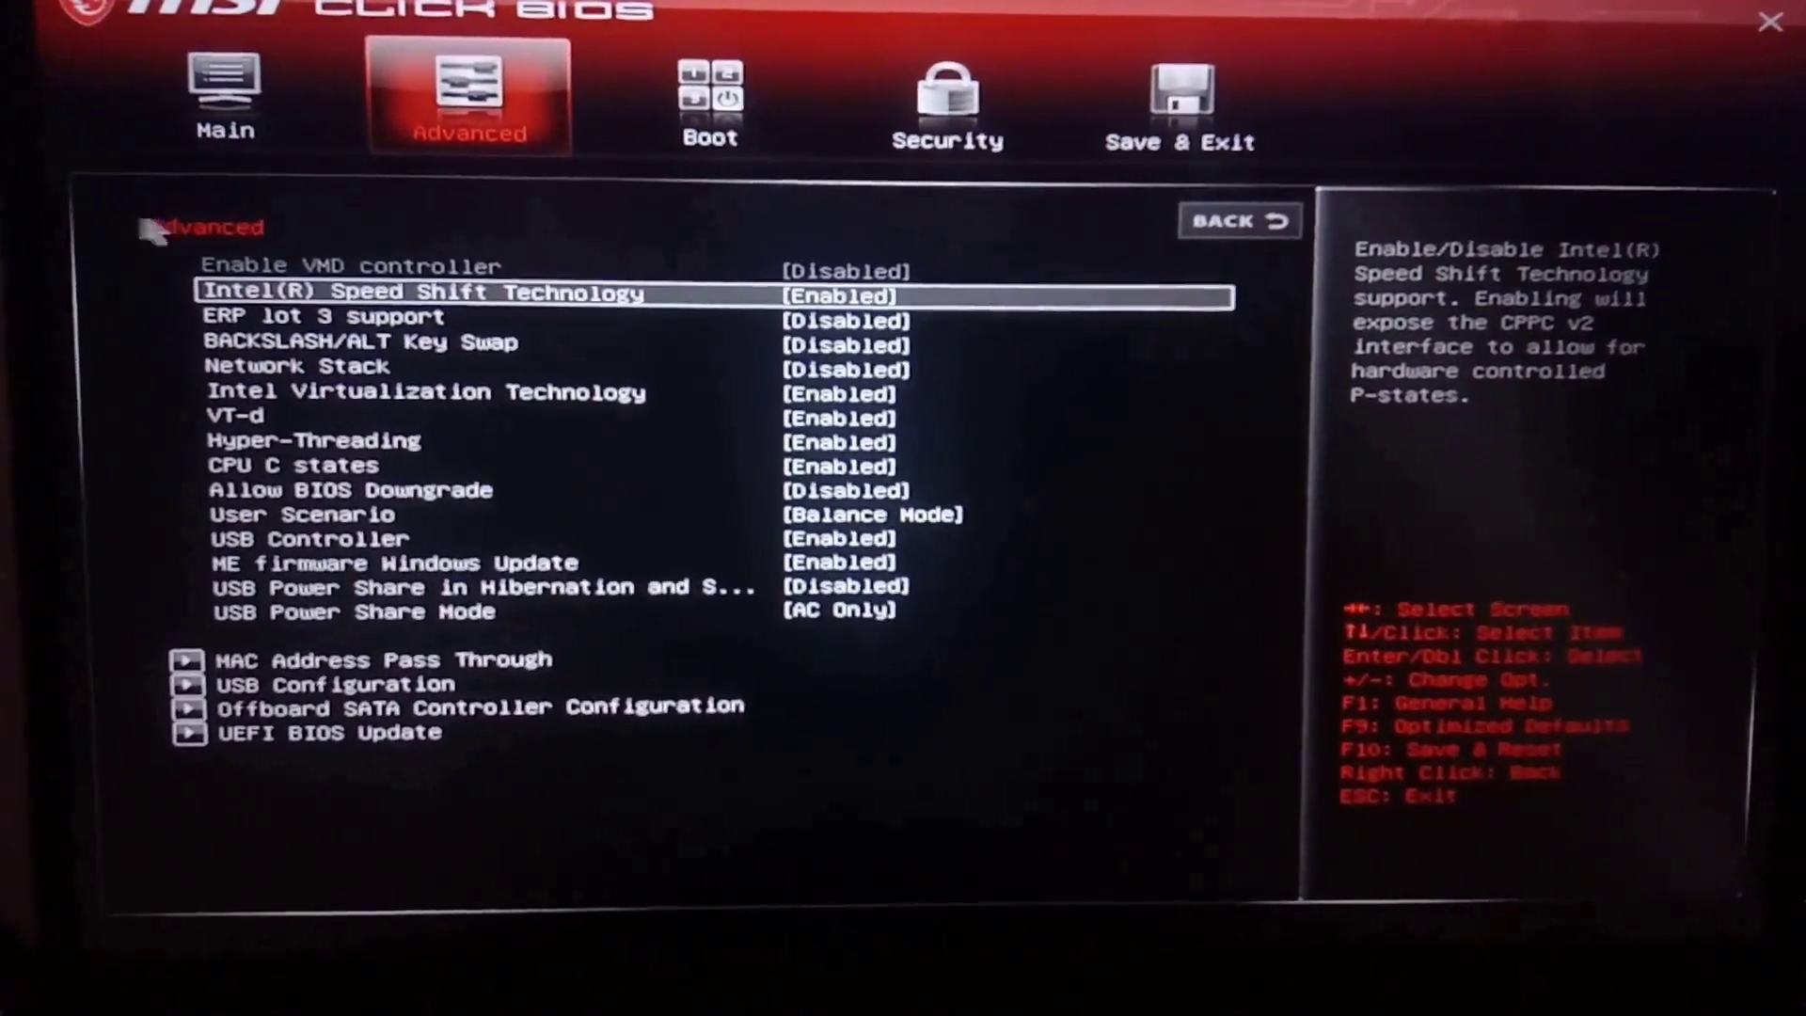
{"action": "left_click", "coordinate": [216, 115]}
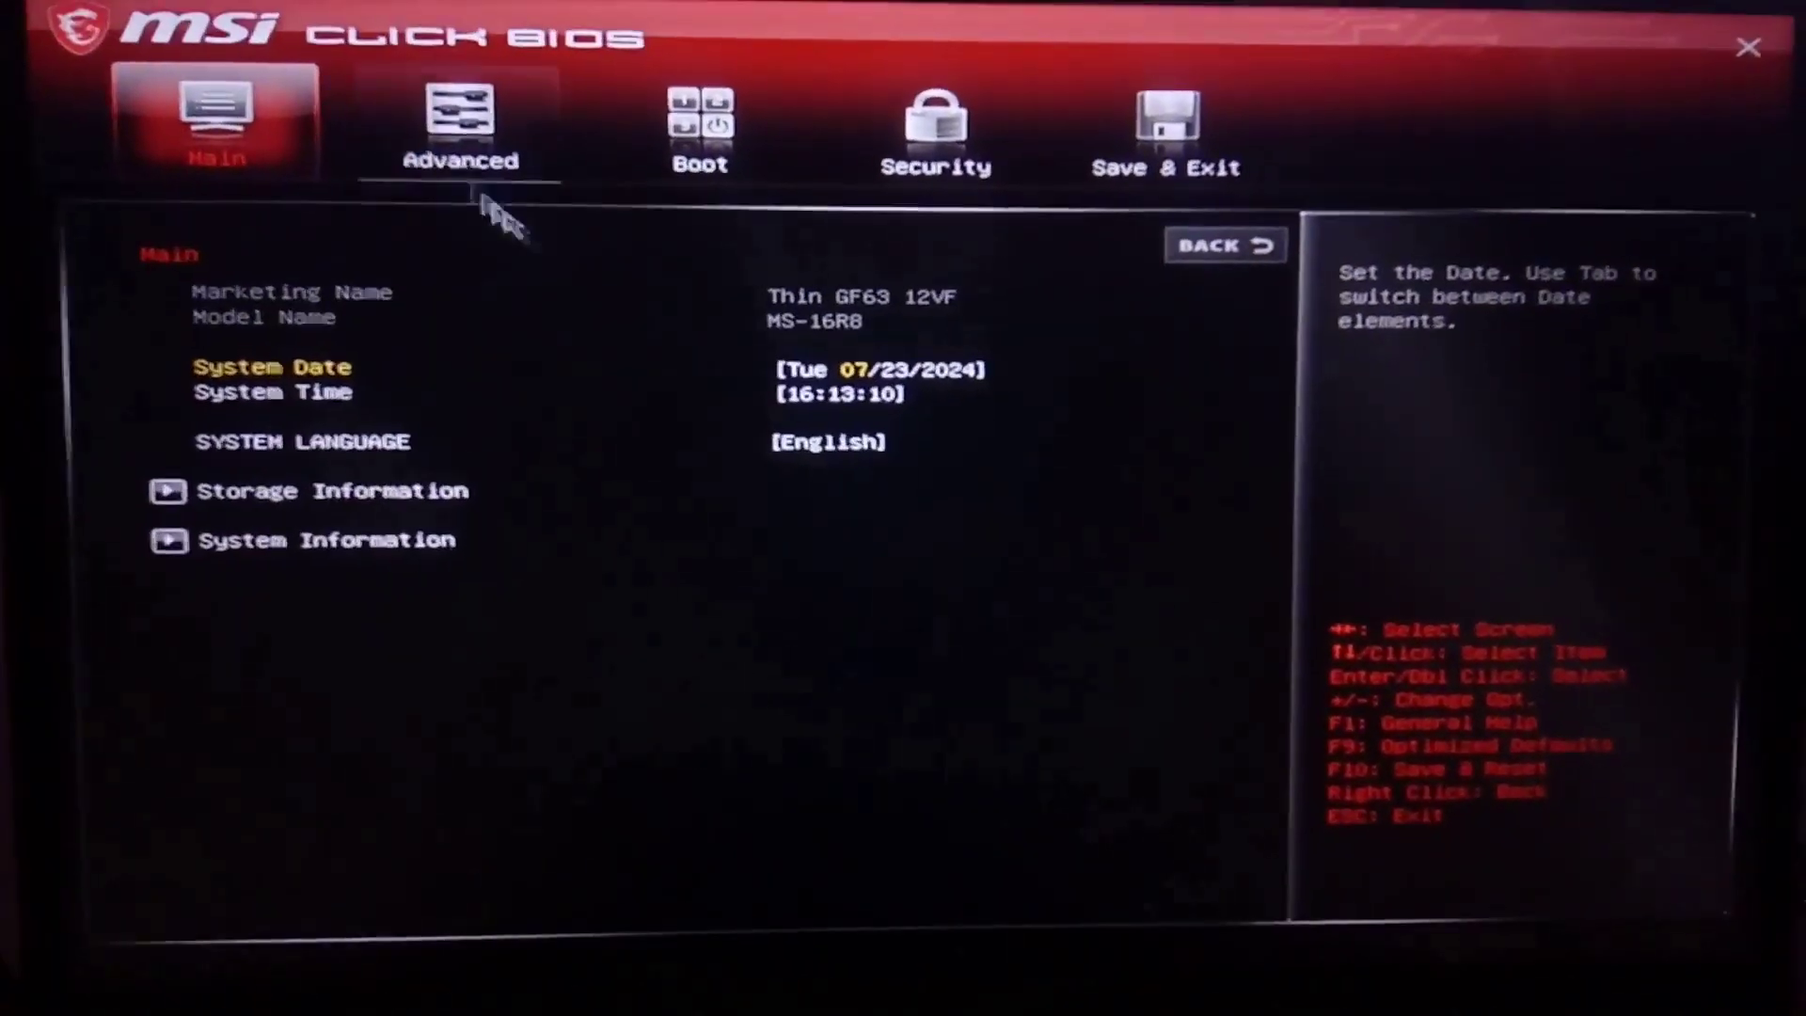
{"action": "left_click", "coordinate": [458, 89]}
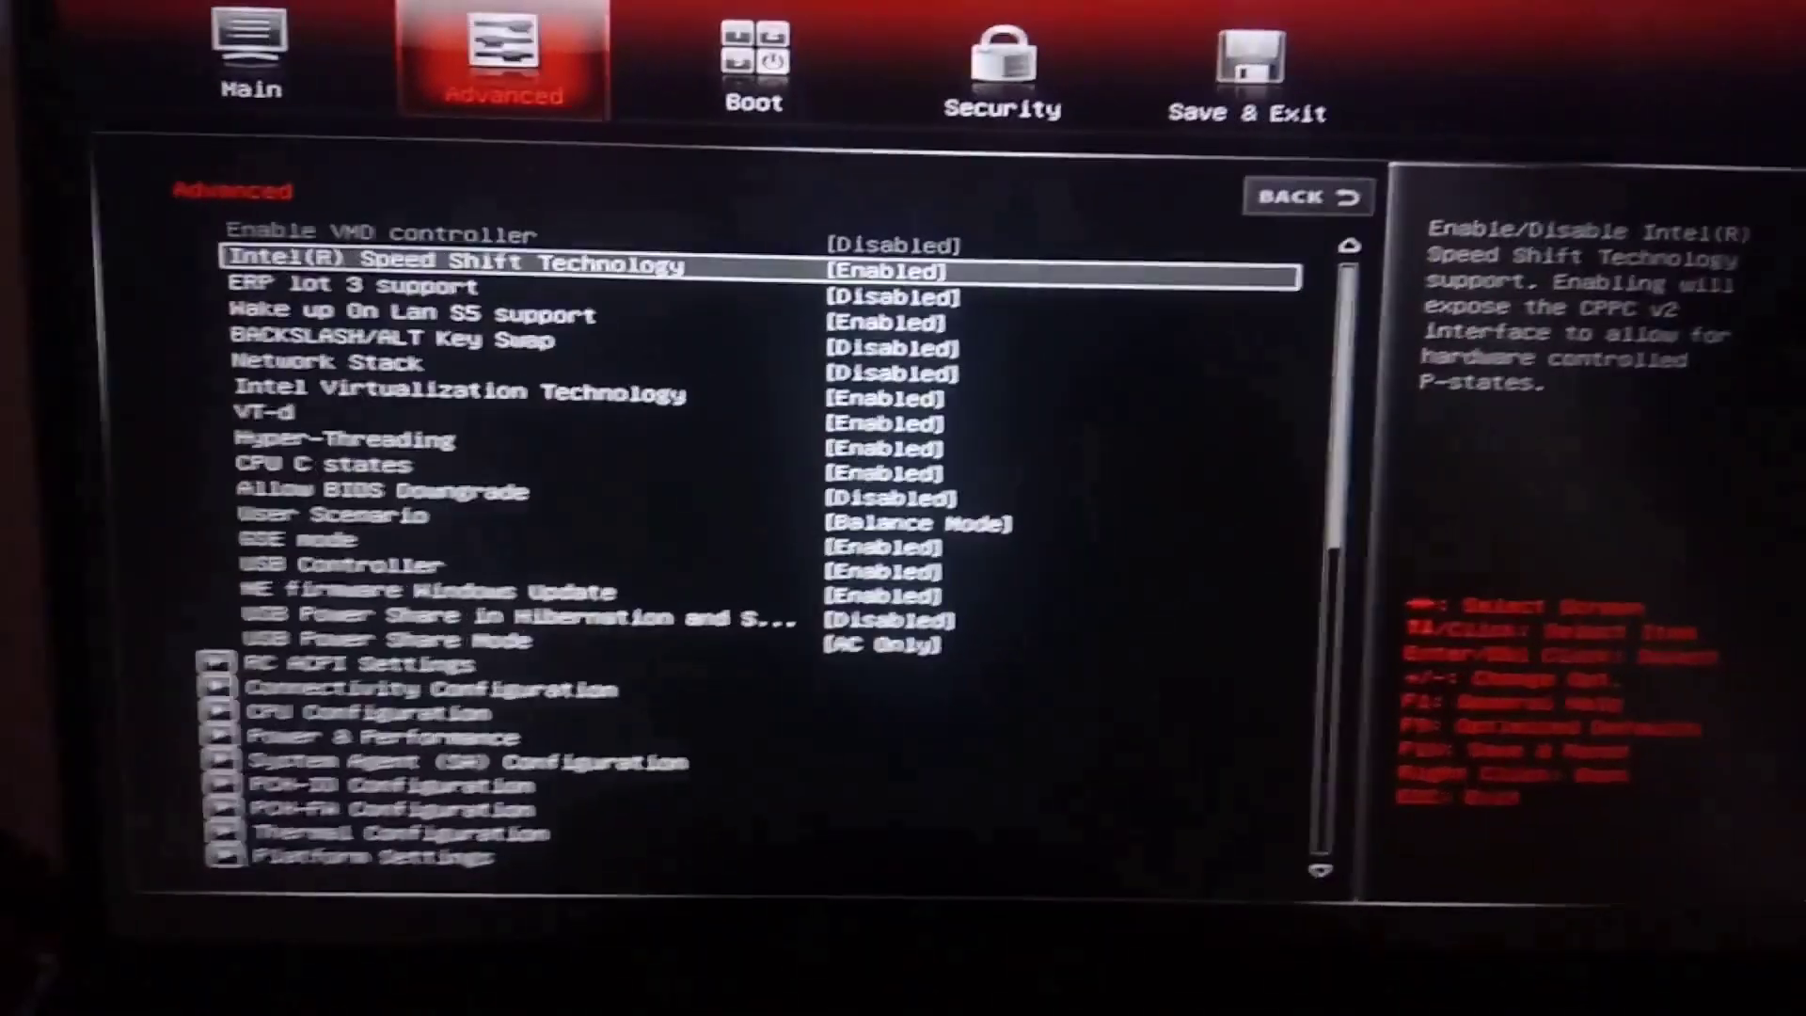
{"action": "key", "text": "Down"}
{"action": "key", "text": "Down"}
{"action": "key", "text": "Down"}
{"action": "key", "text": "Down"}
{"action": "key", "text": "Down"}
{"action": "key", "text": "Down"}
{"action": "key", "text": "Down"}
{"action": "key", "text": "Down"}
{"action": "key", "text": "Down"}
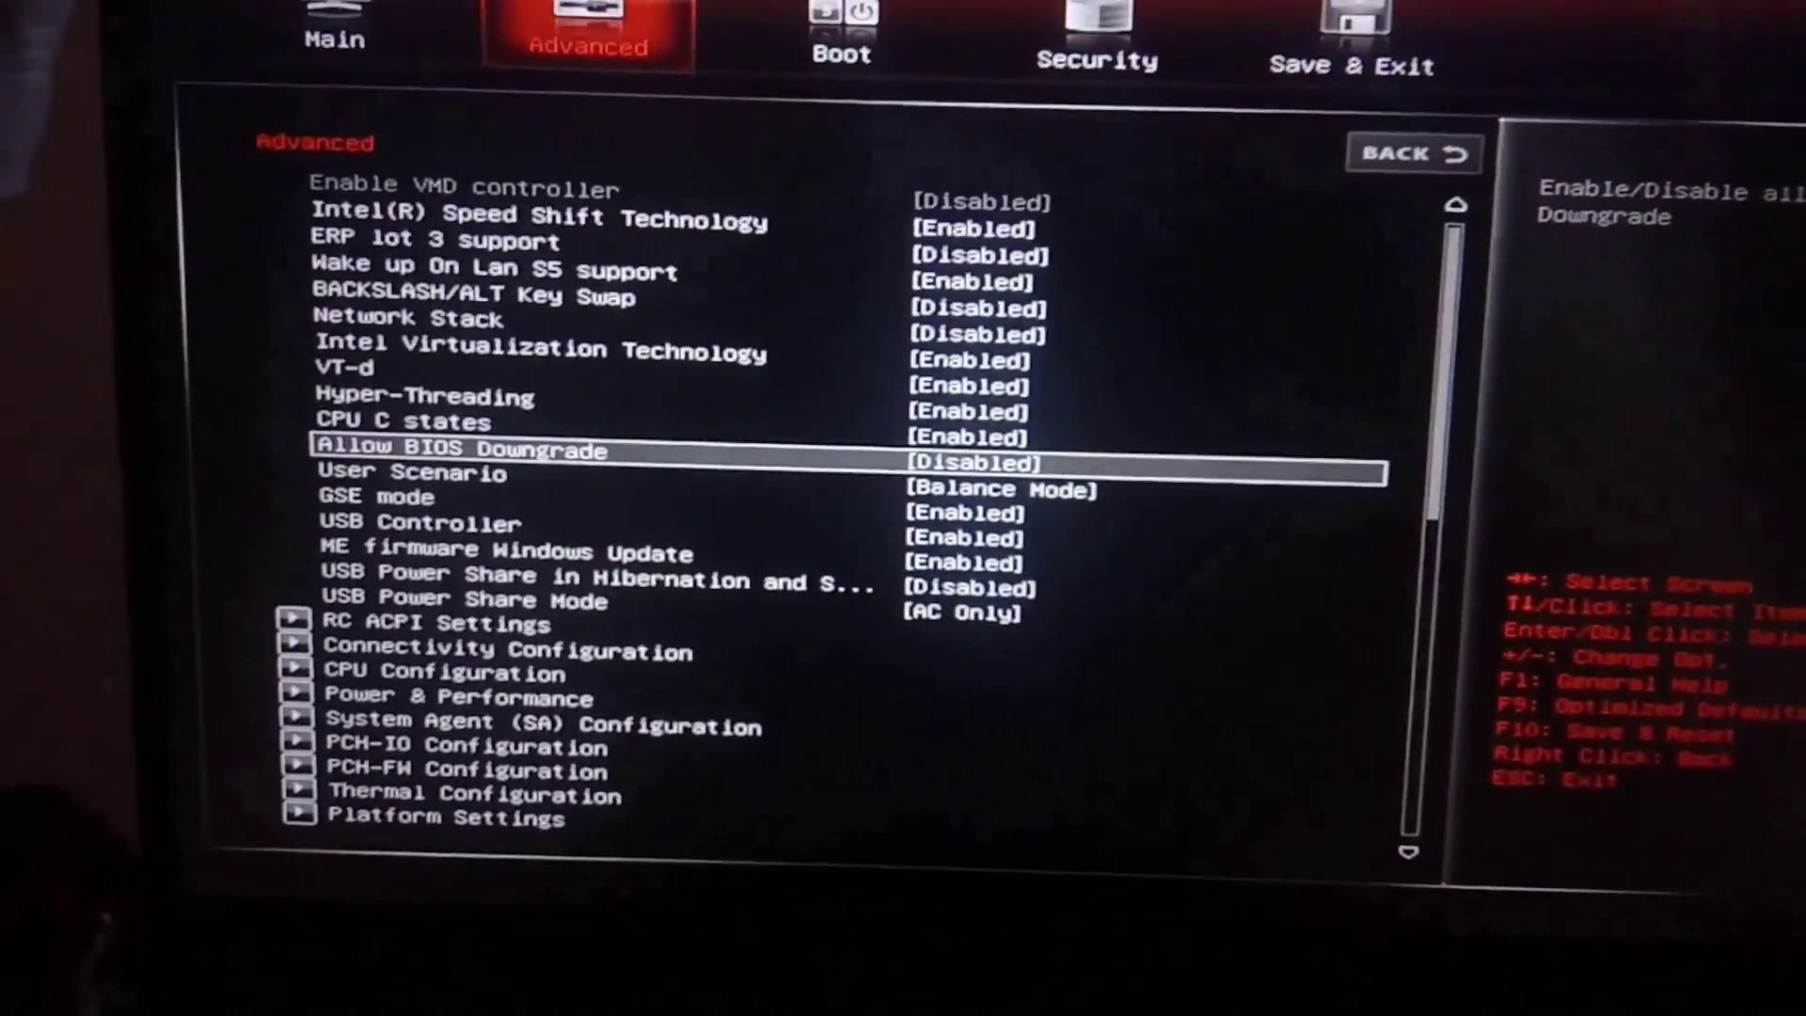
- Switch Allow BIOS Downgrade from Disabled to Enabled, then move to the UEFI BIOS Update entry
{"action": "key", "text": "Return"}
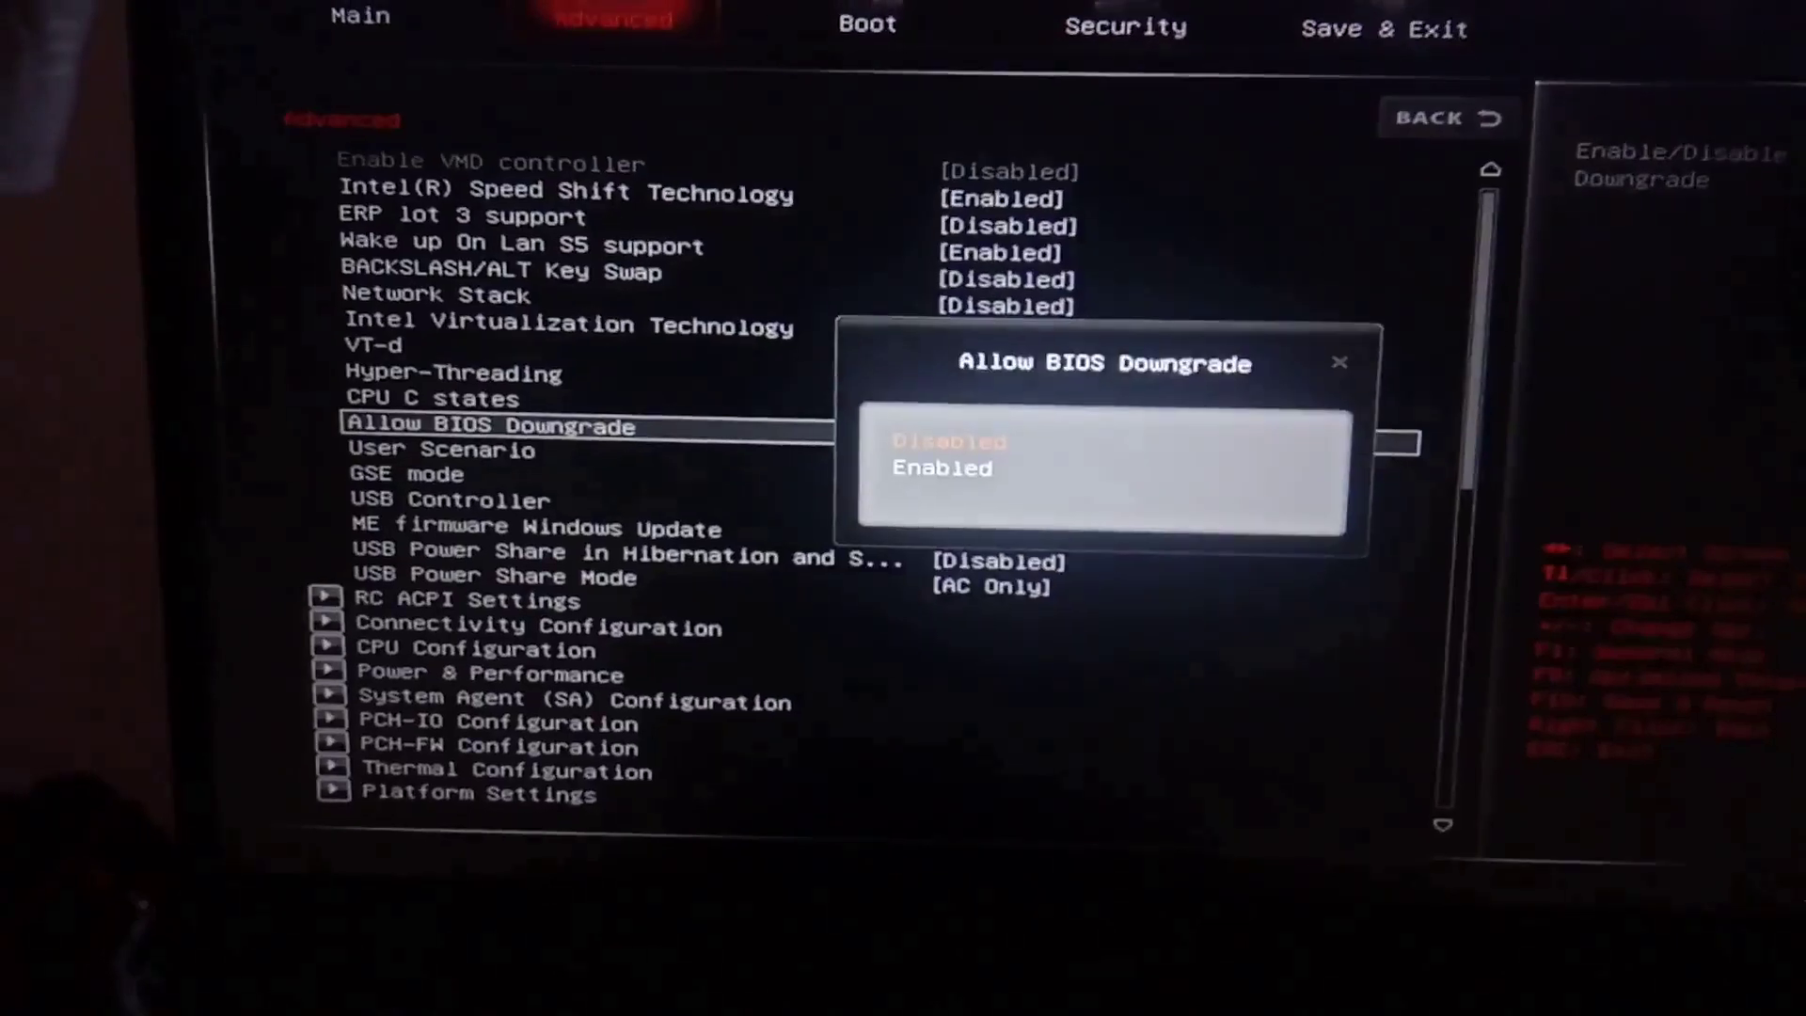
{"action": "key", "text": "Down"}
{"action": "key", "text": "Return"}
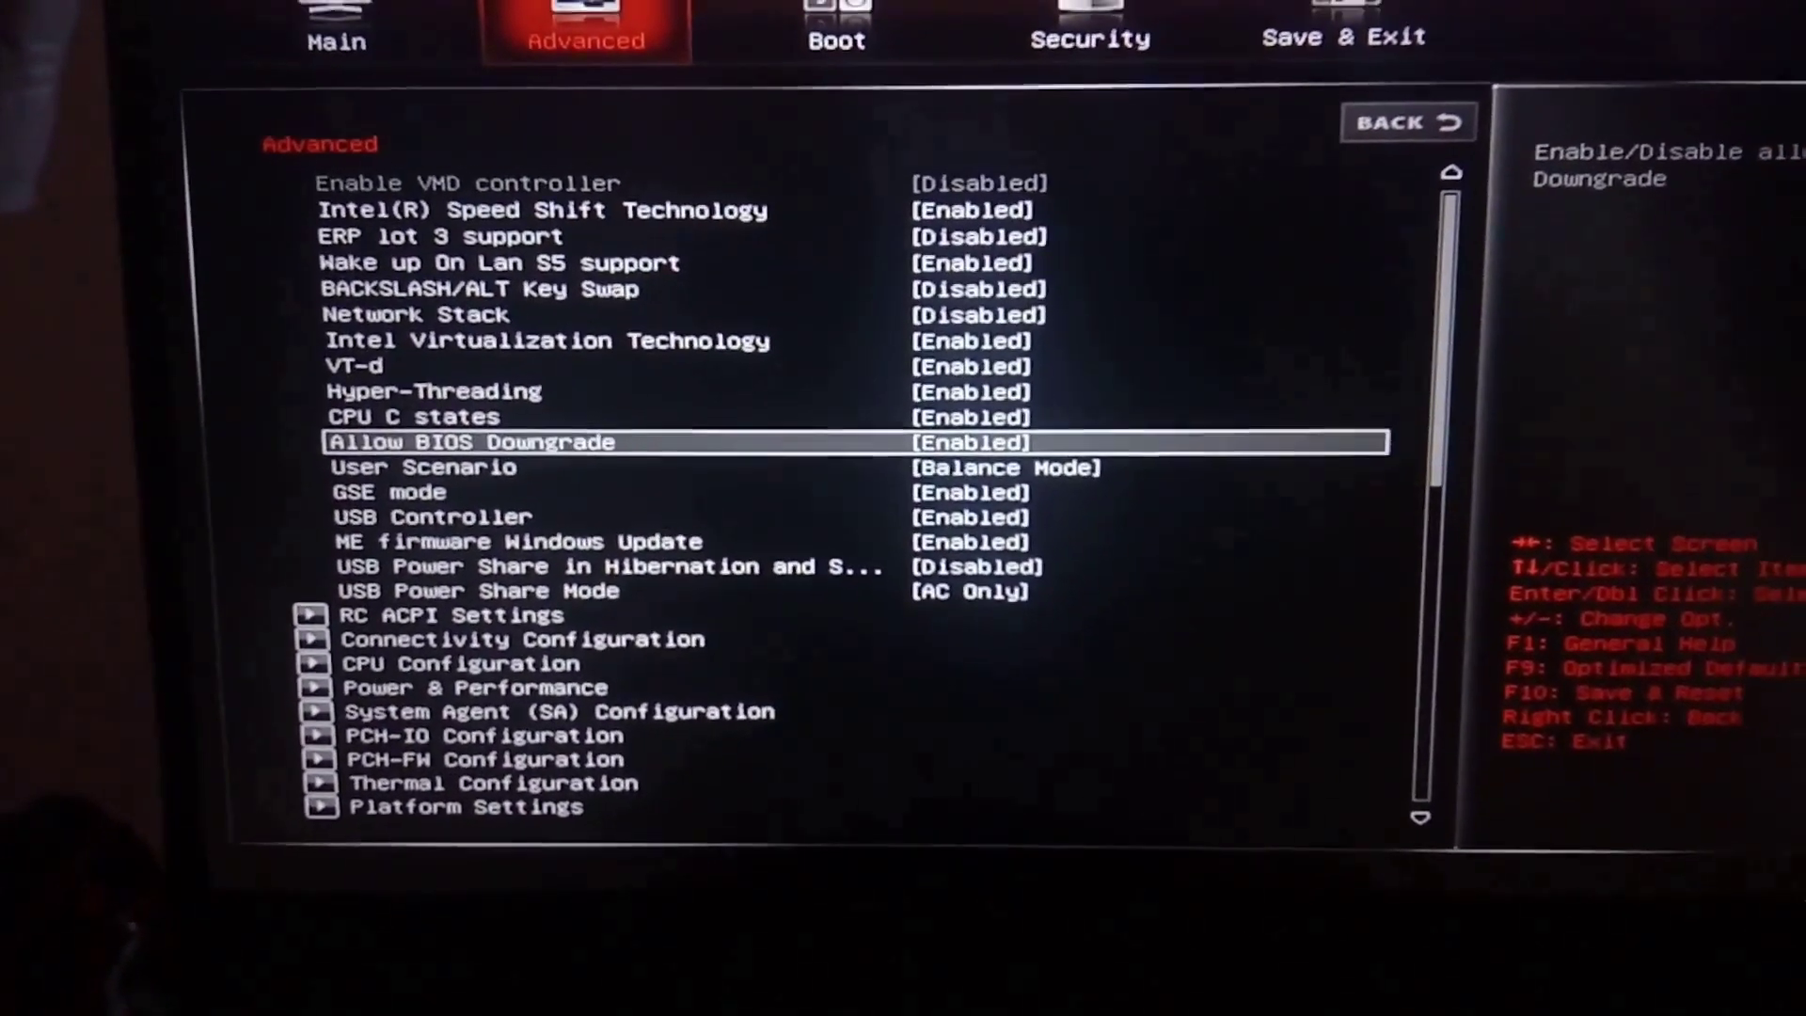
{"action": "key", "text": "Down"}
{"action": "key", "text": "Down"}
{"action": "key", "text": "Down"}
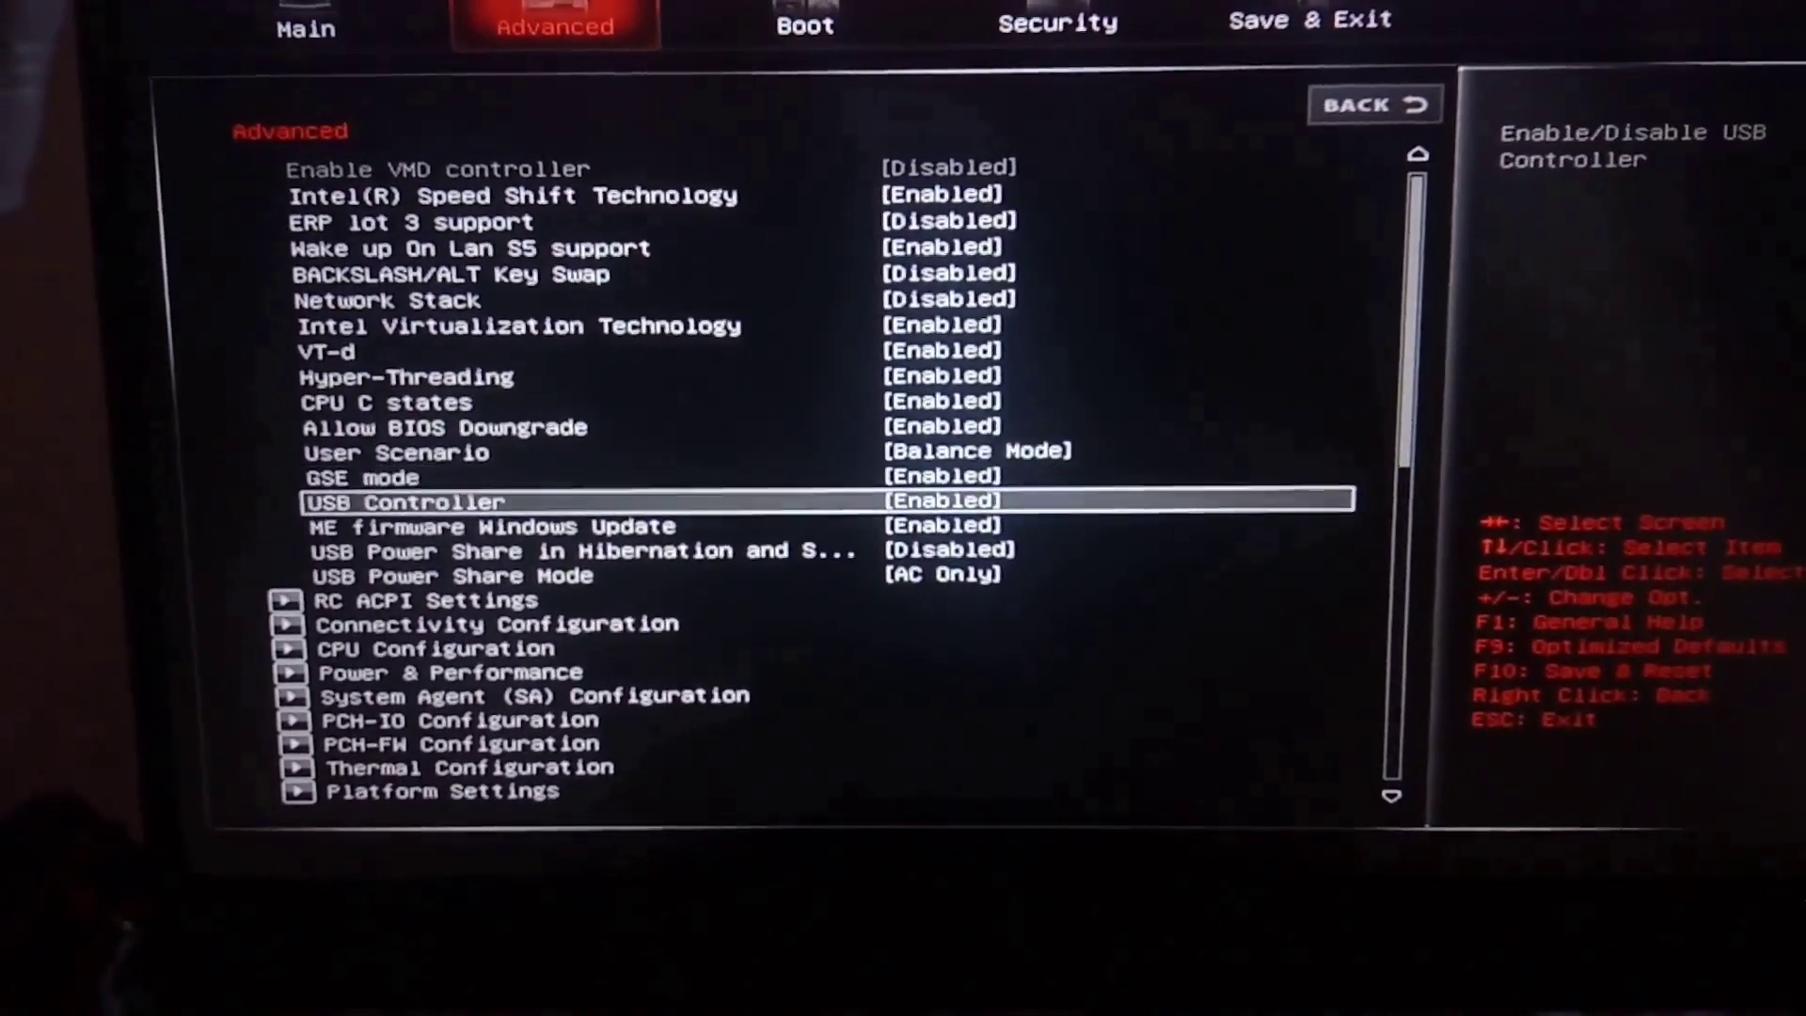
{"action": "key", "text": "Down"}
{"action": "key", "text": "Down"}
{"action": "key", "text": "Down"}
{"action": "key", "text": "Down"}
{"action": "key", "text": "Down"}
{"action": "key", "text": "Down"}
{"action": "key", "text": "Up"}
{"action": "key", "text": "Up"}
{"action": "key", "text": "Up"}
{"action": "key", "text": "Up"}
{"action": "key", "text": "Up"}
{"action": "key", "text": "Up"}
{"action": "key", "text": "Up"}
{"action": "key", "text": "Up"}
{"action": "key", "text": "Up"}
{"action": "key", "text": "Up"}
{"action": "key", "text": "Up"}
{"action": "key", "text": "Up"}
{"action": "key", "text": "Up"}
{"action": "key", "text": "Up"}
{"action": "key", "text": "Up"}
{"action": "key", "text": "Up"}
{"action": "key", "text": "Up"}
{"action": "key", "text": "Up"}
{"action": "key", "text": "Up"}
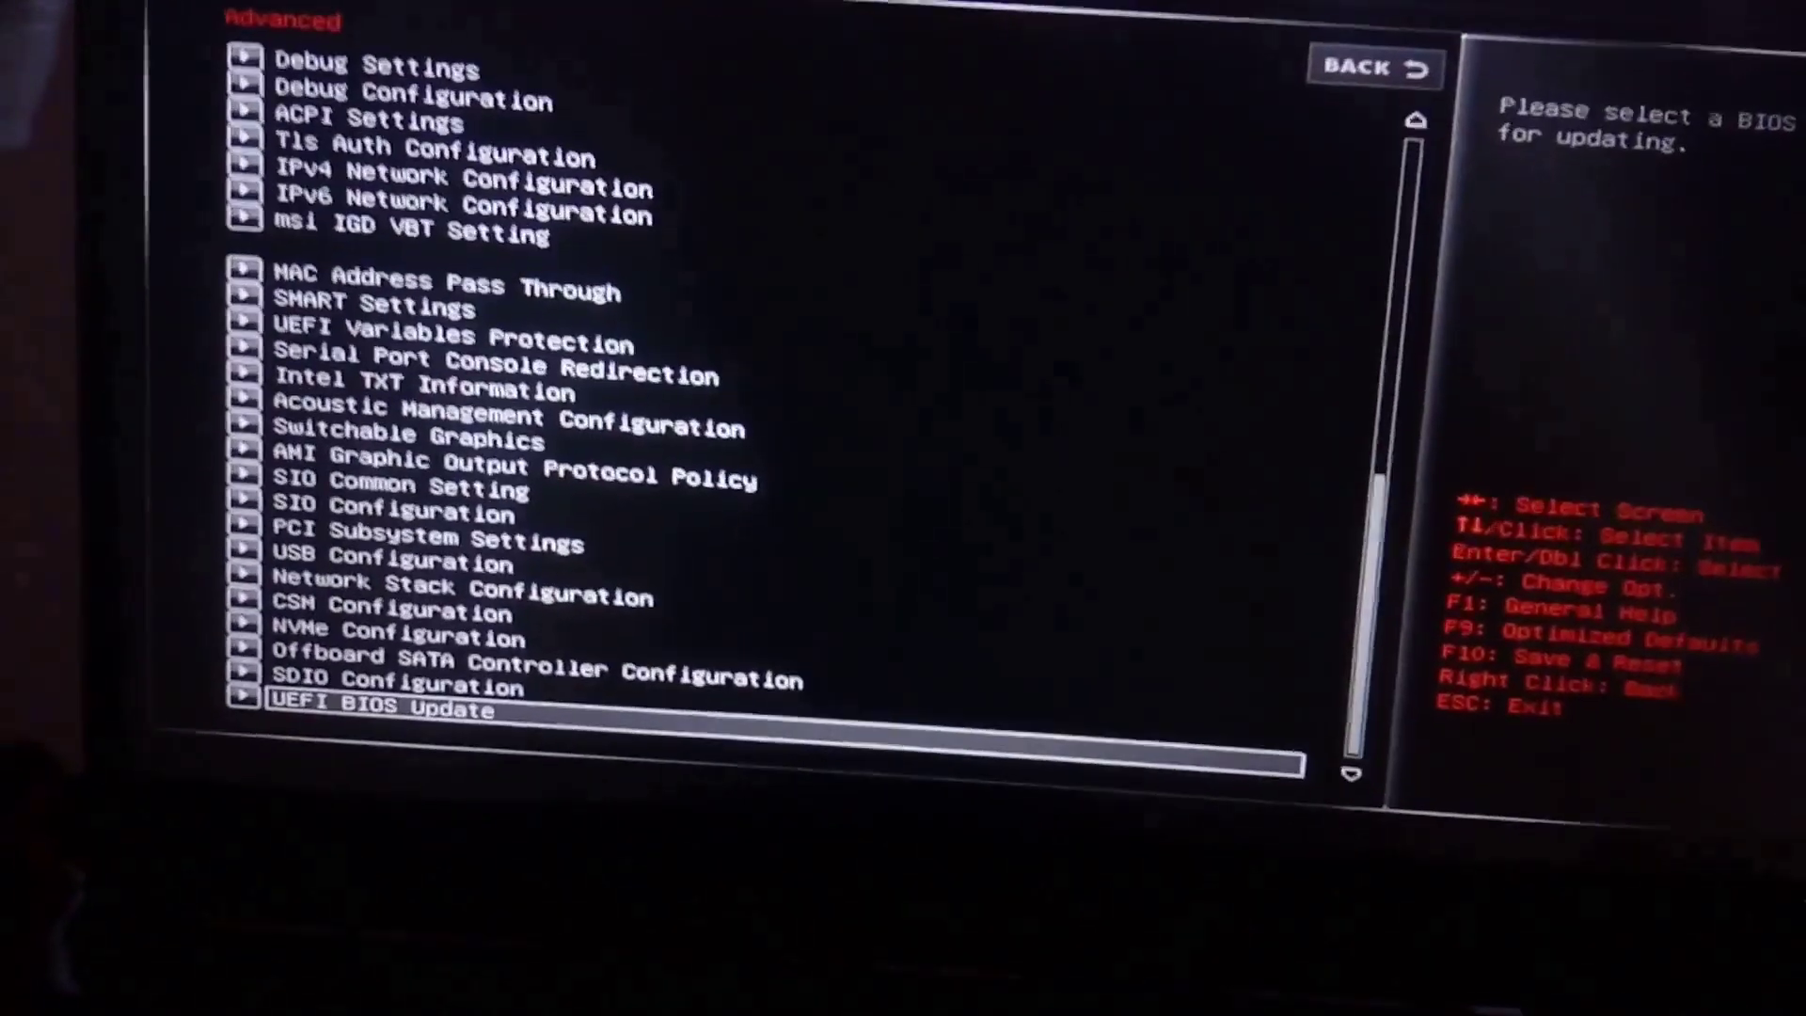
- Open UEFI BIOS Update and start it so the Select File system list appears
{"action": "key", "text": "Up"}
{"action": "key", "text": "Down"}
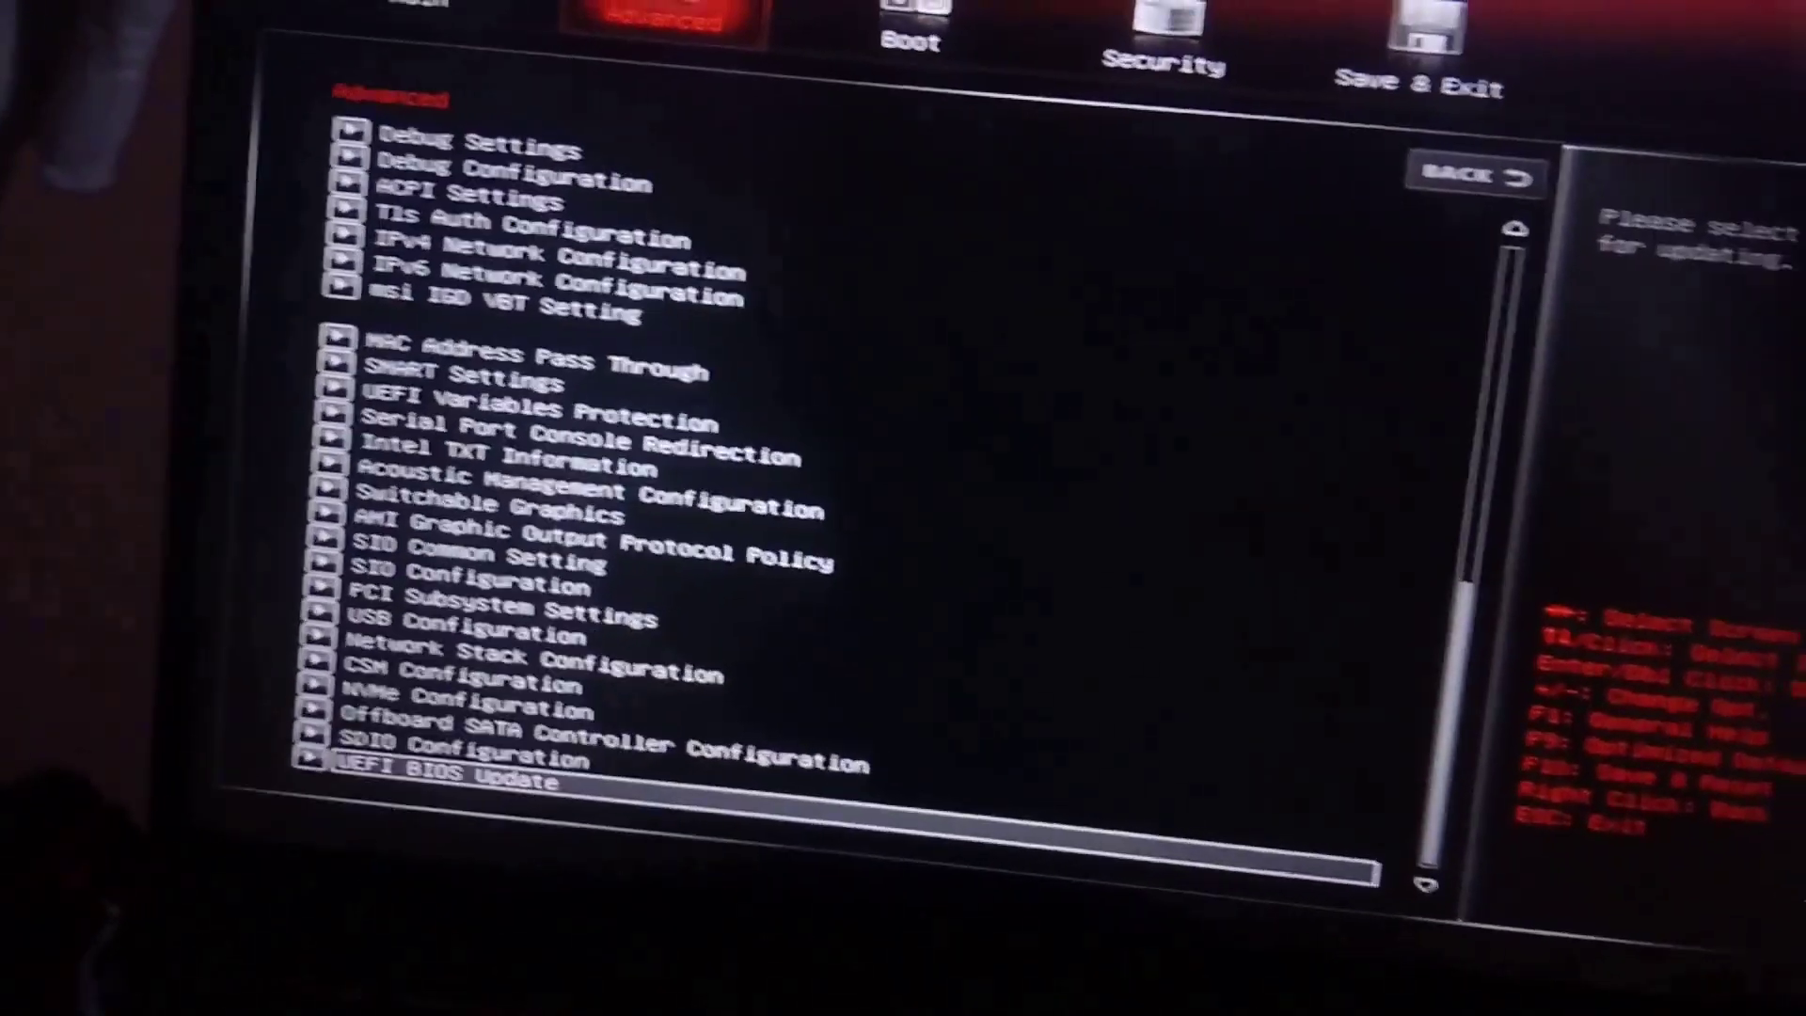
{"action": "key", "text": "Return"}
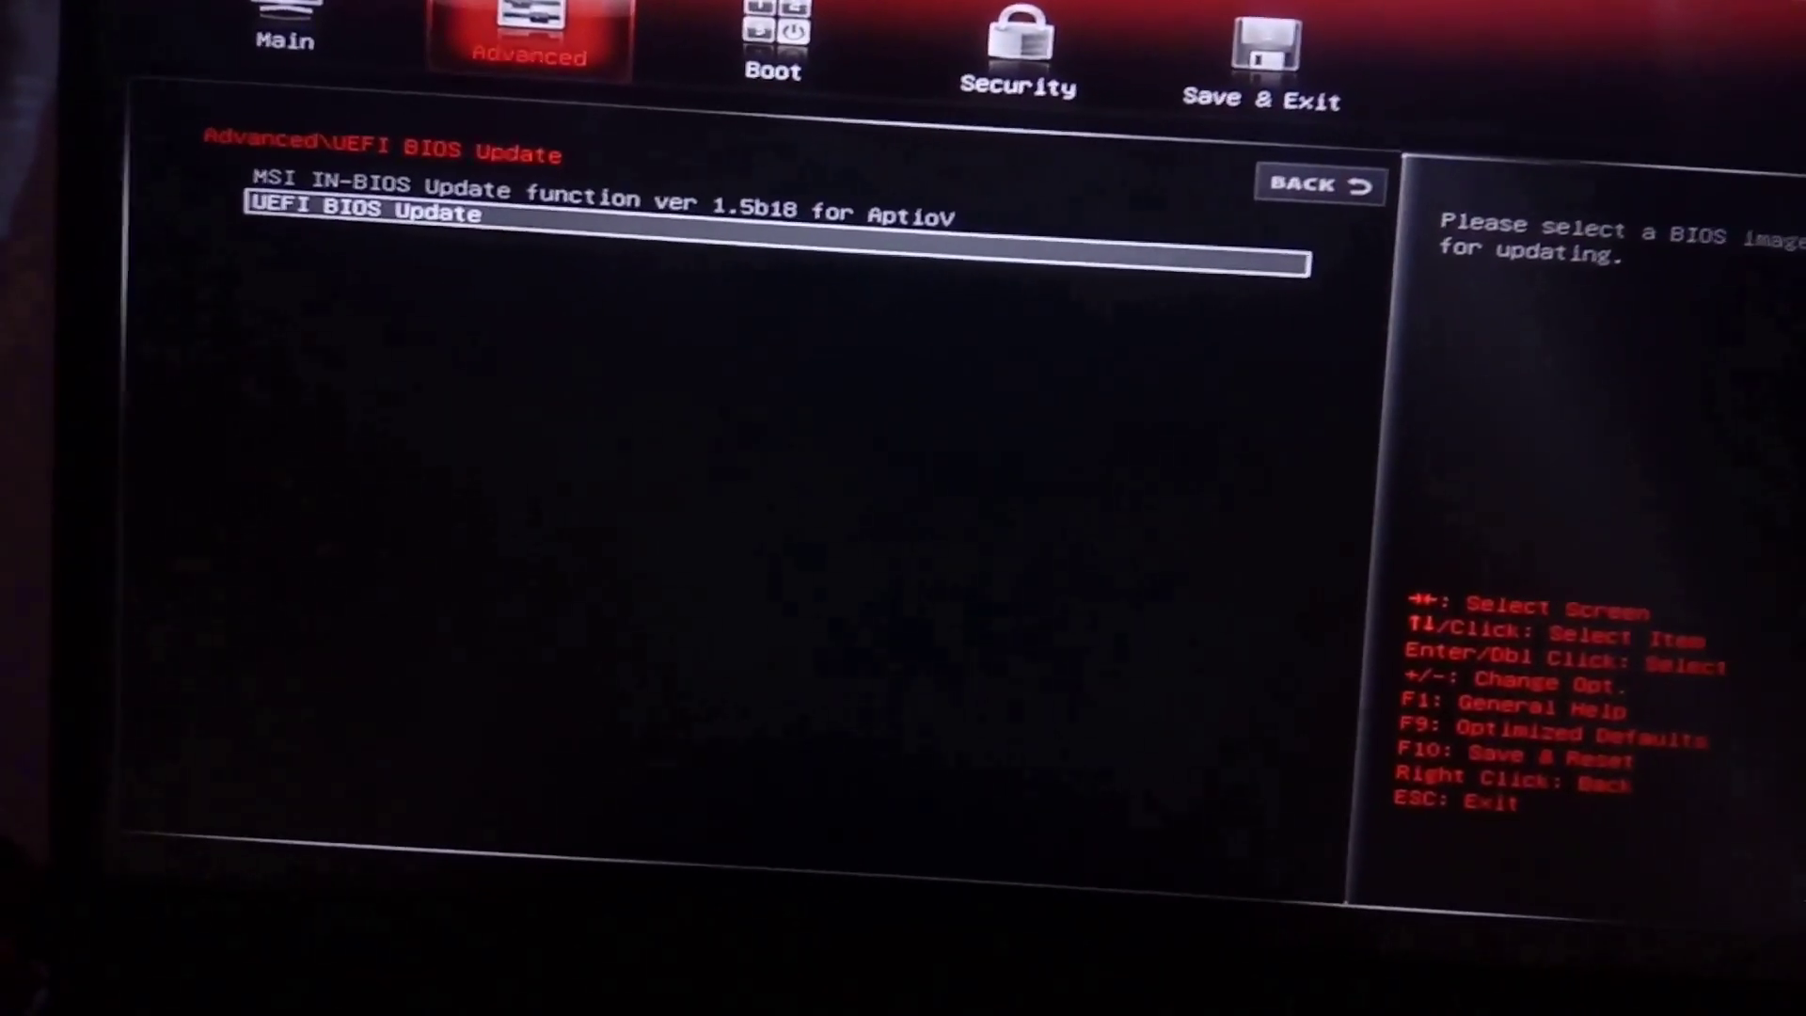
{"action": "key", "text": "Return"}
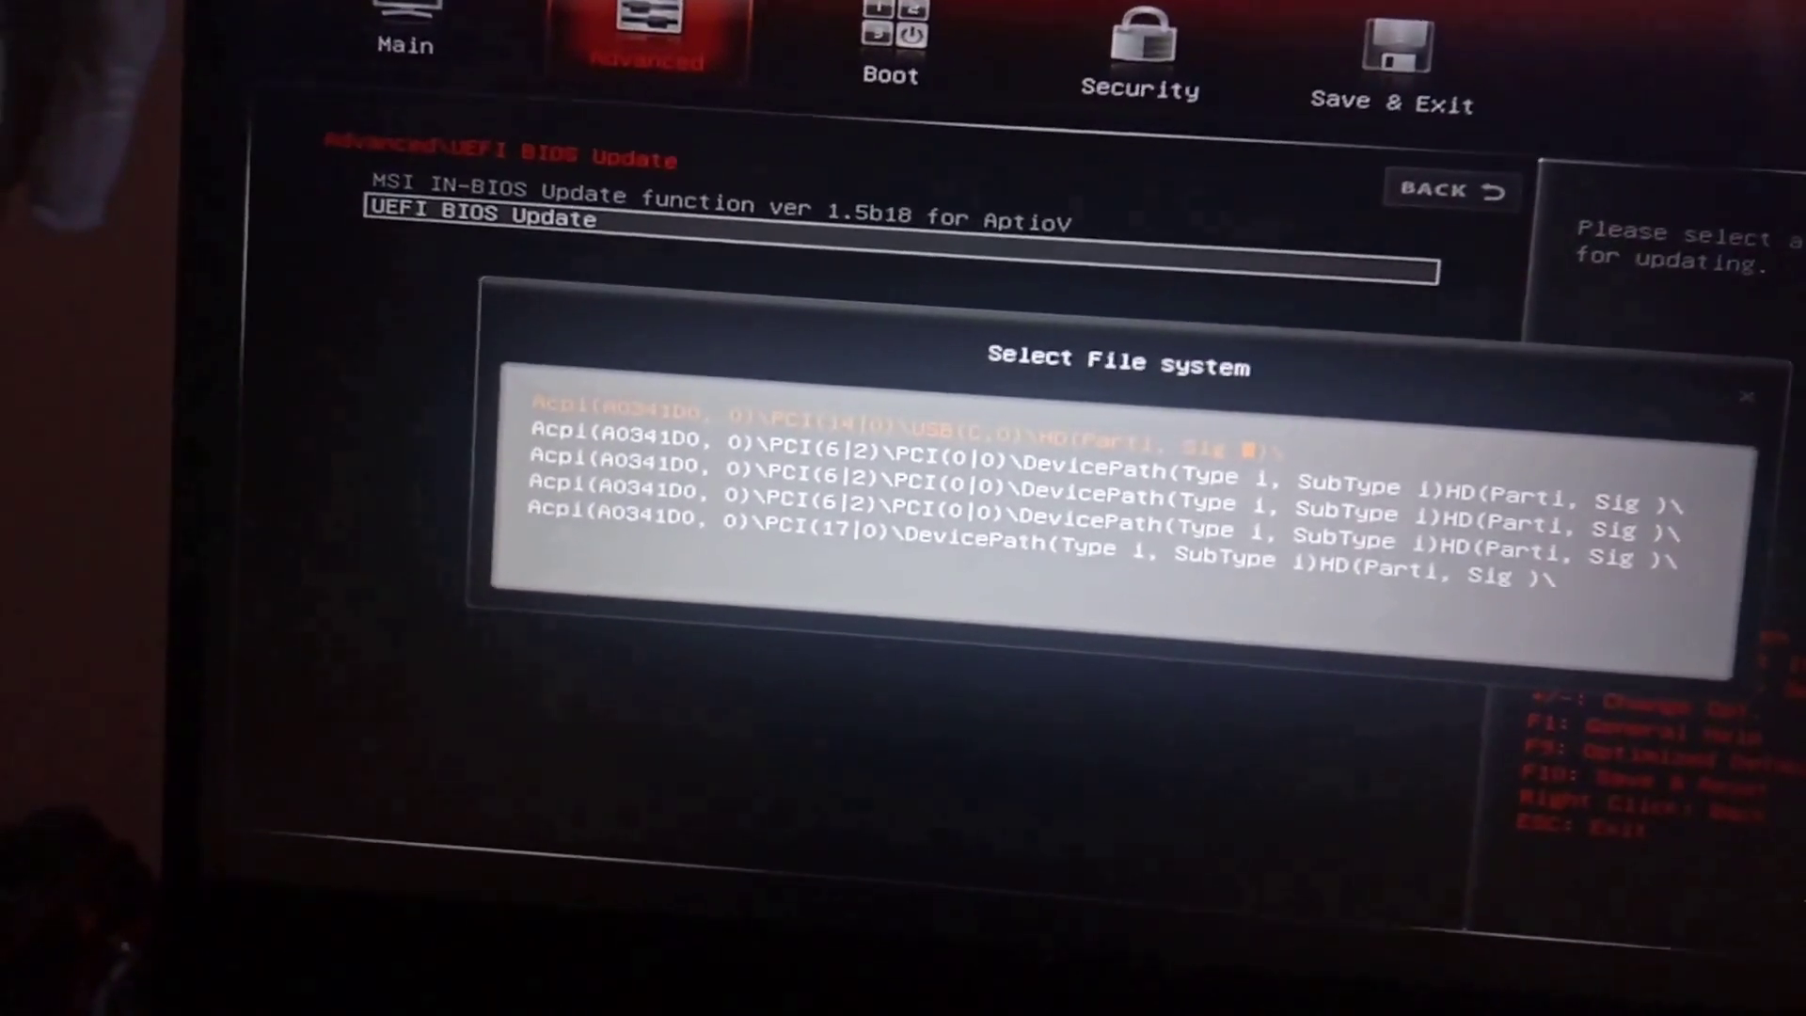
- Open the USB drive's file system and select E16R8IMS.109
{"action": "key", "text": "Return"}
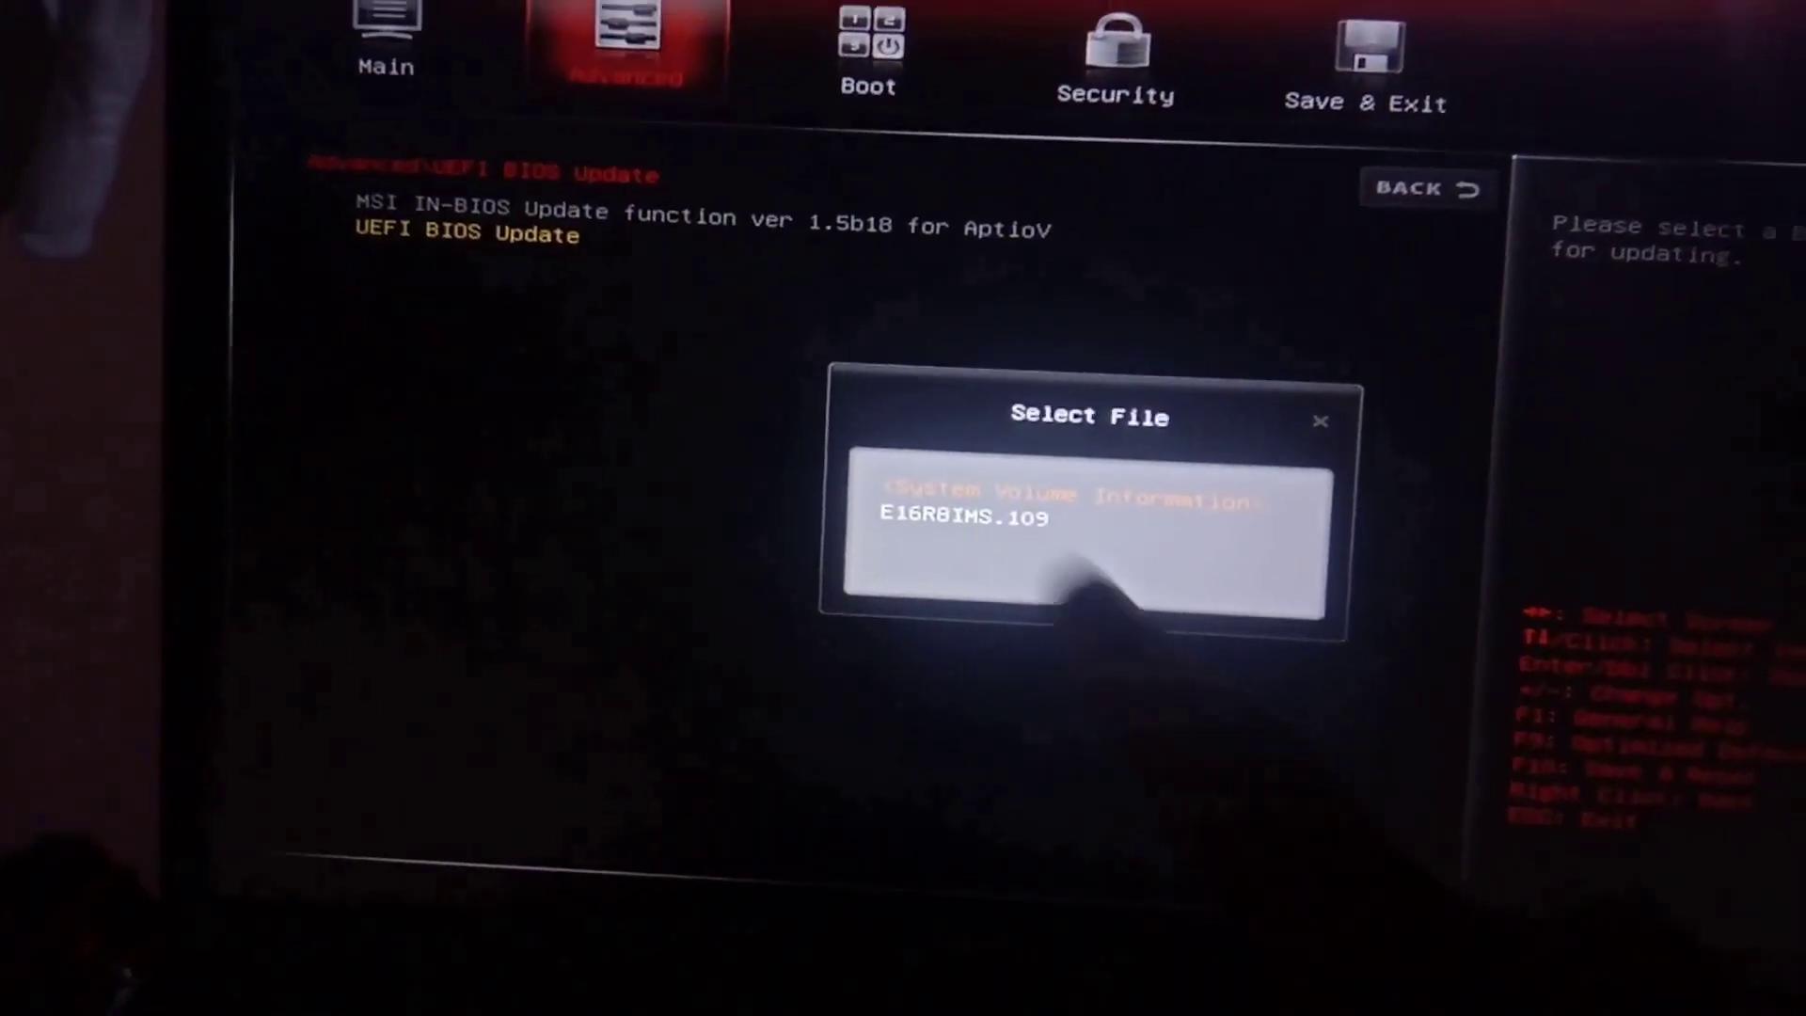
{"action": "key", "text": "Down"}
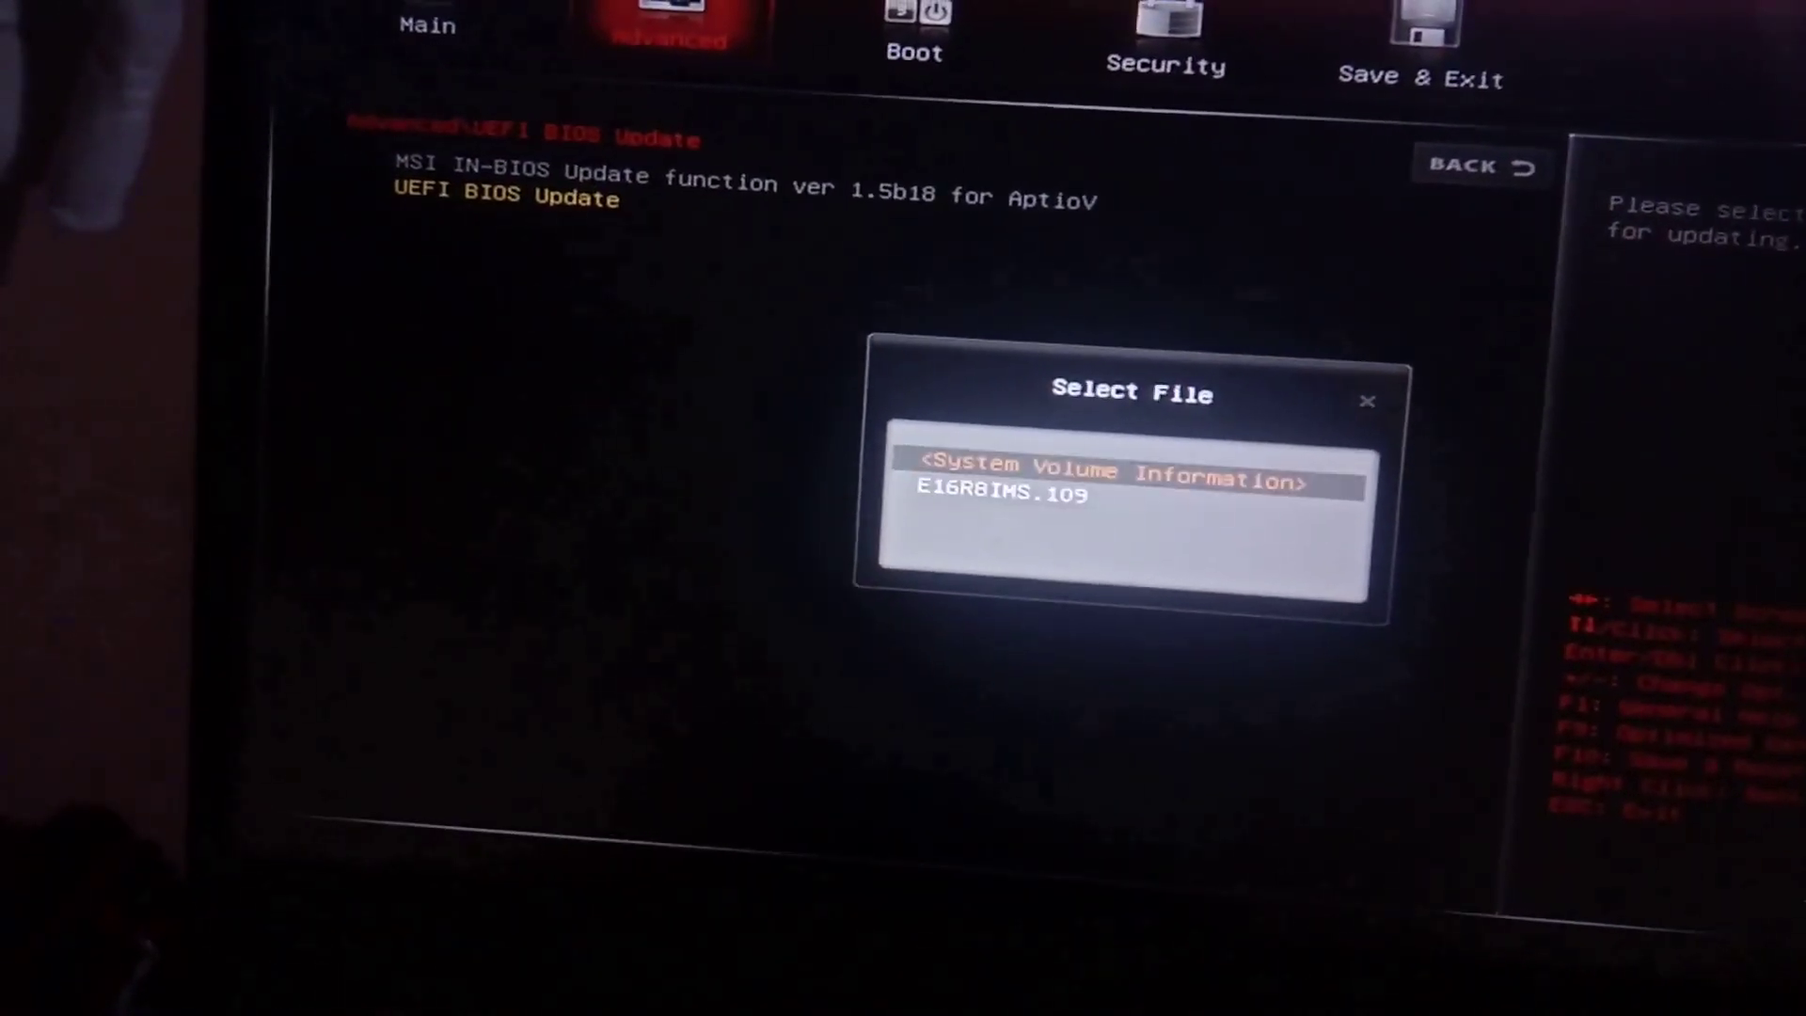